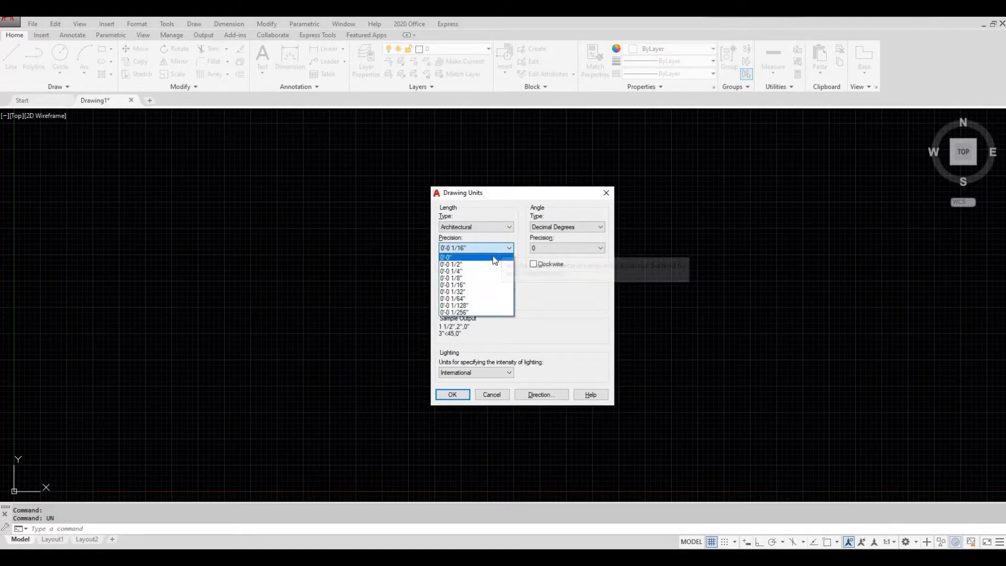
Step: Set the architectural length precision of the drawing units to 0'-0" and apply the units settings
left_click(487, 258)
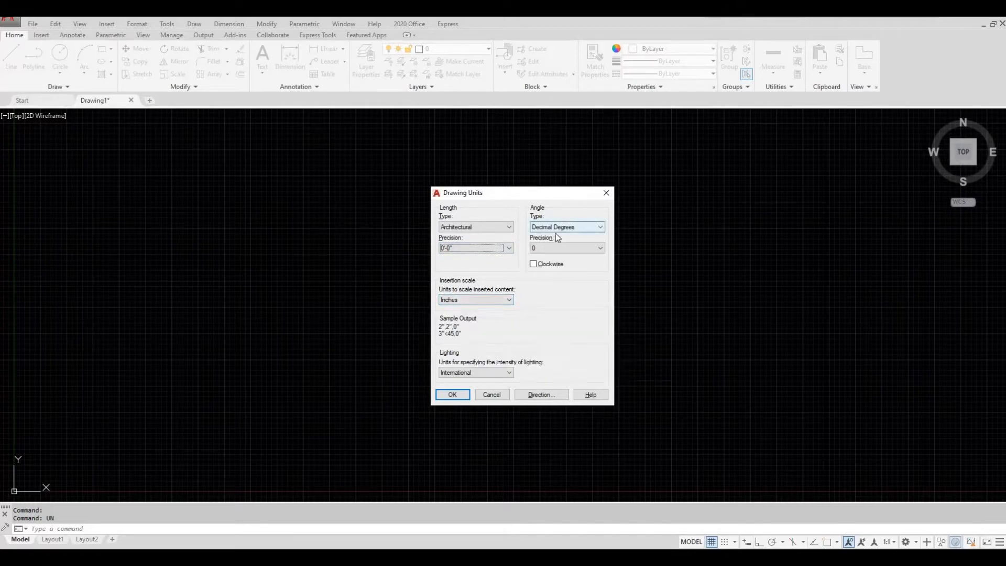
left_click(463, 397)
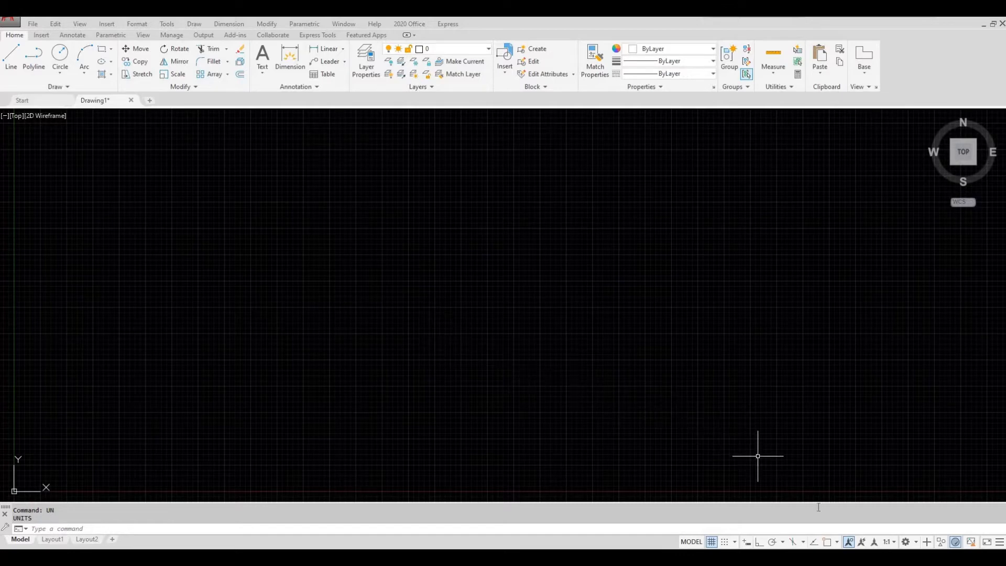
Step: Enable the Endpoint, Midpoint, Extension and Perpendicular object snap modes in the drafting settings
left_click(838, 544)
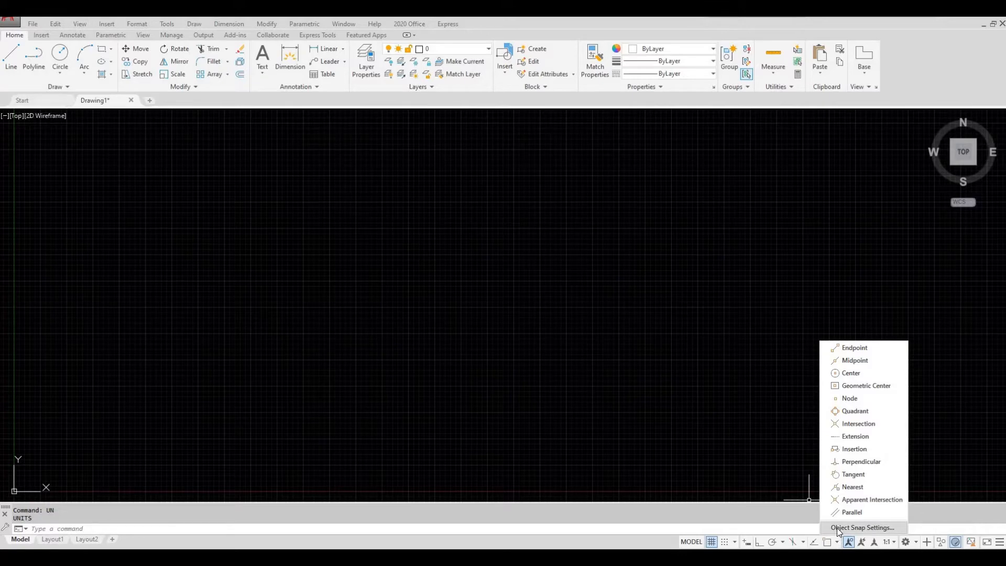
left_click(837, 527)
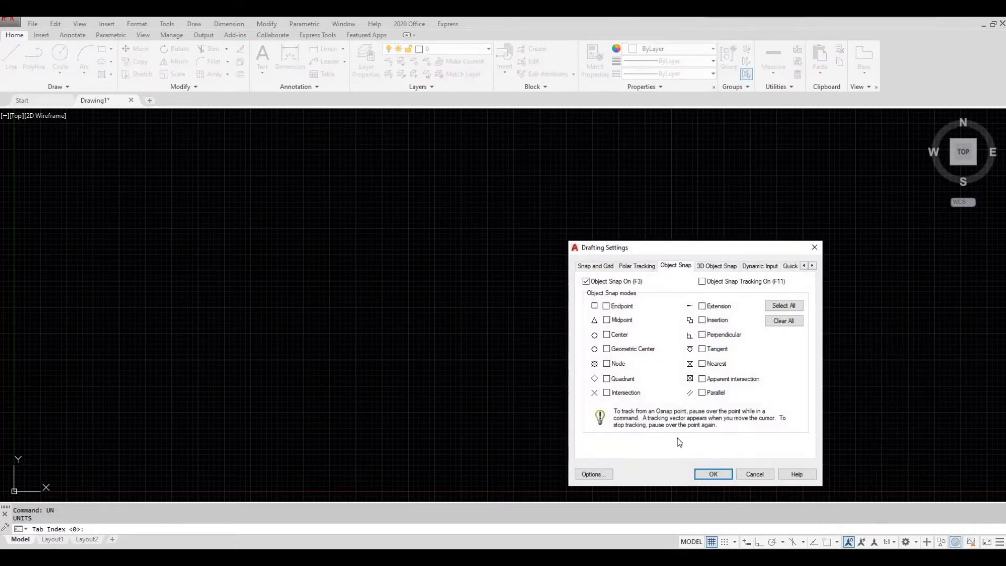
left_click(607, 306)
left_click(607, 320)
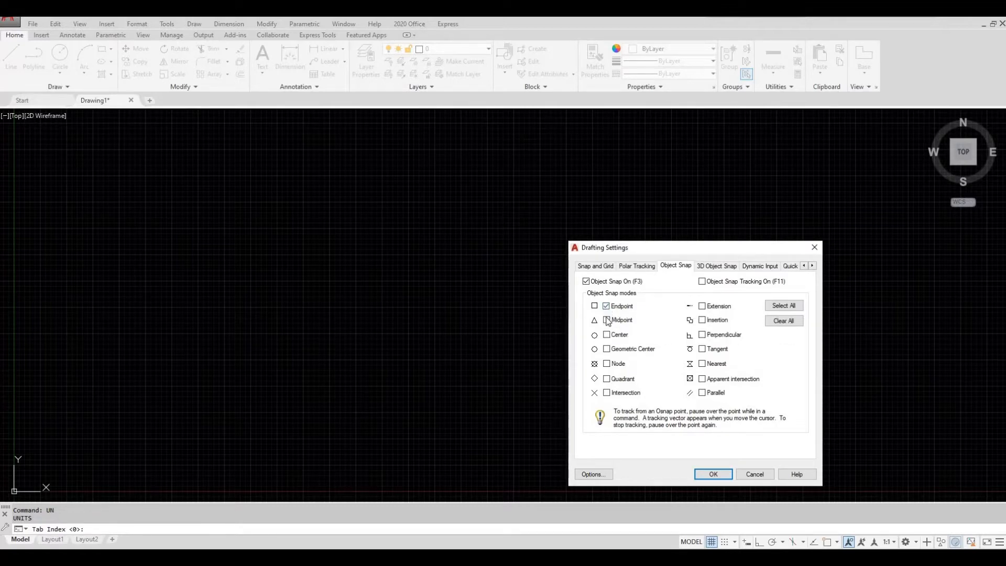
left_click(703, 306)
left_click(703, 335)
left_click(718, 472)
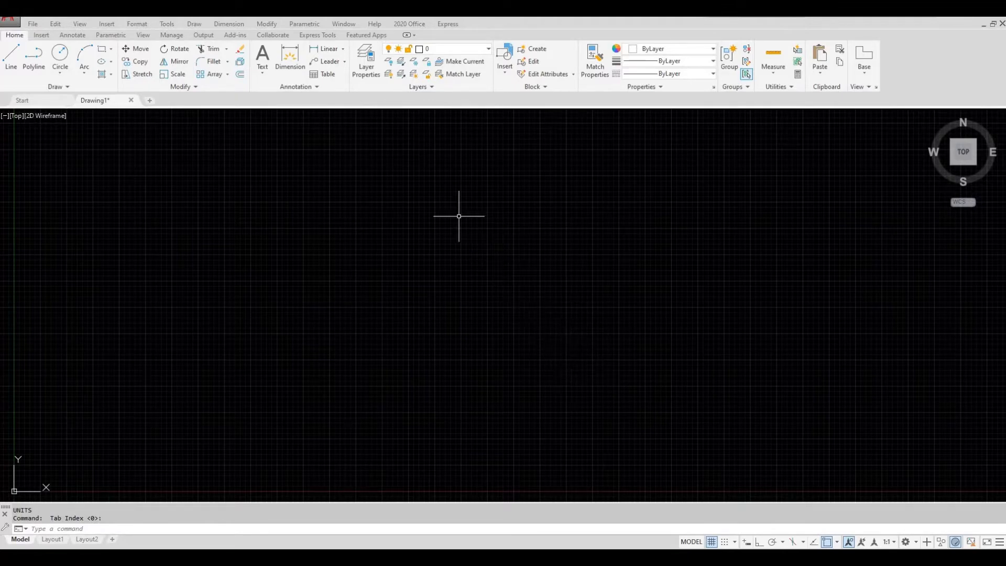
Step: Open the Layer Properties Manager, allow it to dock and apply the Anchor Left option
left_click(375, 75)
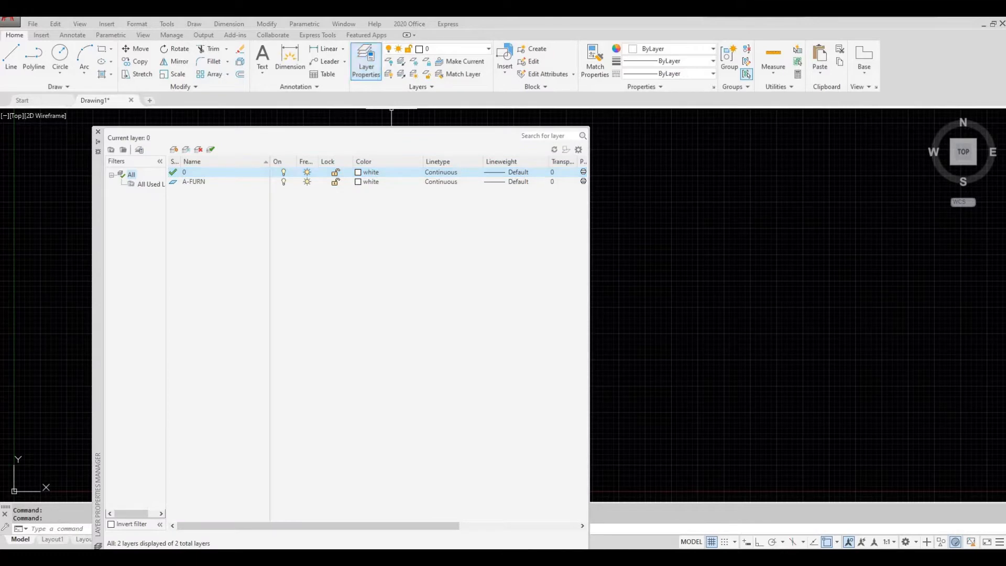
right_click(96, 190)
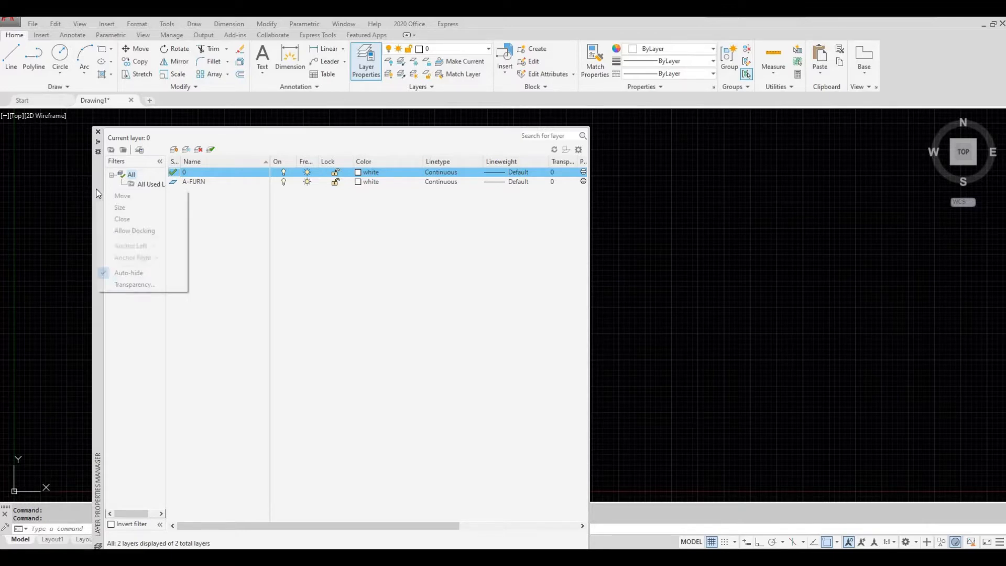
left_click(118, 231)
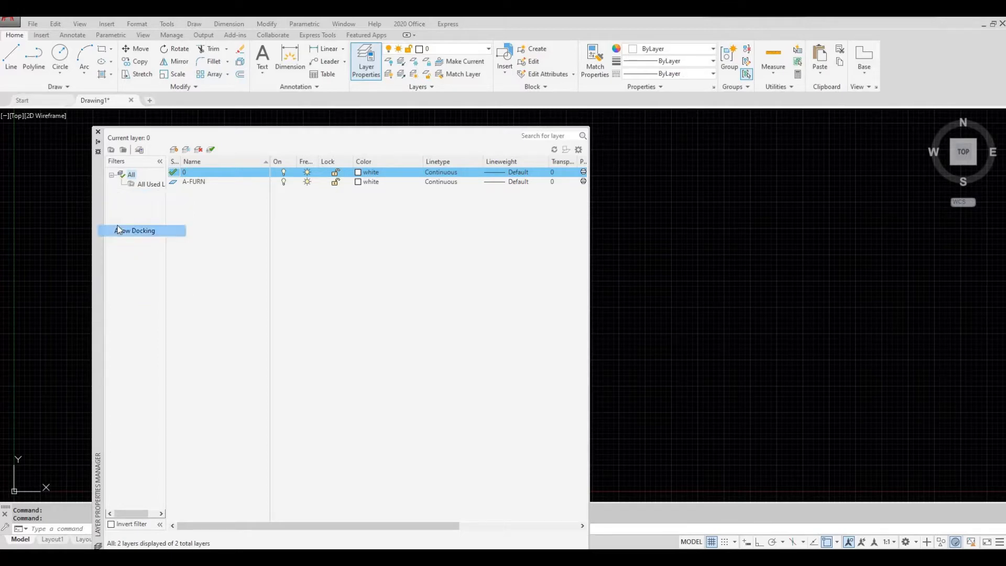
right_click(98, 196)
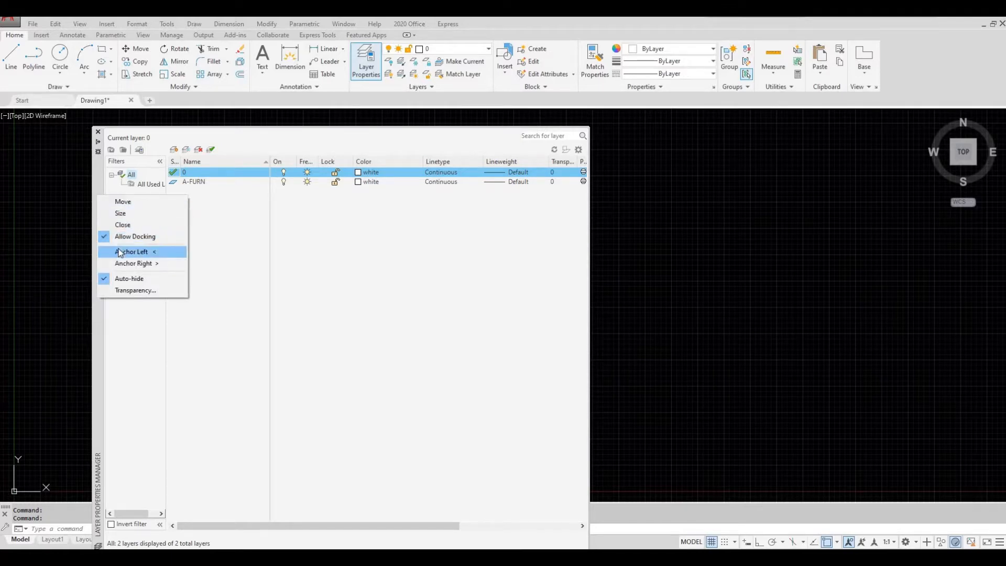
left_click(119, 252)
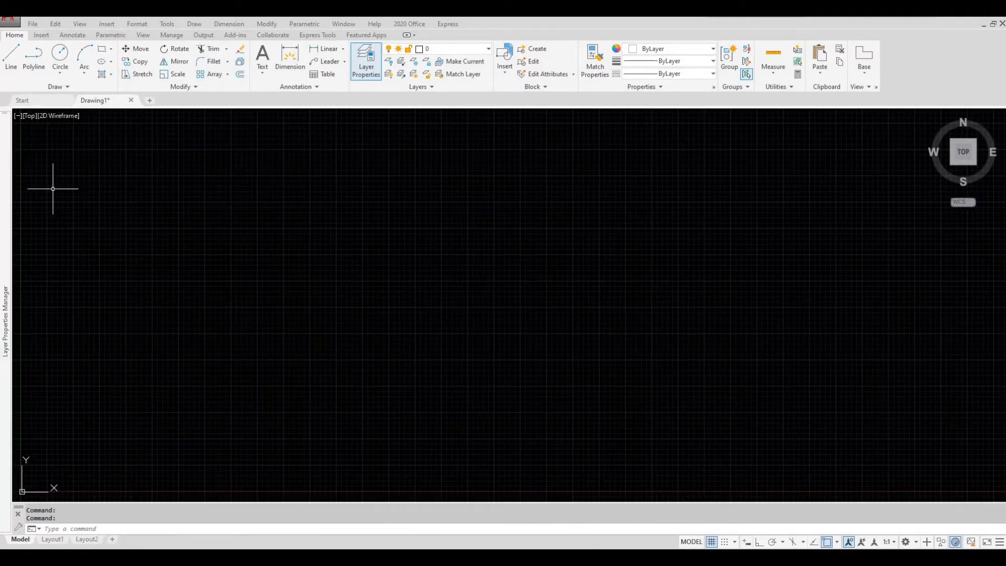
Step: Create three new layers named window, doors and walls
mouse_move(11, 181)
mouse_move(8, 258)
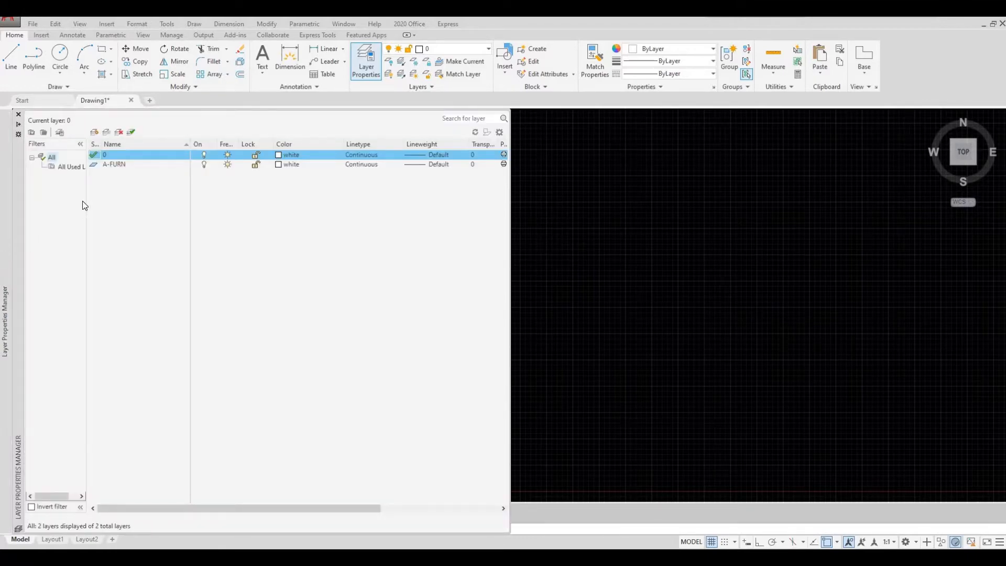
left_click(96, 134)
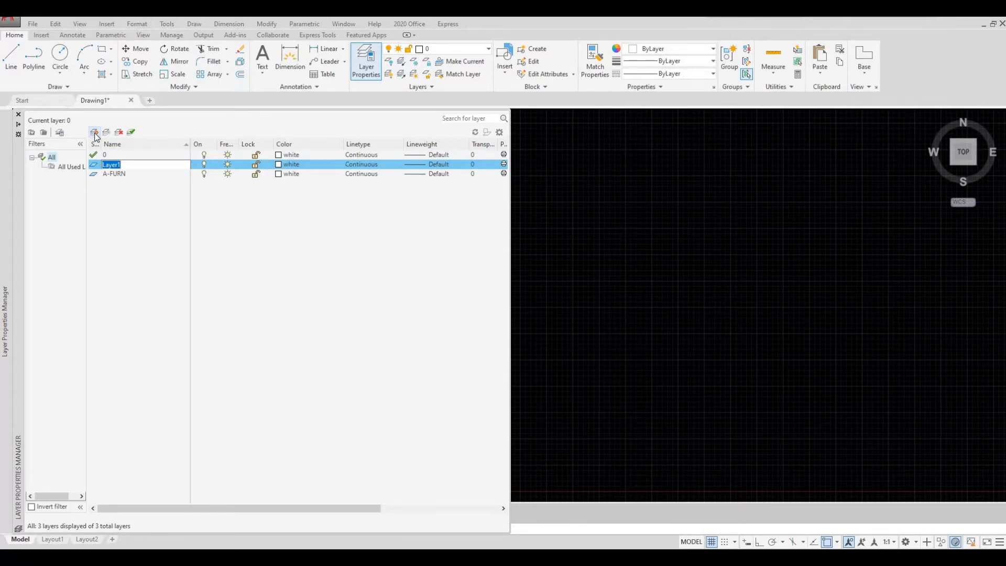
type("window")
left_click(94, 134)
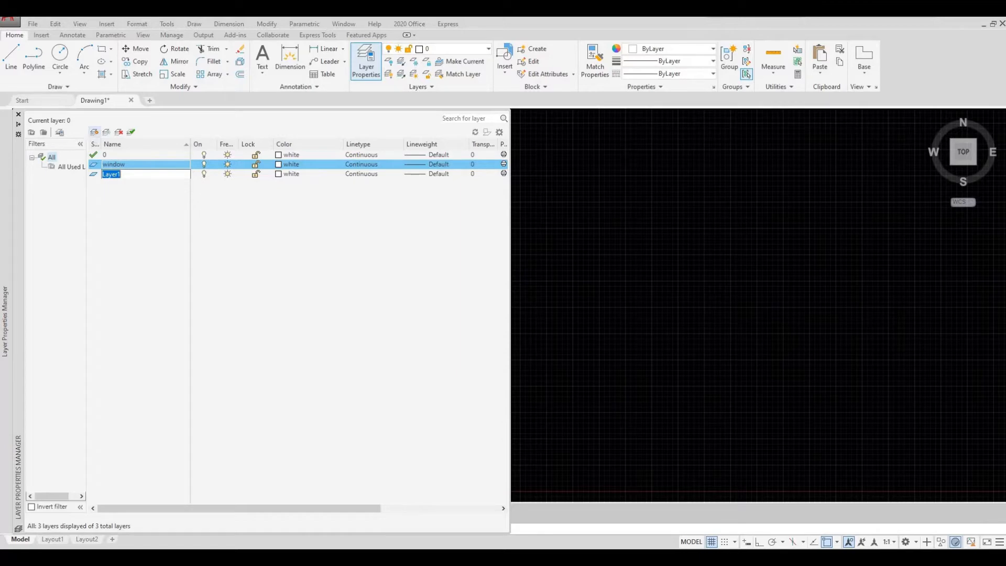
type("doors")
left_click(94, 132)
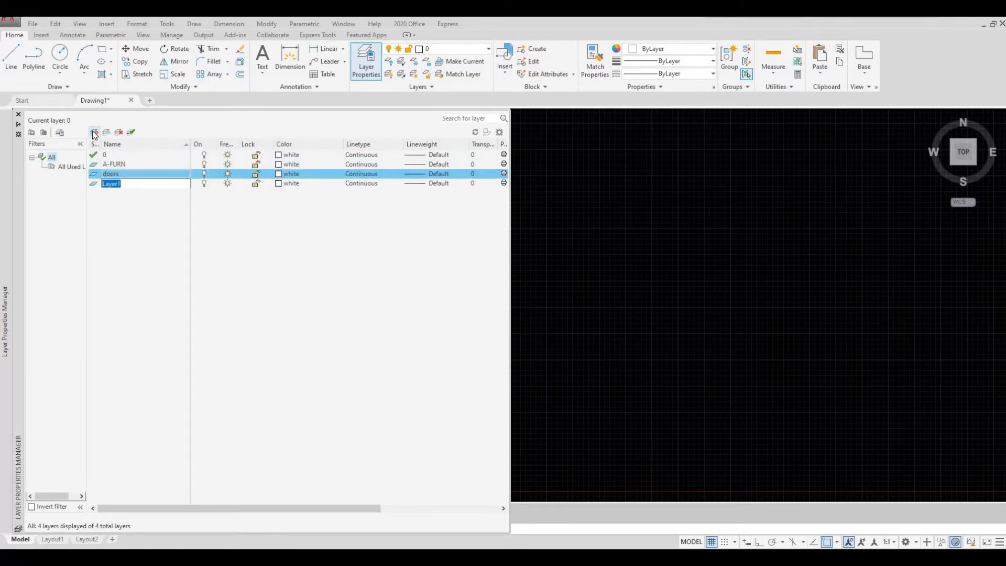
type("walls")
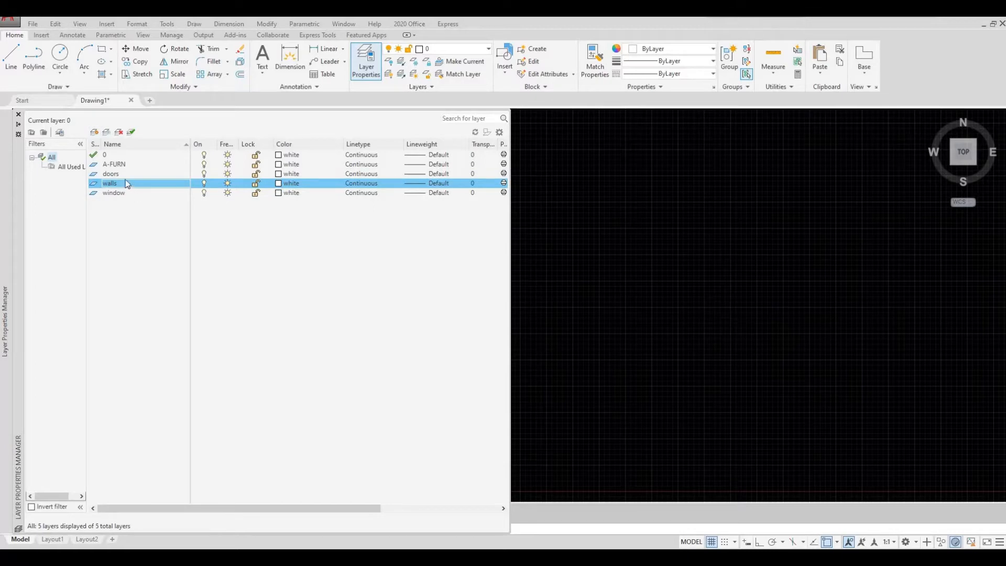
Step: Rename the window layer to windows and delete the A-FURN layer
left_click(129, 193)
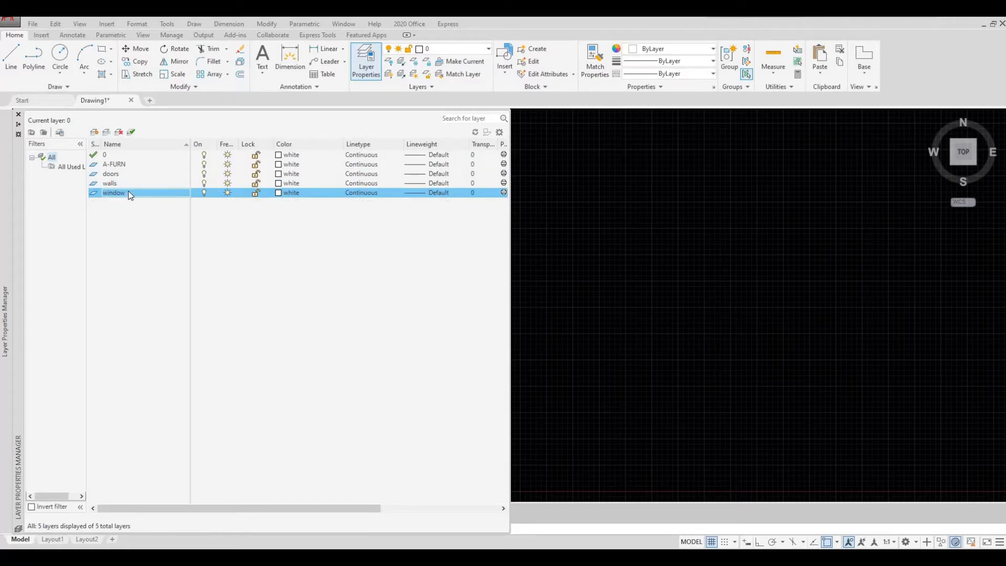
left_click(129, 194)
type("windows")
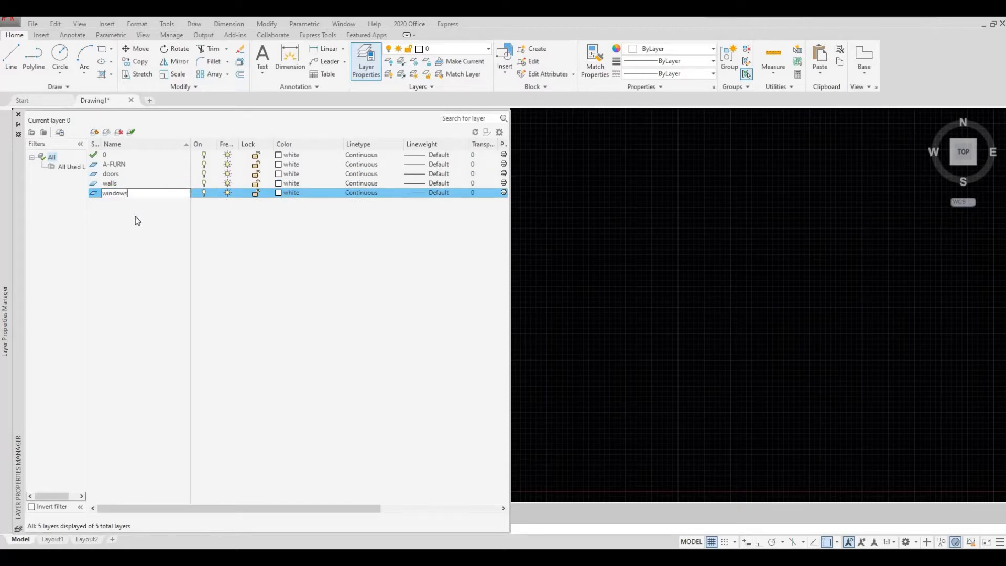
left_click(114, 164)
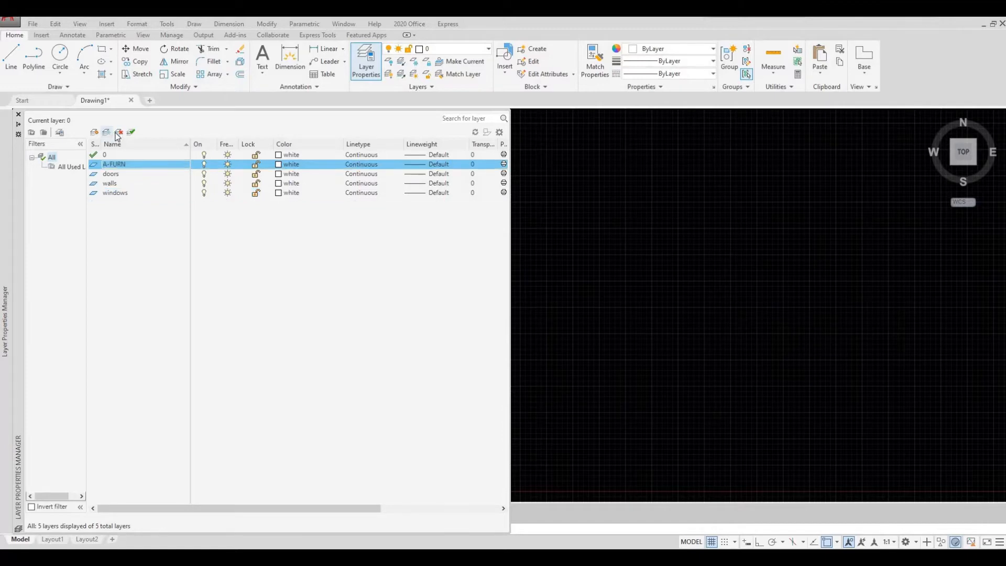
left_click(118, 134)
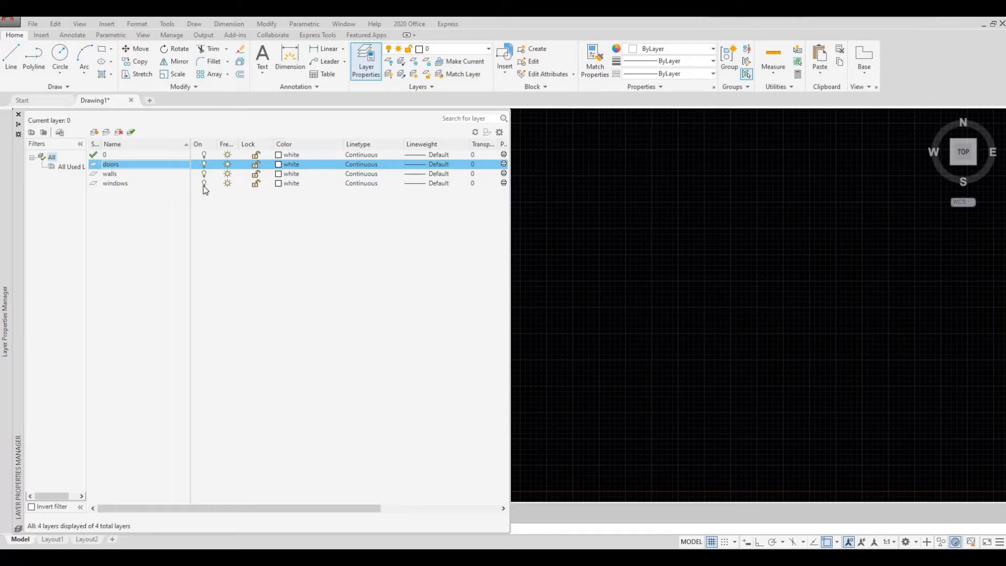
Step: Set the layer colors to cyan for doors, green for windows and magenta for walls
left_click(278, 166)
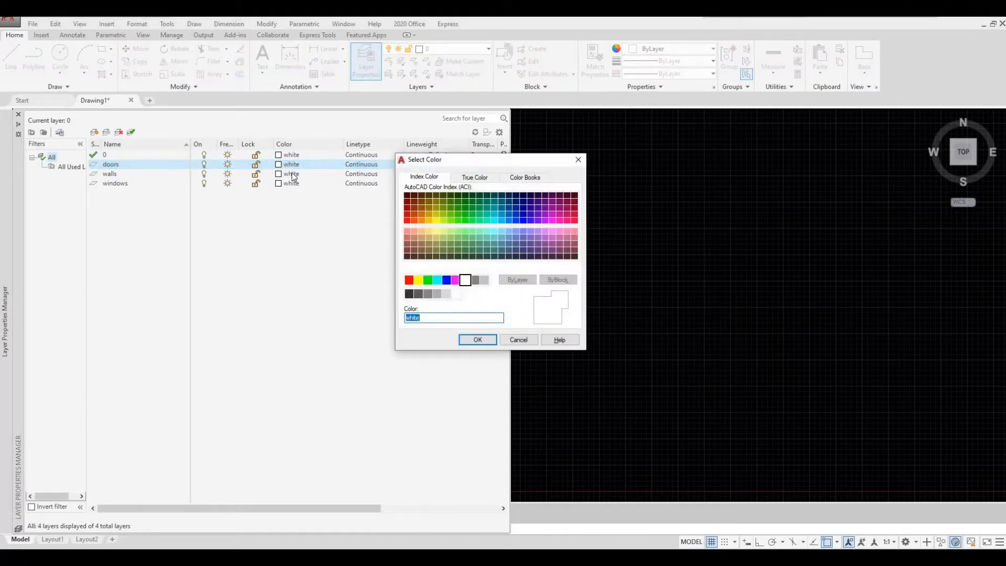
left_click(438, 281)
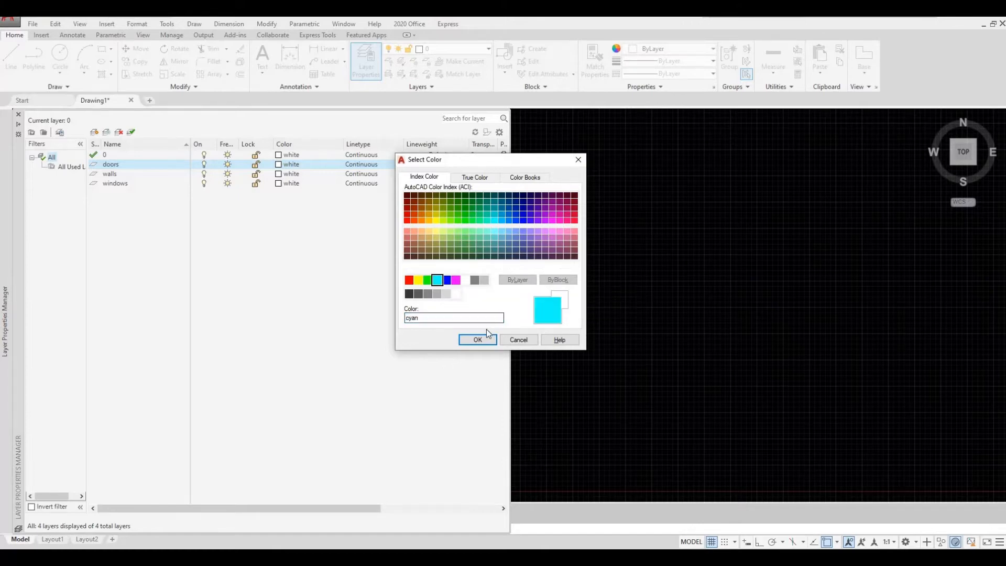
left_click(483, 340)
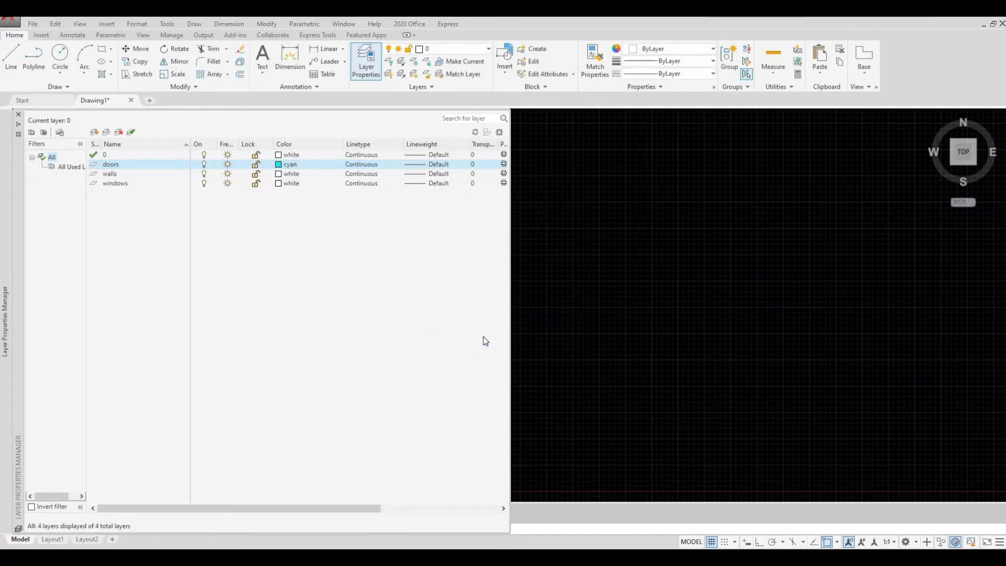
left_click(279, 184)
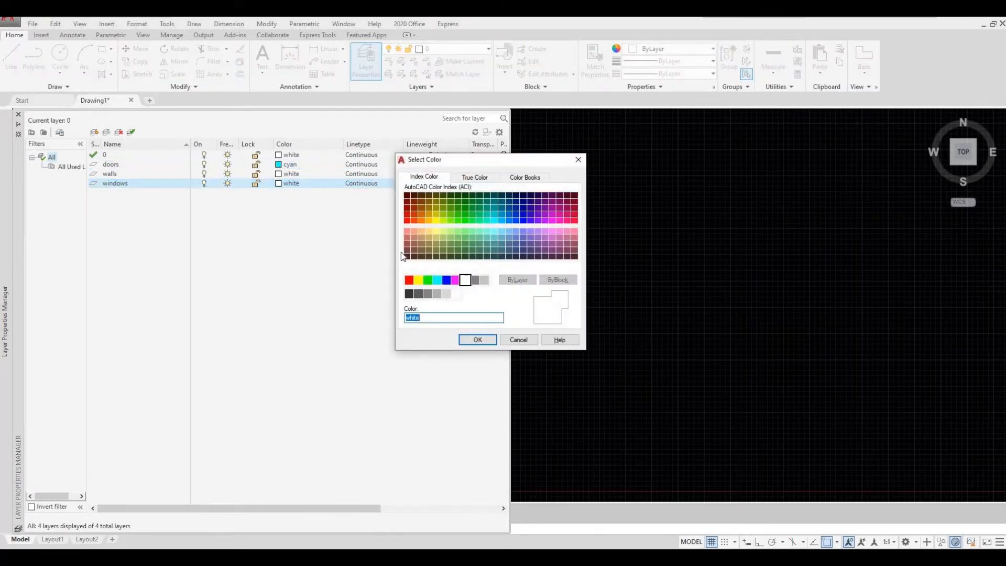
left_click(428, 280)
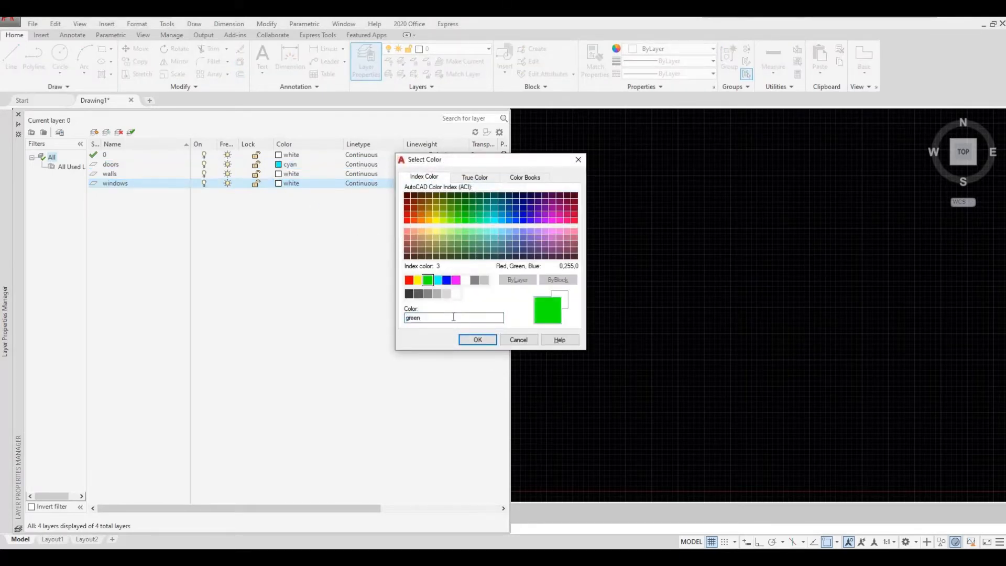
left_click(470, 340)
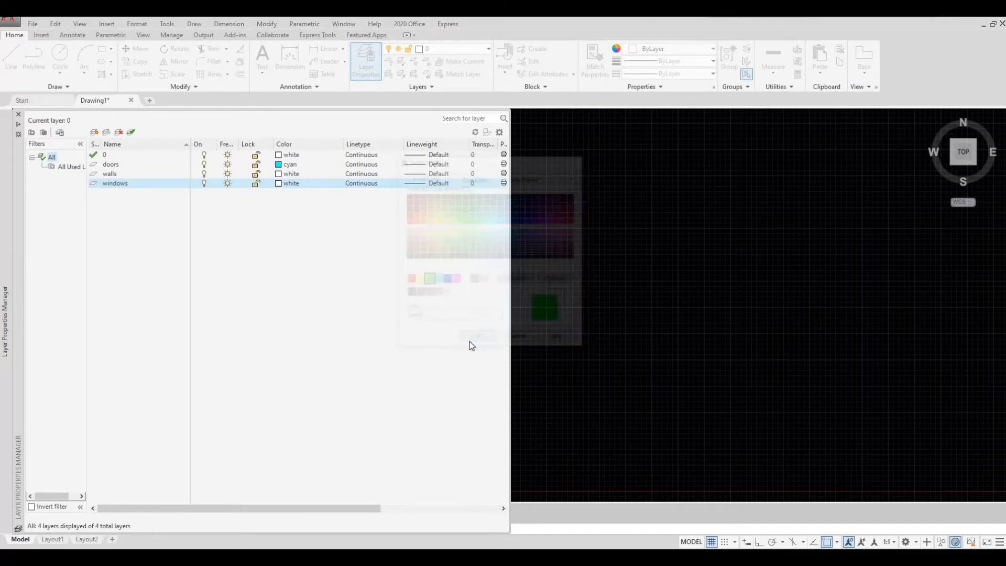
left_click(278, 173)
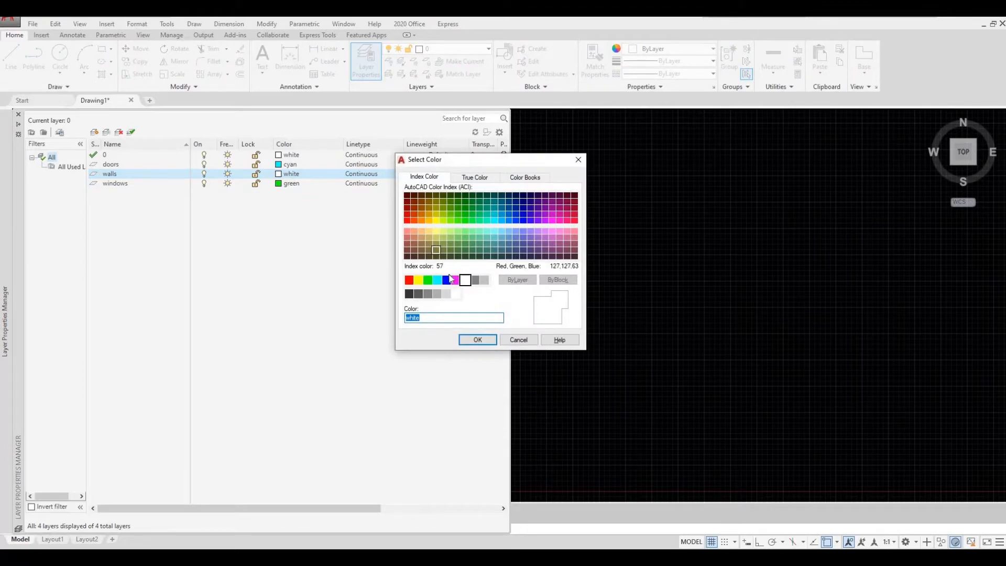
left_click(455, 280)
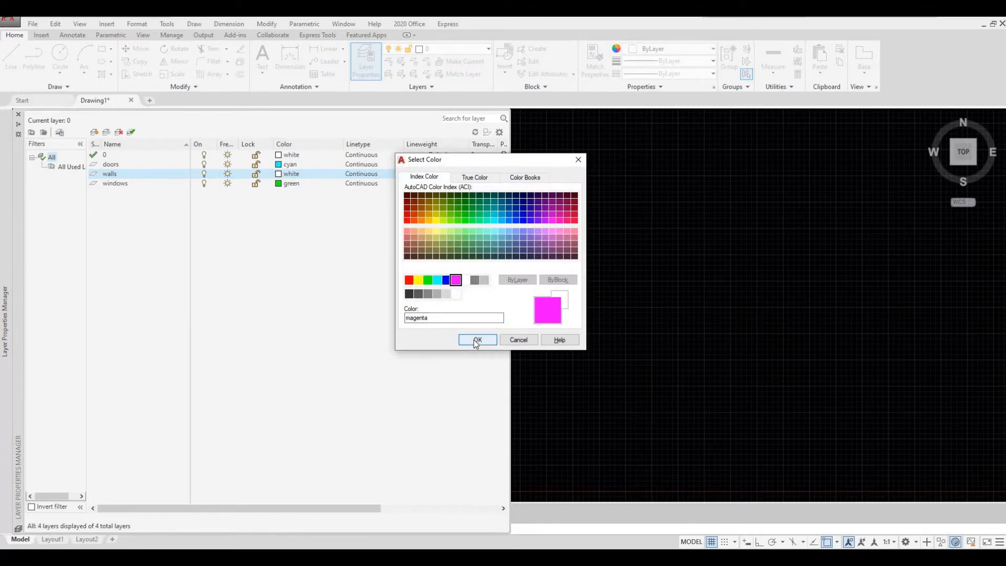
left_click(475, 340)
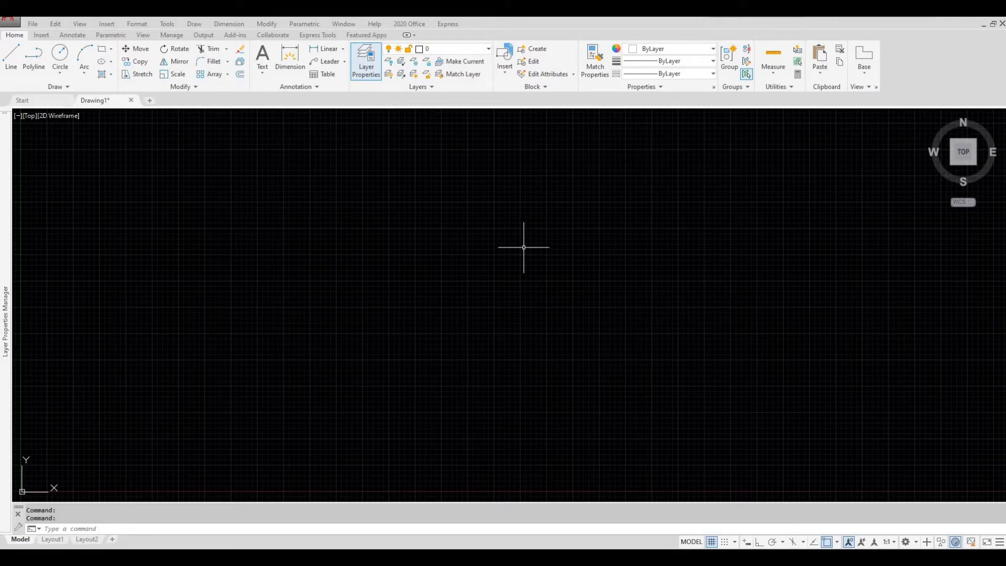
Step: Make walls the current layer and draw a rectangle 39'6" long and 25'5" wide for the exterior walls
left_click(487, 49)
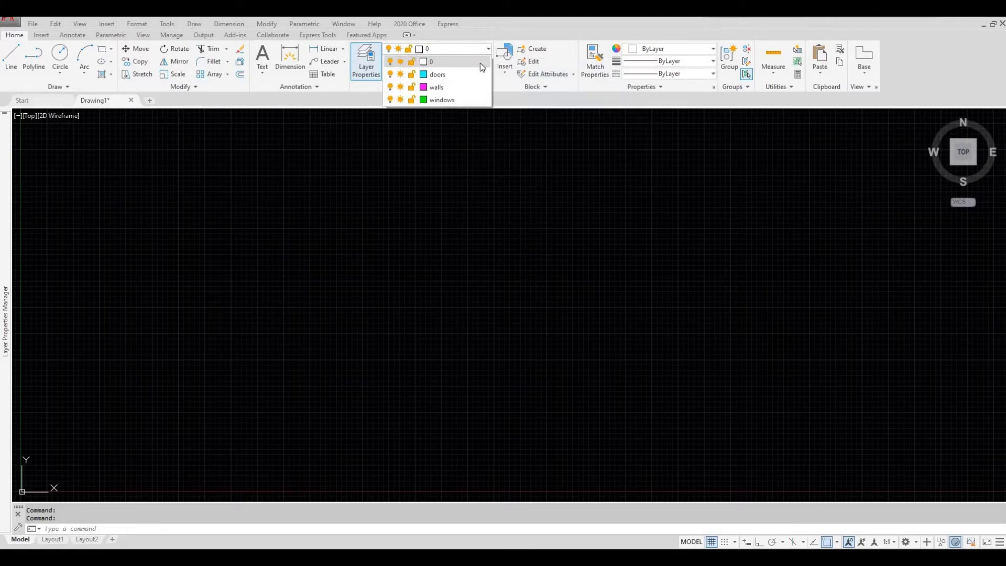
left_click(464, 87)
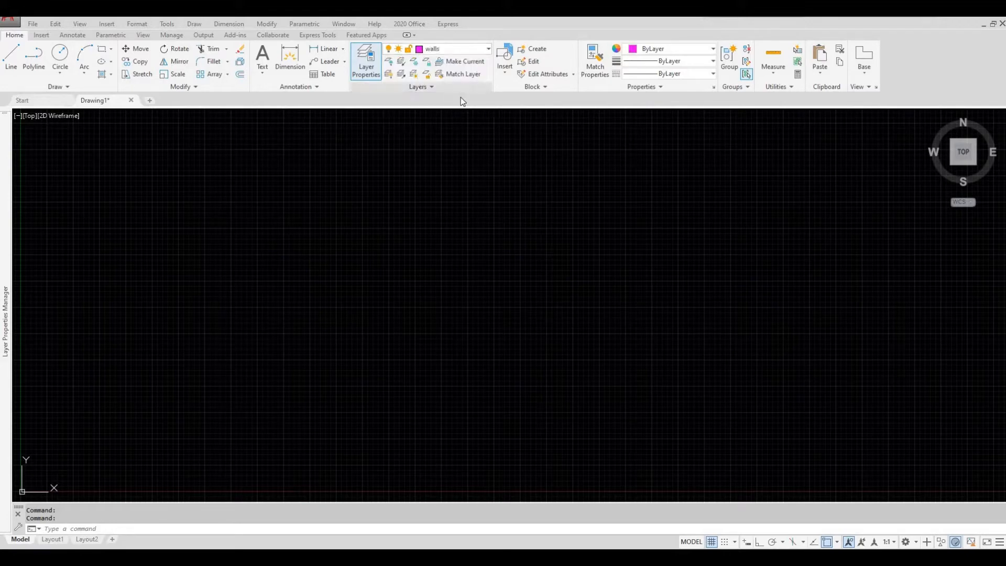
left_click(102, 52)
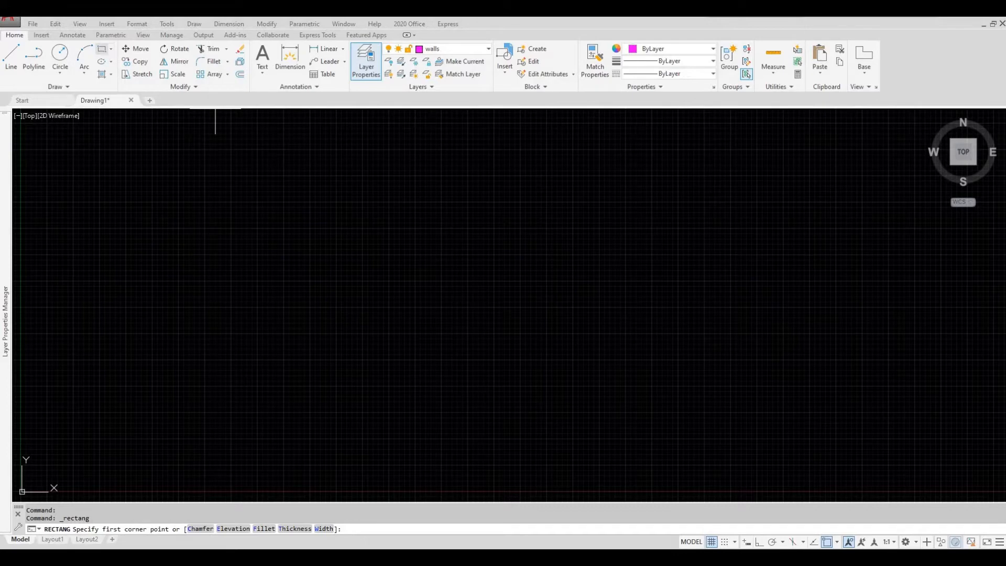
left_click(197, 183)
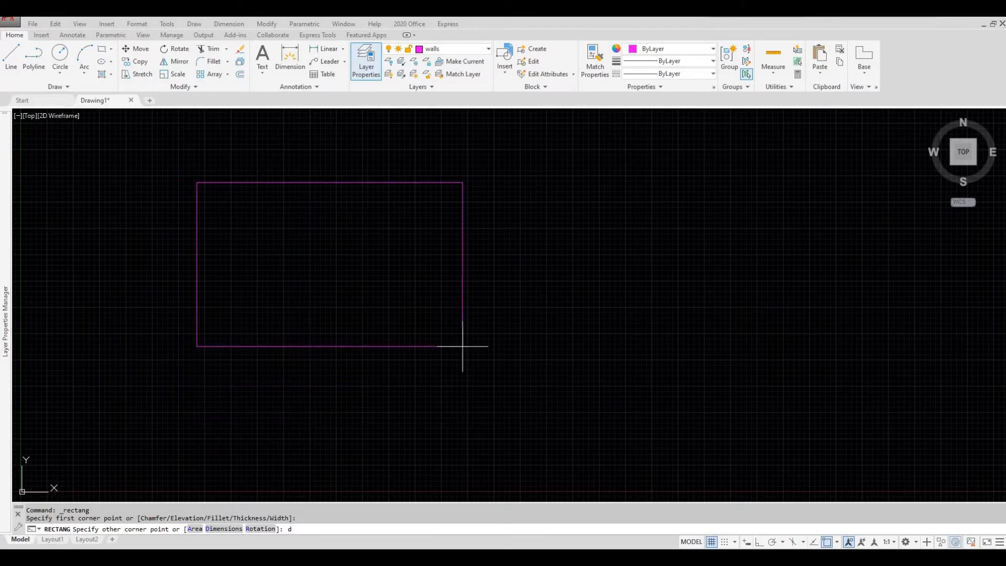
key("Return")
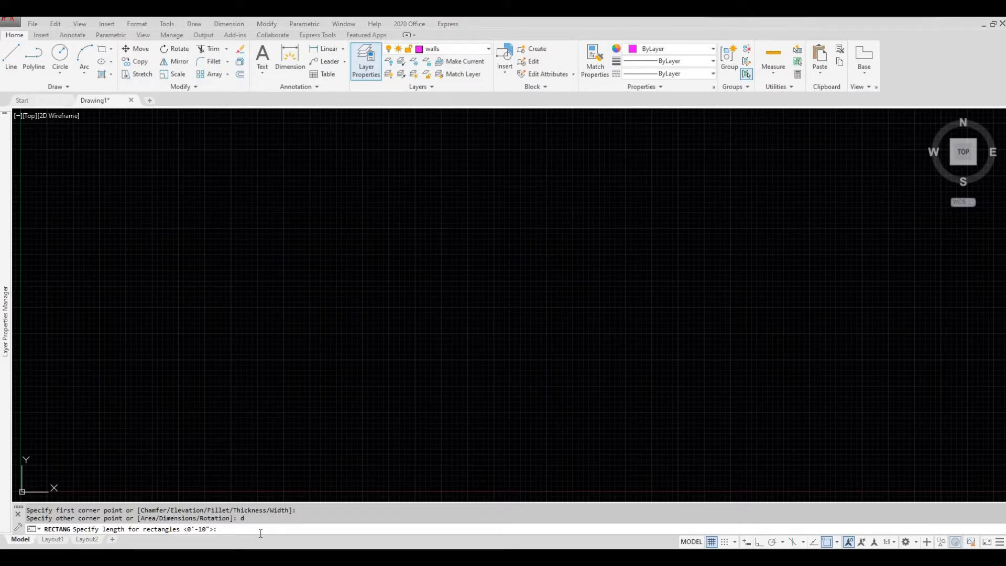
type("39'6")
key("Return")
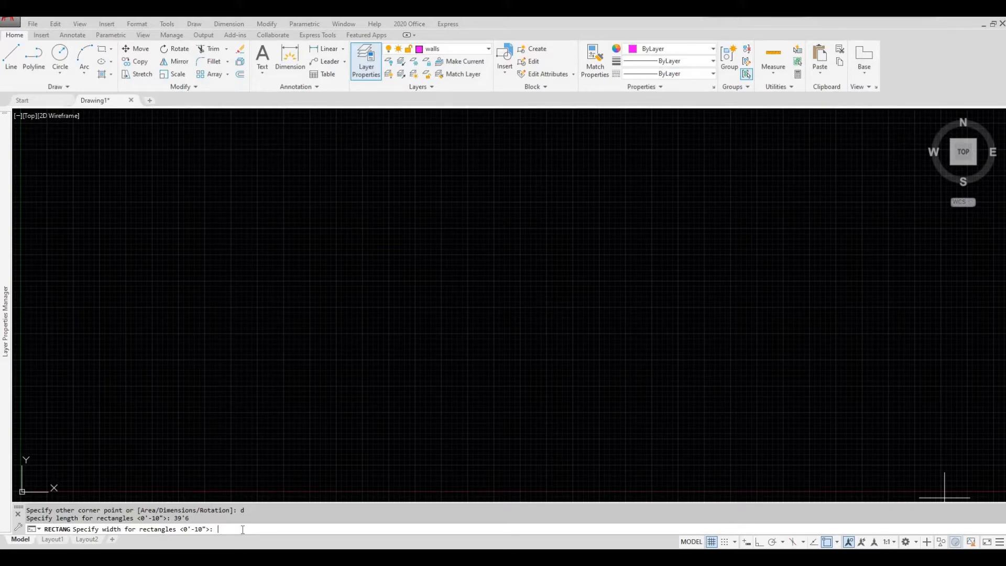
type("25'5")
key("Return")
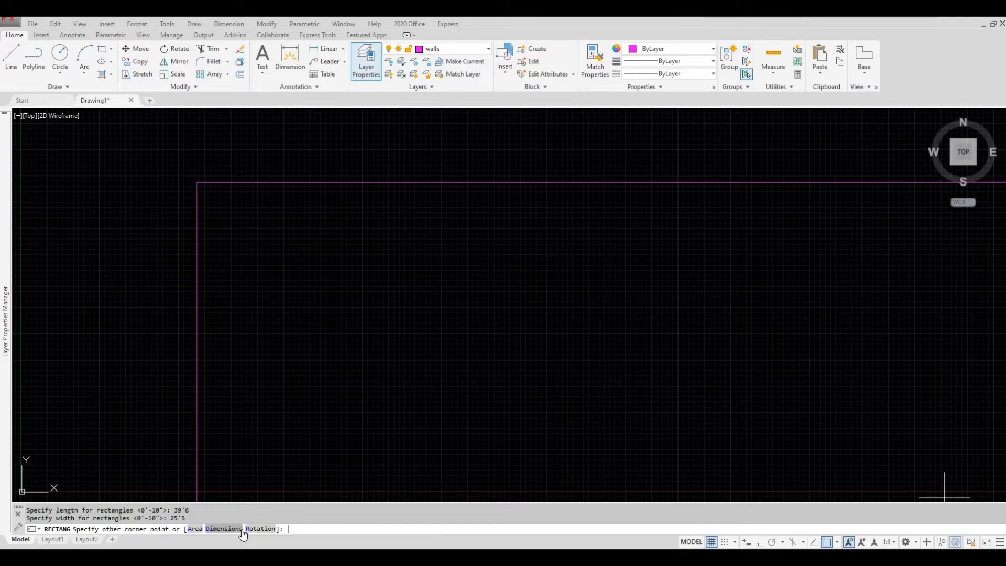
scroll(211, 497, "down", 2)
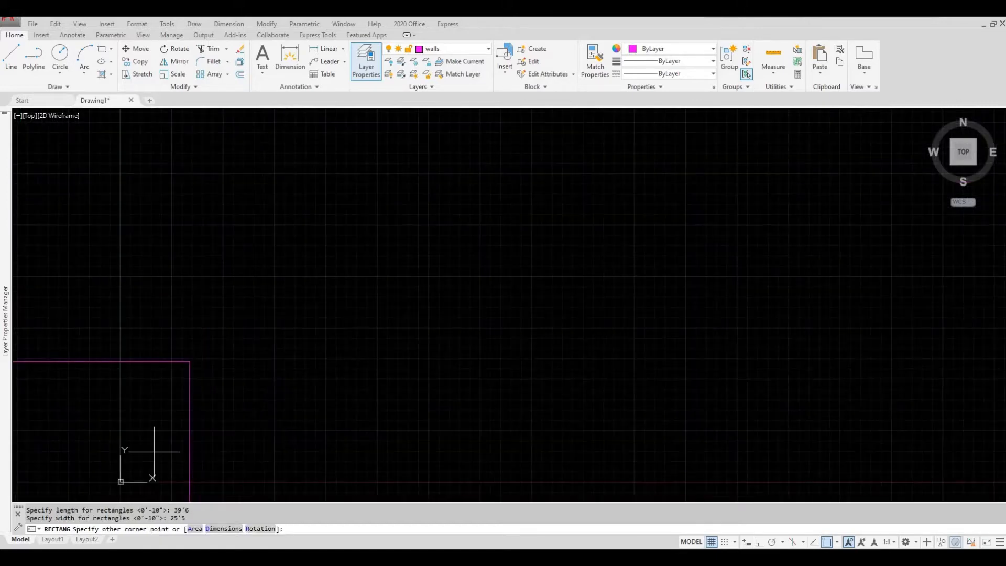
middle_click_drag(216, 422, 243, 395)
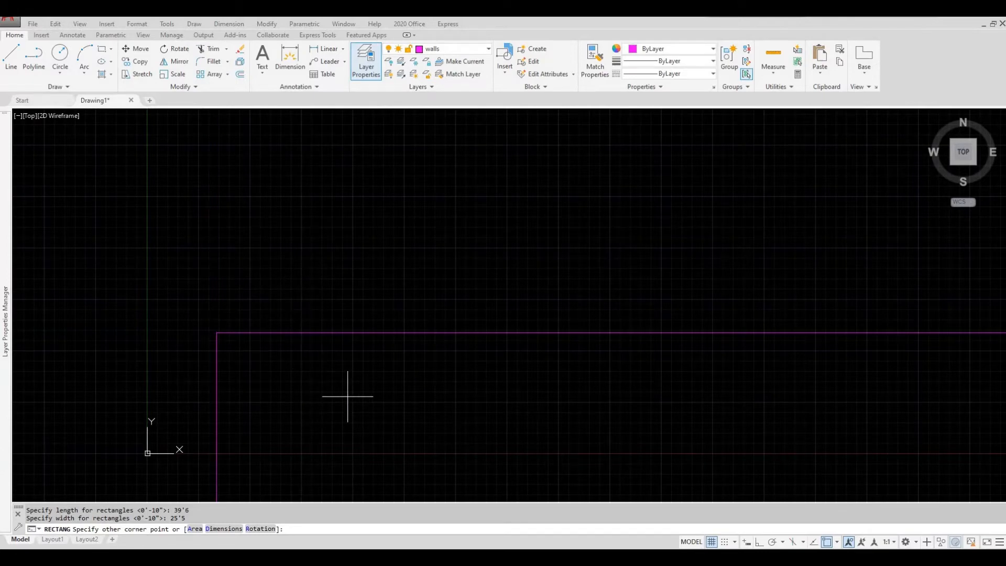
left_click(390, 395)
Step: Move the exterior rectangle straight up by about 26' with Ortho mode on
scroll(384, 381, "down", 5)
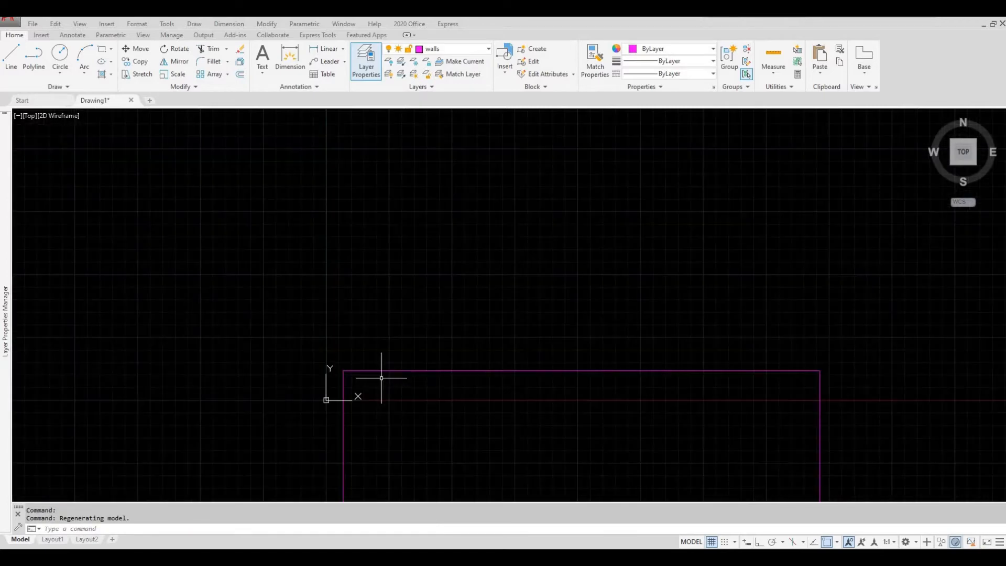
scroll(314, 326, "down", 2)
scroll(314, 332, "down", 2)
scroll(315, 332, "up", 2)
middle_click_drag(353, 359, 350, 340)
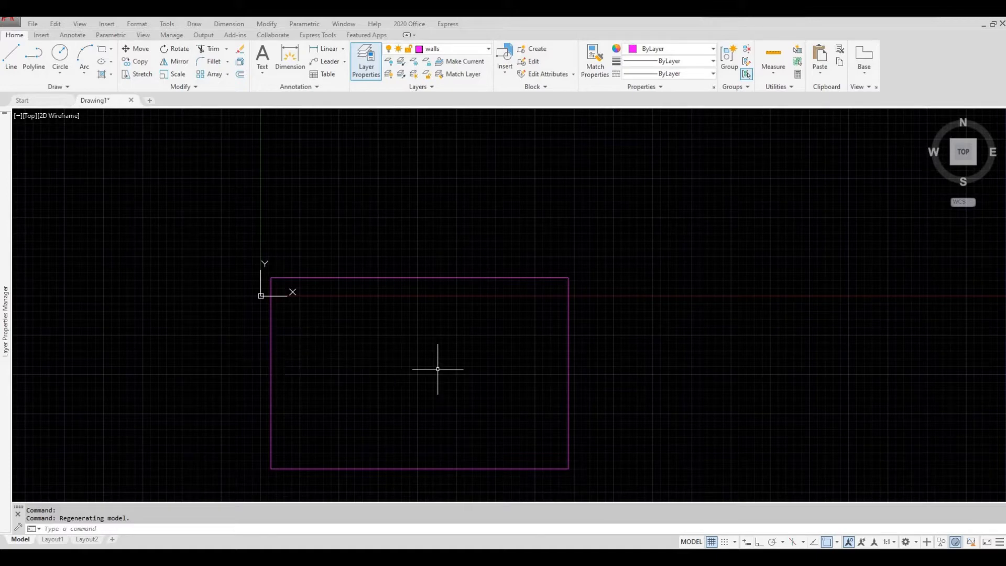
left_click(598, 479)
left_click(240, 246)
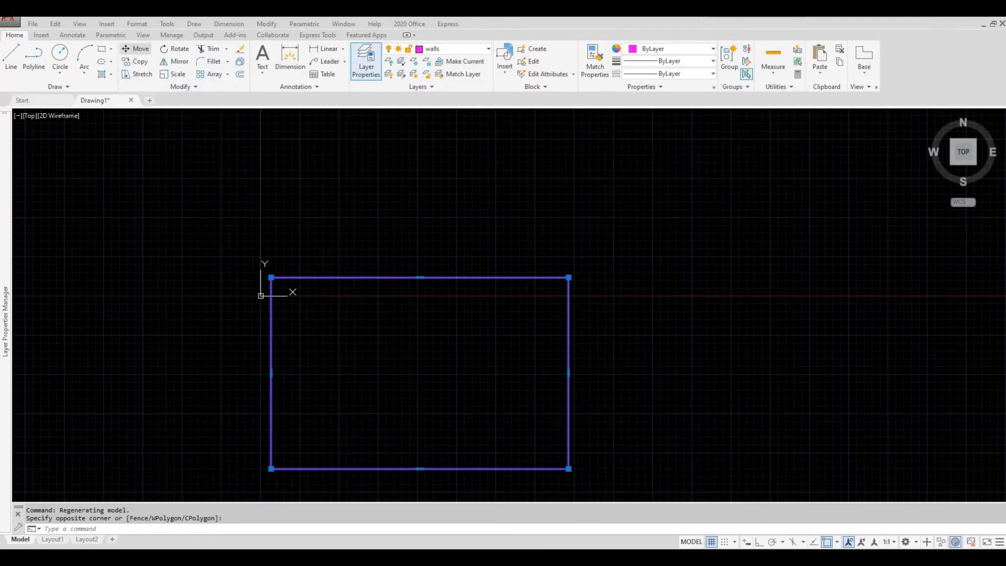
left_click(137, 52)
left_click(394, 370)
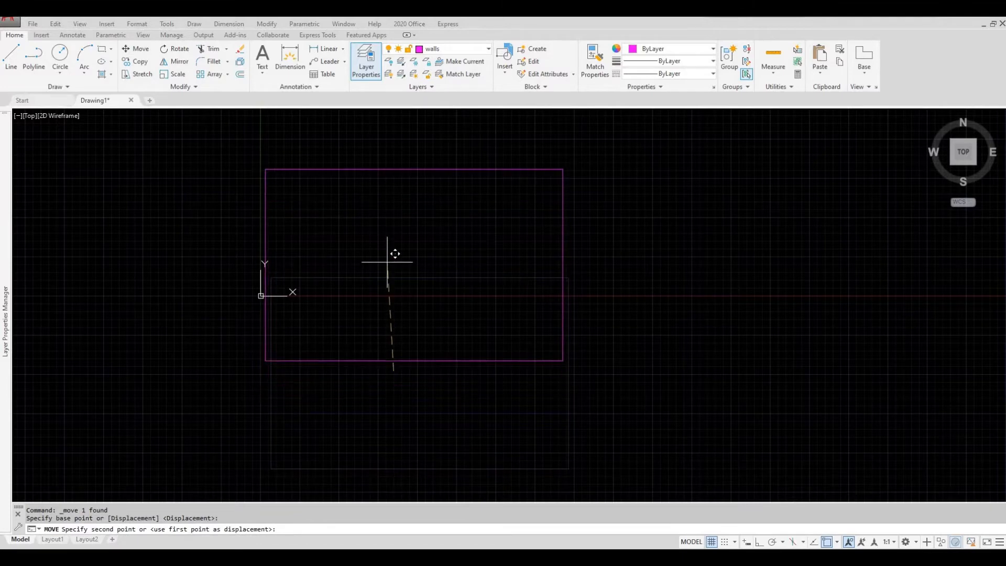
mouse_move(388, 261)
middle_mouse_down()
mouse_move(373, 294)
mouse_move(377, 278)
middle_mouse_up()
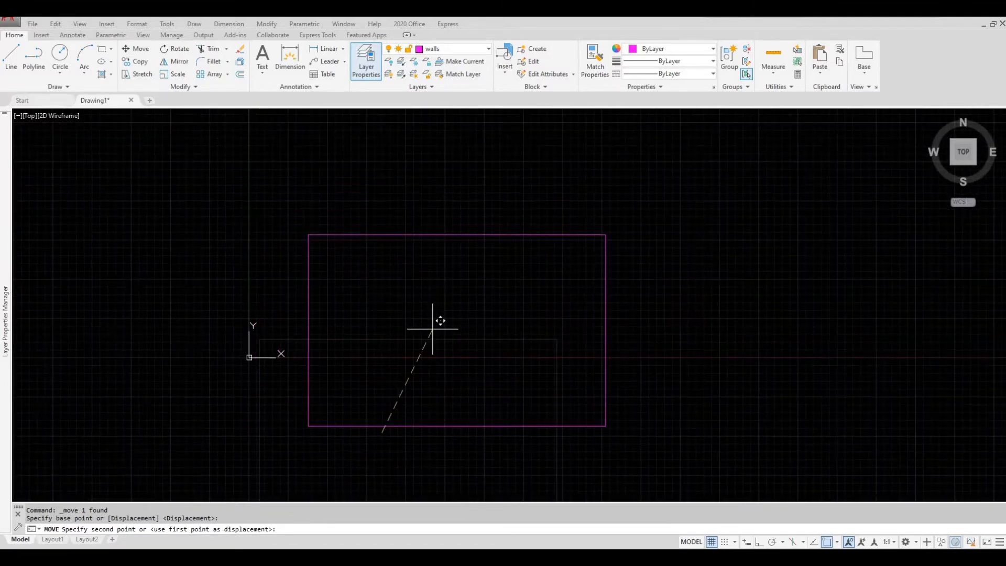
left_click(758, 543)
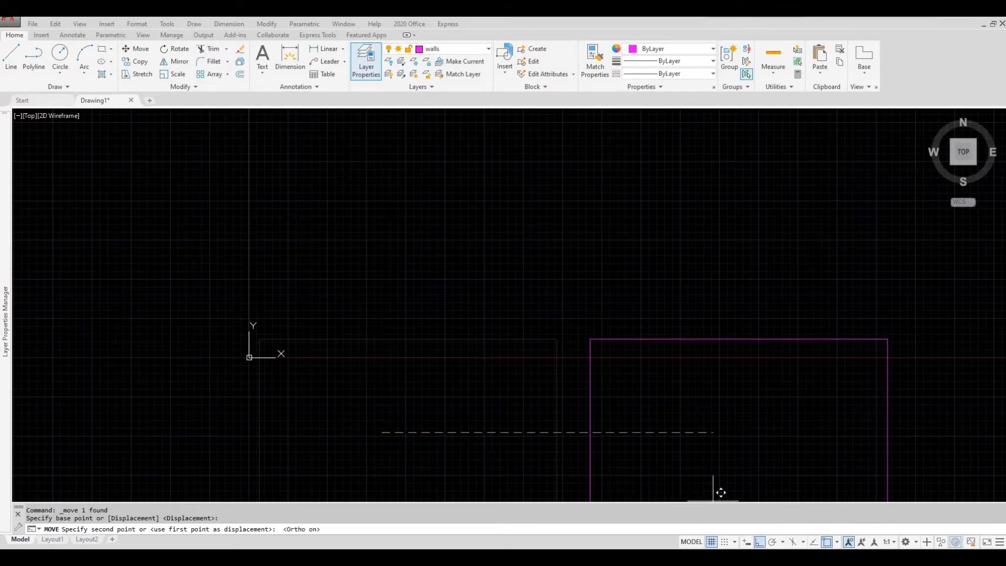
middle_click_drag(402, 266, 377, 279)
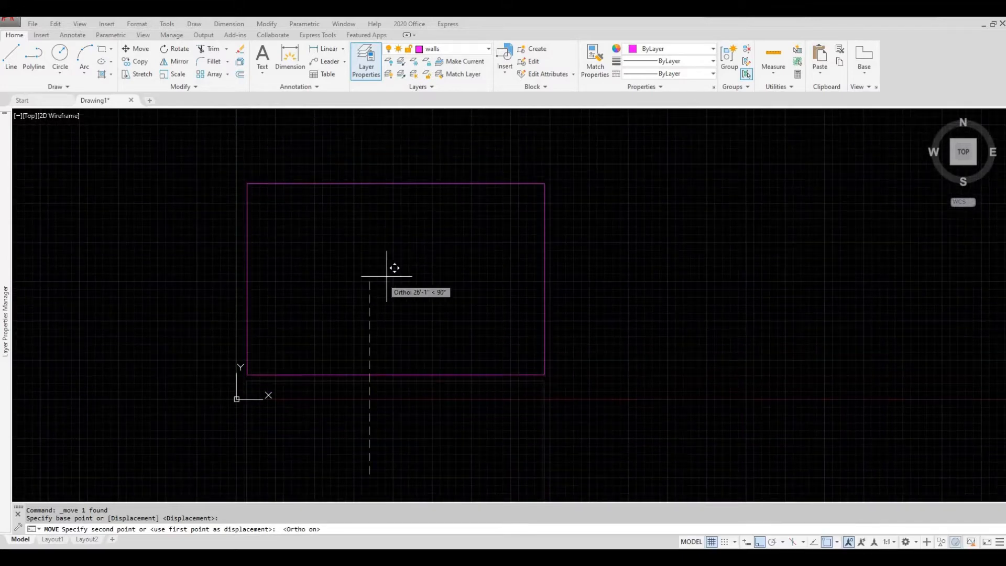
left_click(389, 274)
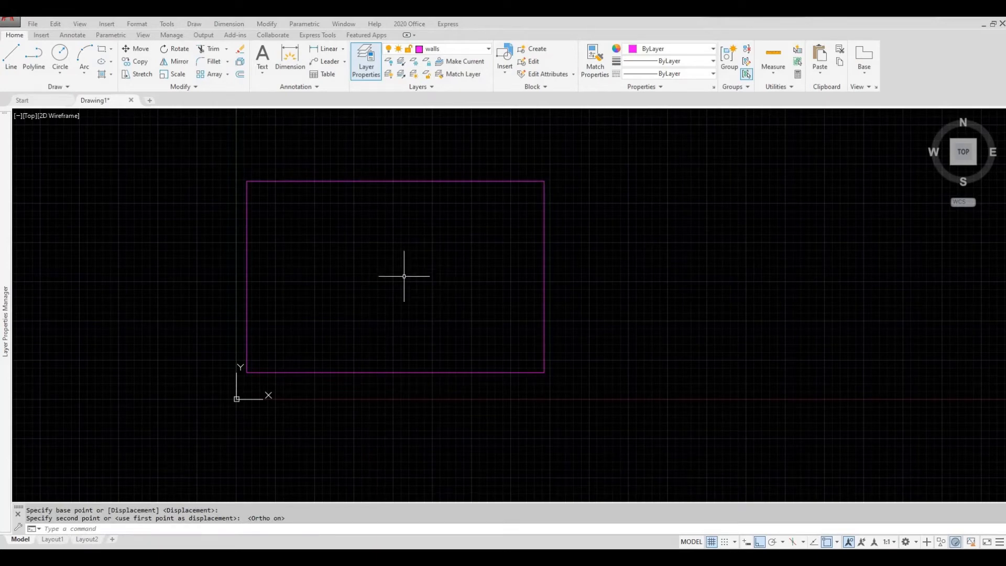
key("Escape")
key("Escape")
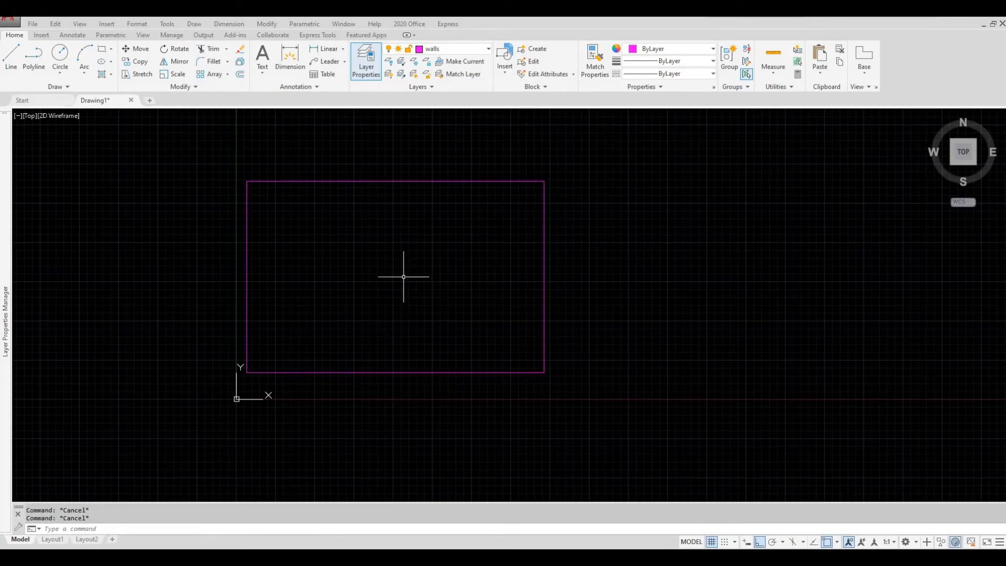
Step: Offset the exterior rectangle inward by 12 inches to form the wall thickness
scroll(376, 266, "up", 2)
mouse_move(375, 265)
middle_mouse_down()
mouse_move(309, 285)
mouse_move(314, 293)
middle_mouse_up()
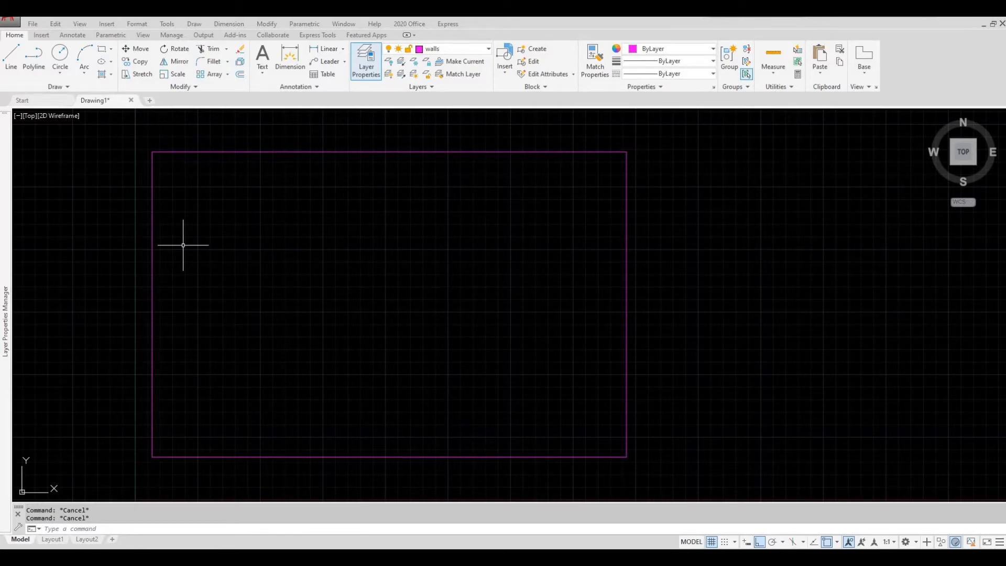
type("OFFSeT")
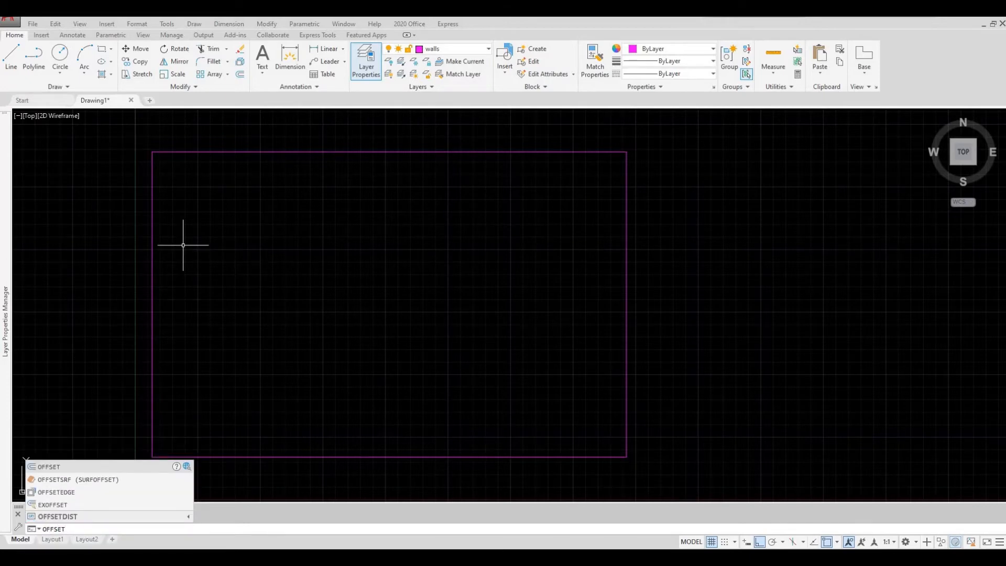
key("Return")
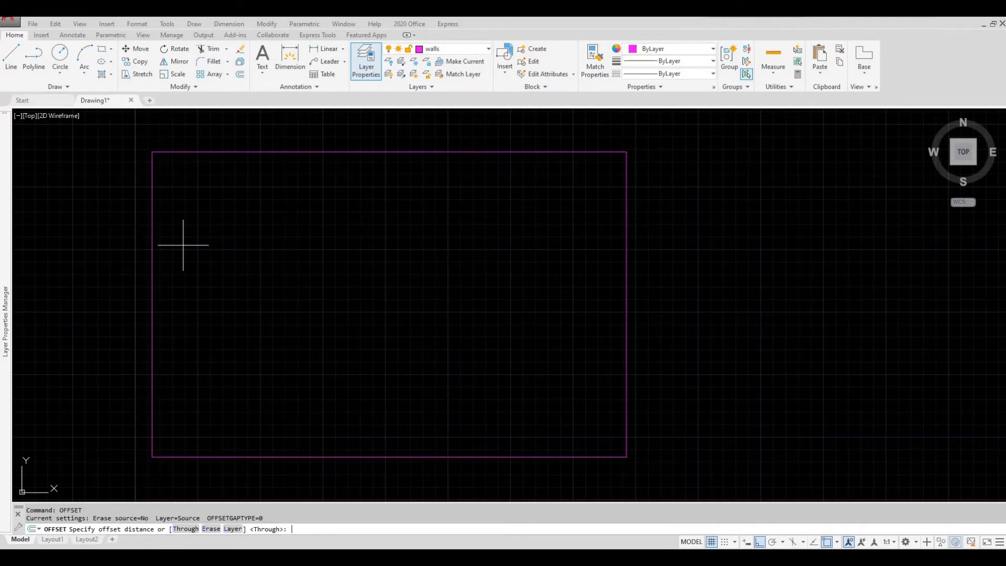
type("12")
key("Return")
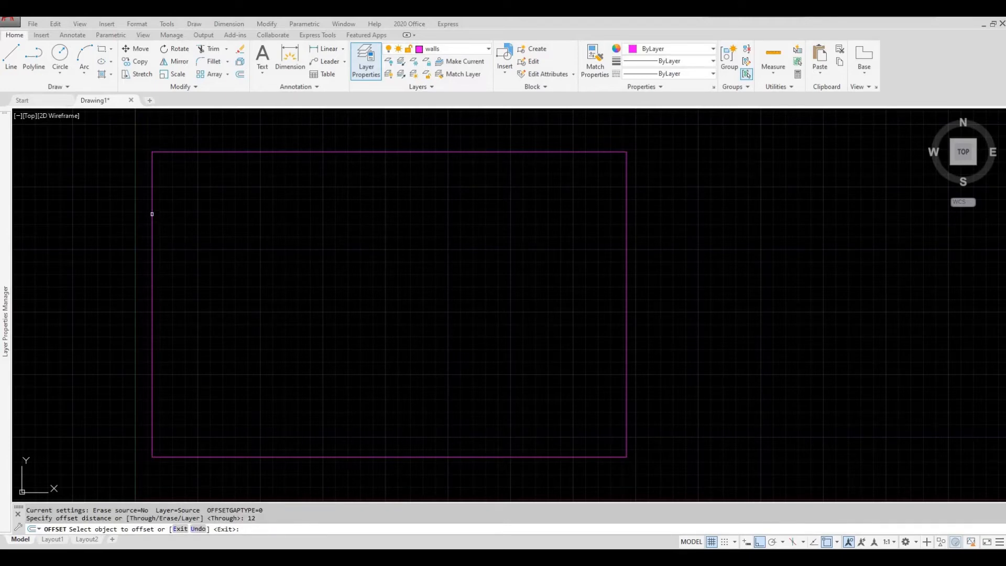
left_click(152, 214)
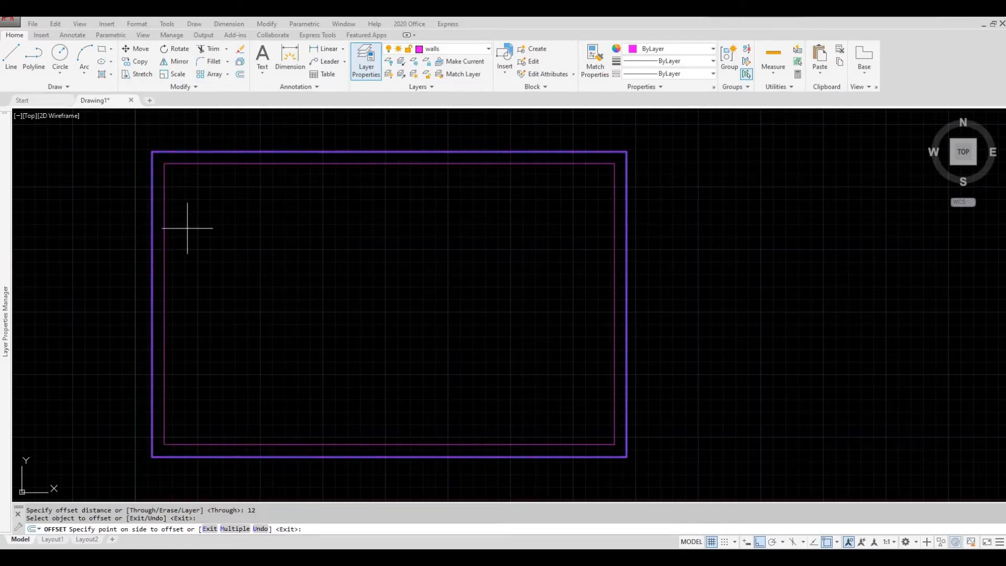
left_click(254, 226)
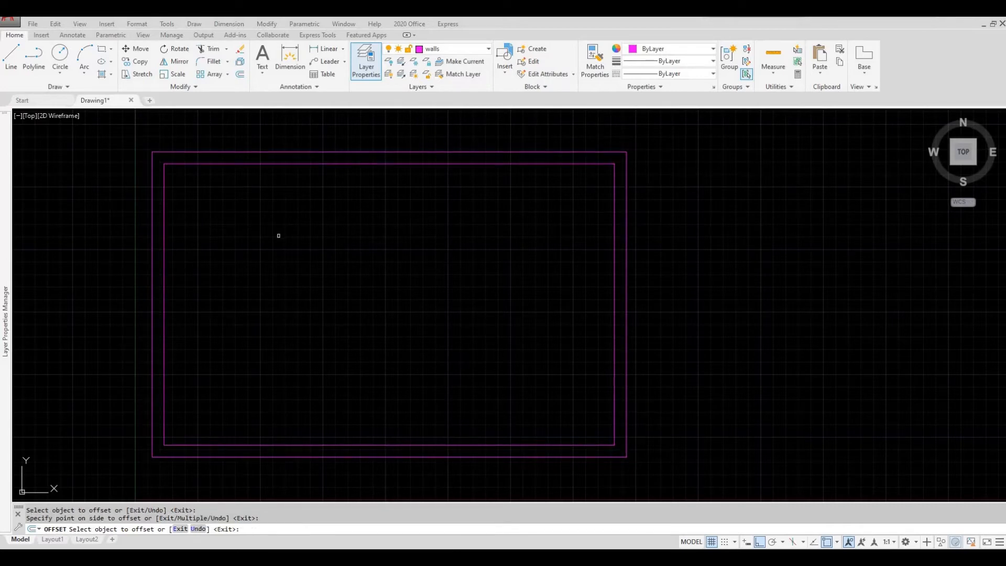
key("Escape")
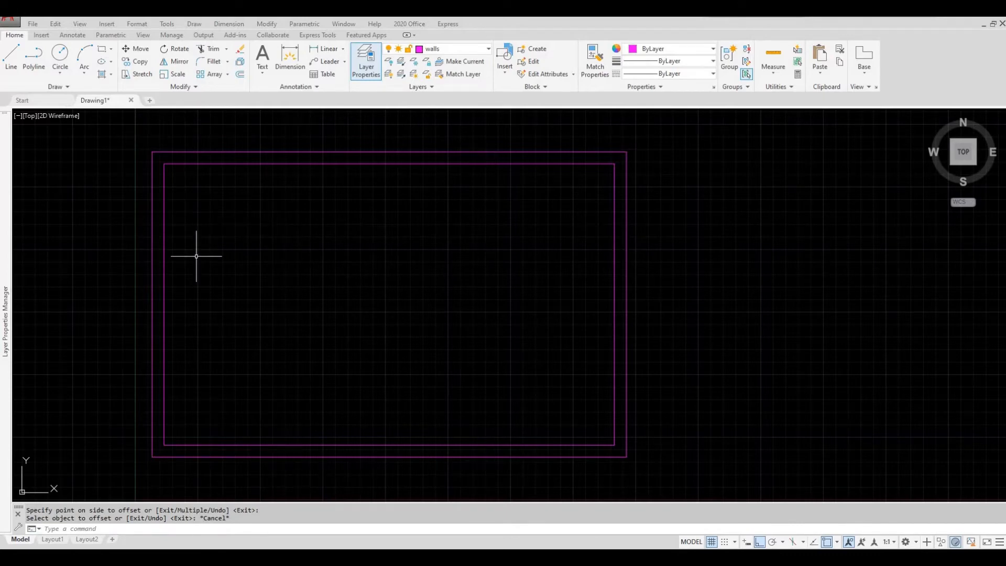
key("Escape")
key("Escape")
Step: Draw a vertical wall line from the upper inner wall edge, 13'10" from its right corner, down to the lower inner wall edge
middle_click_drag(430, 228, 516, 223)
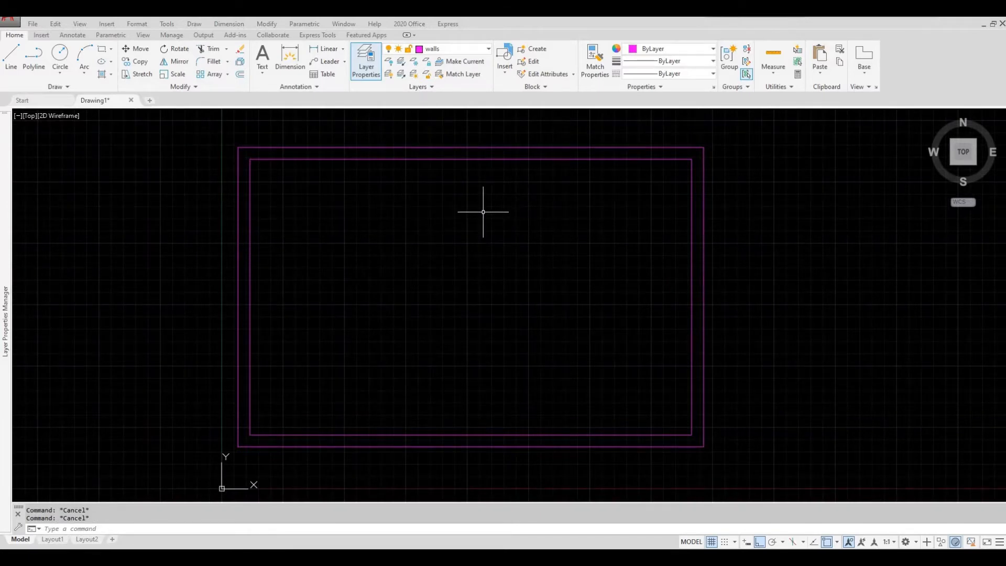
left_click(12, 60)
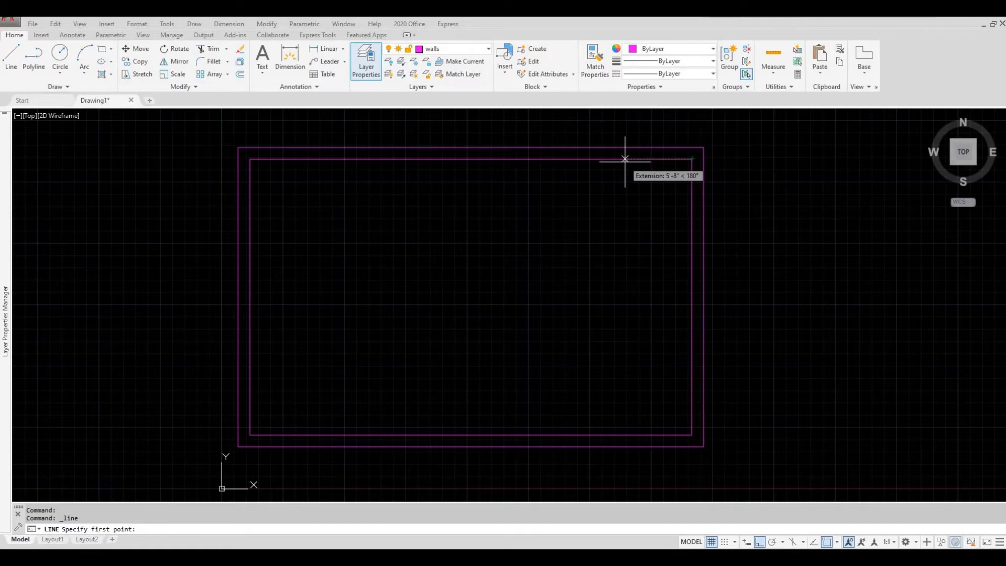
type("13'10")
key("Return")
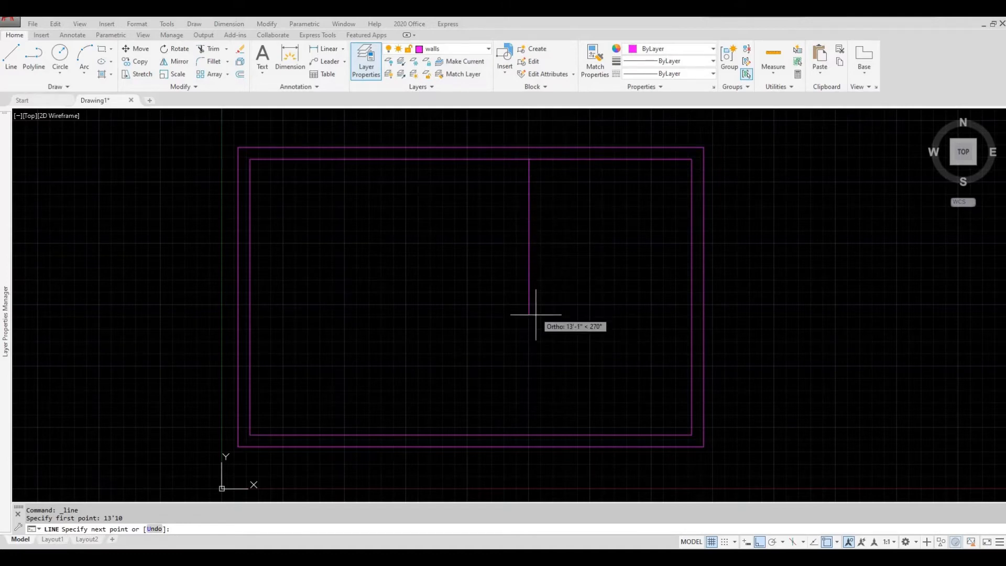
left_click(529, 435)
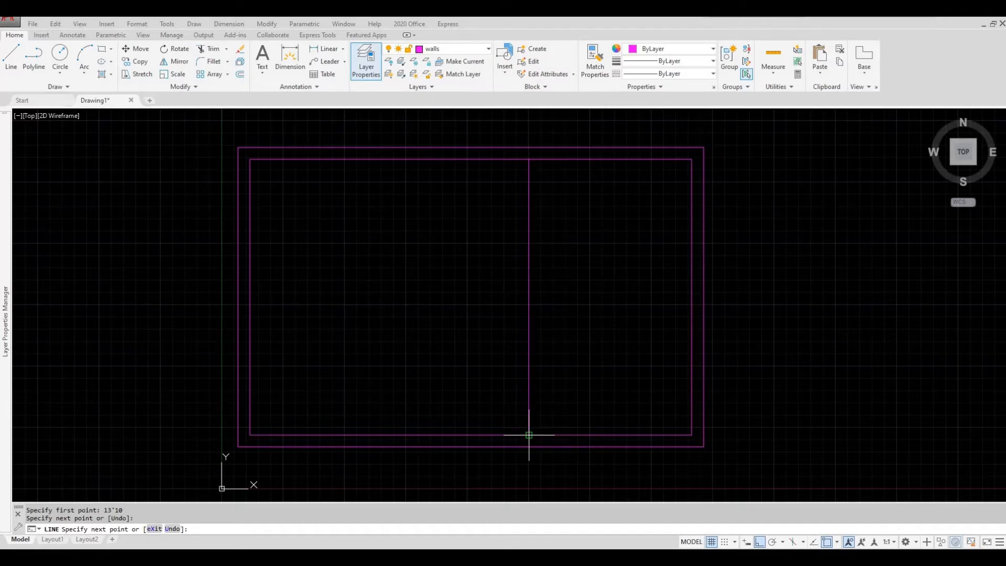
key("Escape")
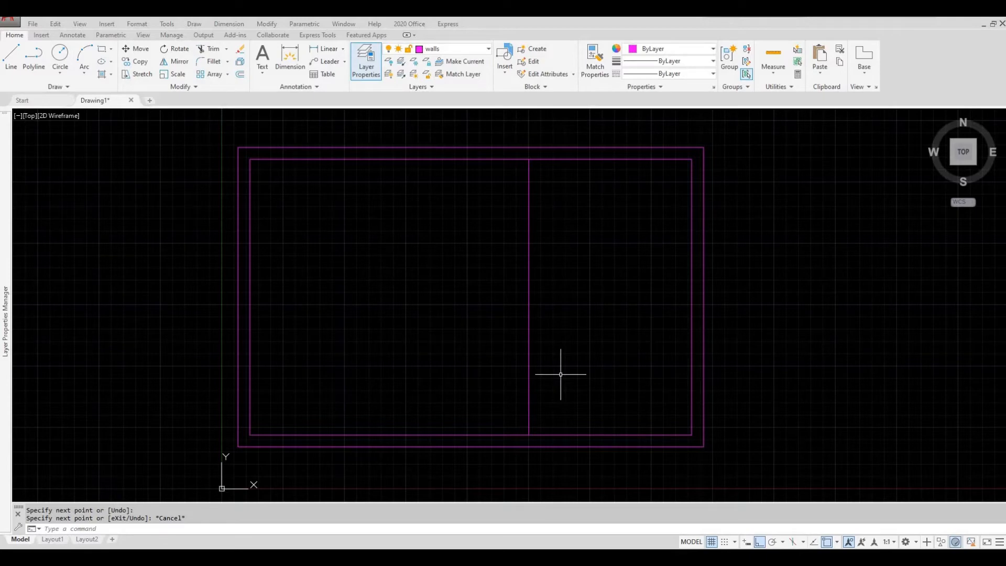
Step: Draw a horizontal wall line from the right inner wall edge, 10'5" above its lower corner, to the vertical interior line
left_click(12, 62)
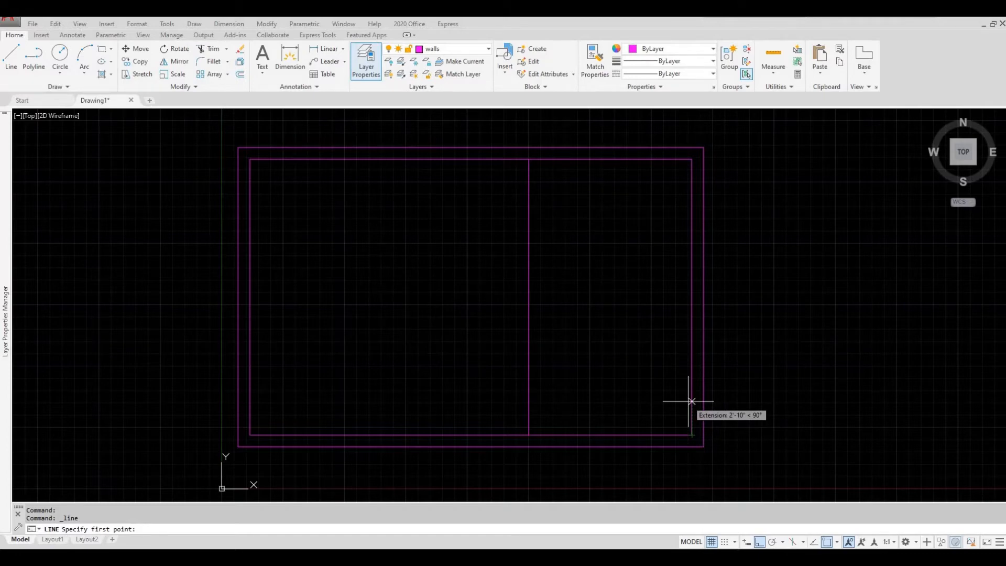
type("10'5")
key("Return")
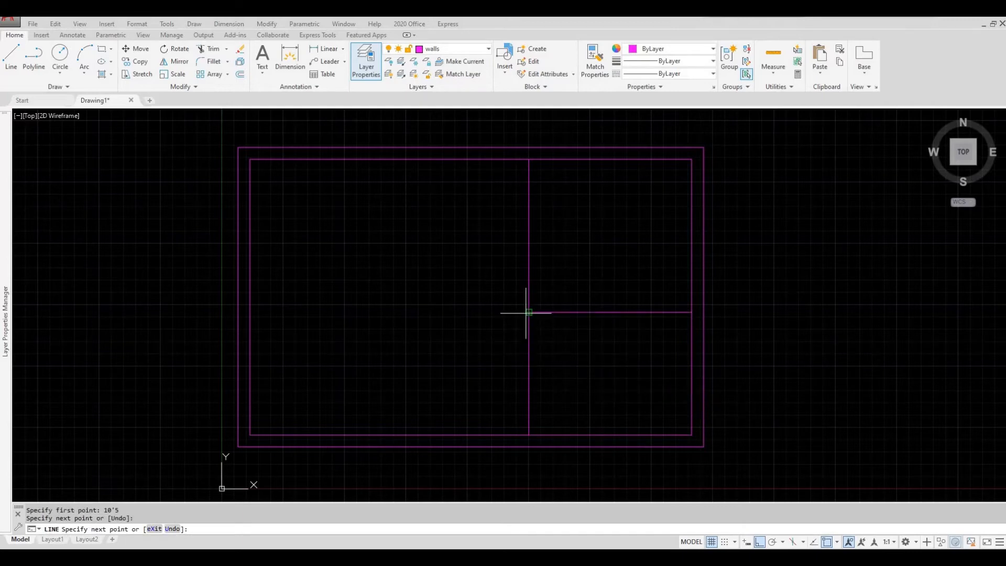
left_click(527, 313)
key("Return")
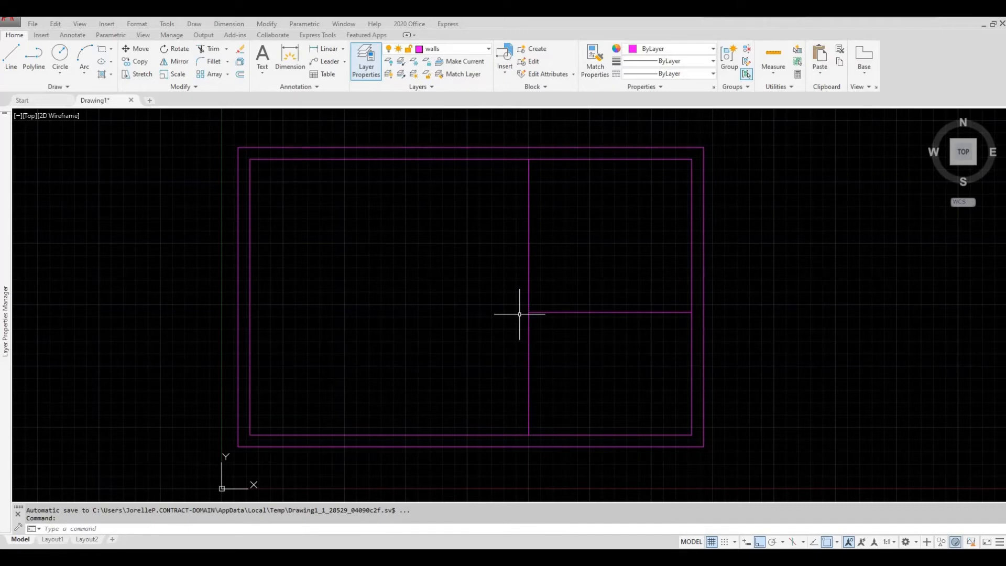
Step: Draw wall lines starting on the upper inner edge, 17' from its left corner: 8'1" down, and right to the vertical partition
left_click(11, 61)
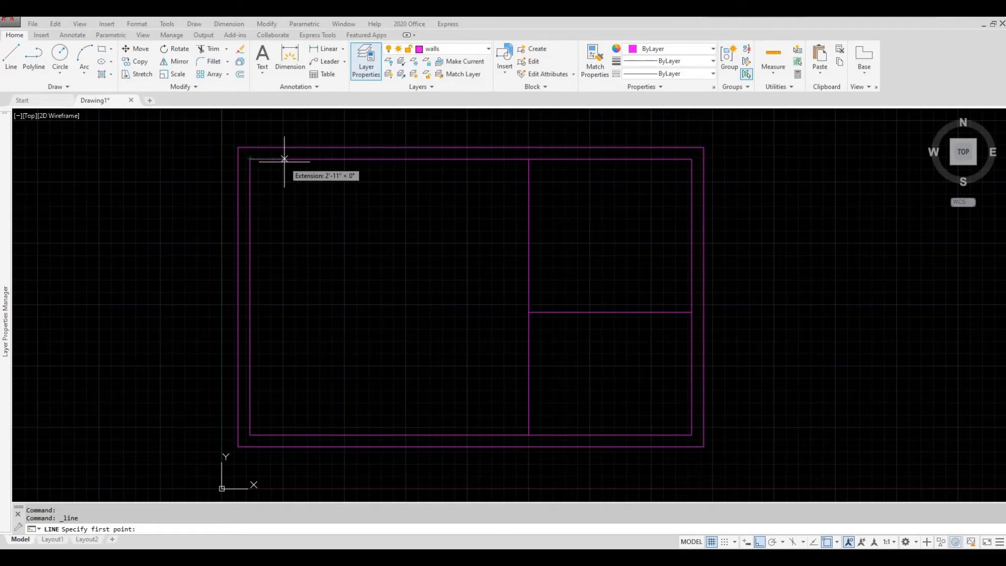
type("17'")
key("Return")
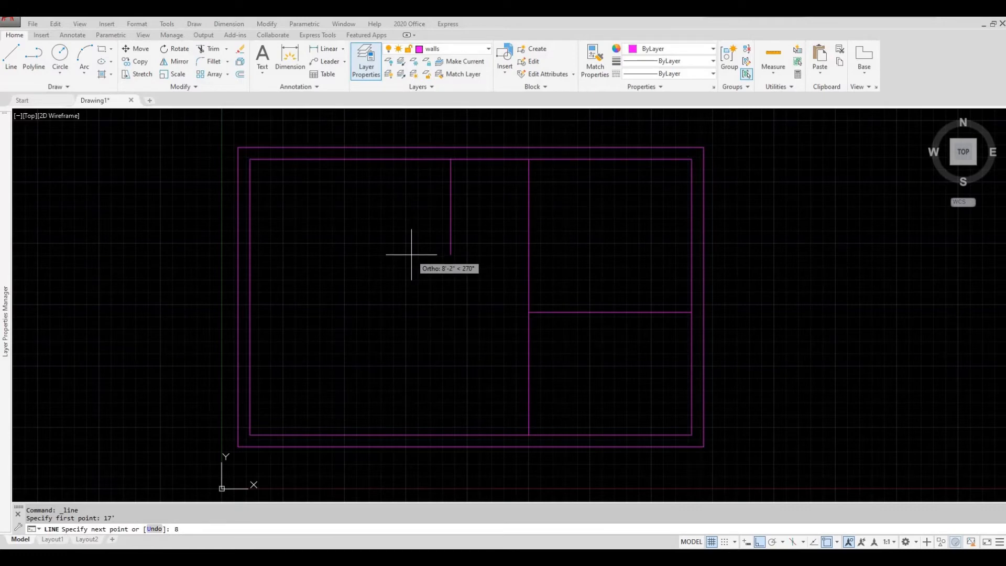
type("'1")
key("Return")
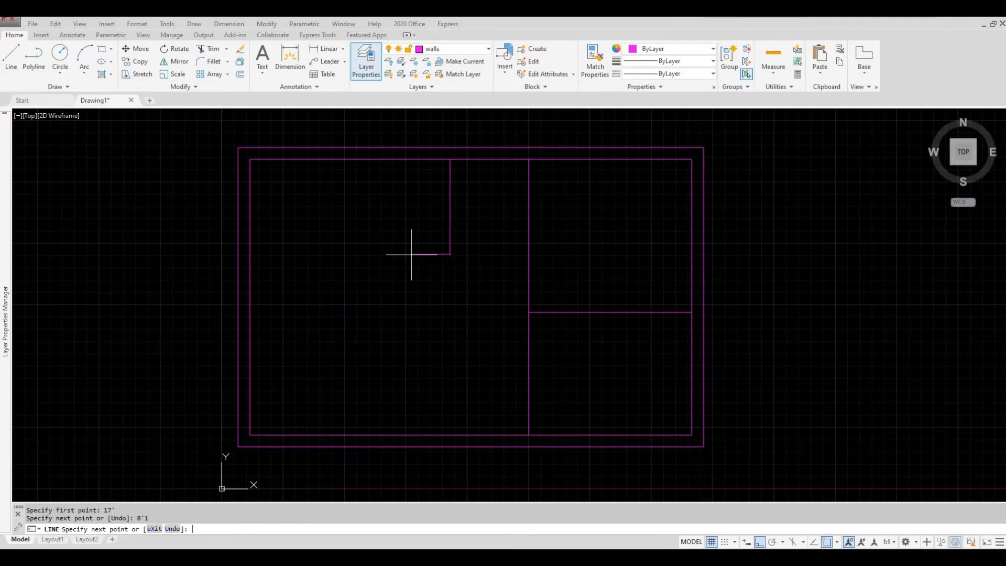
left_click(529, 254)
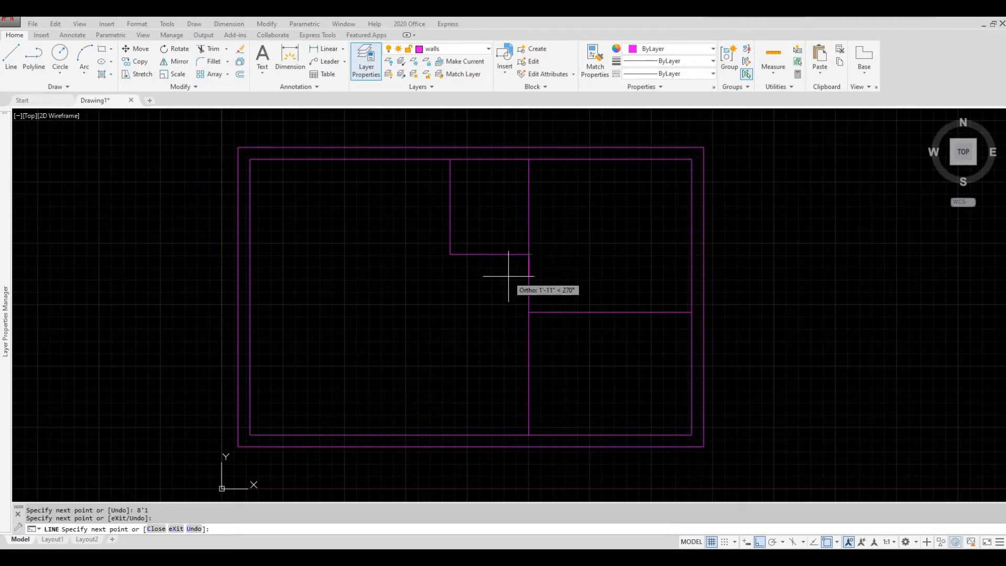
key("Escape")
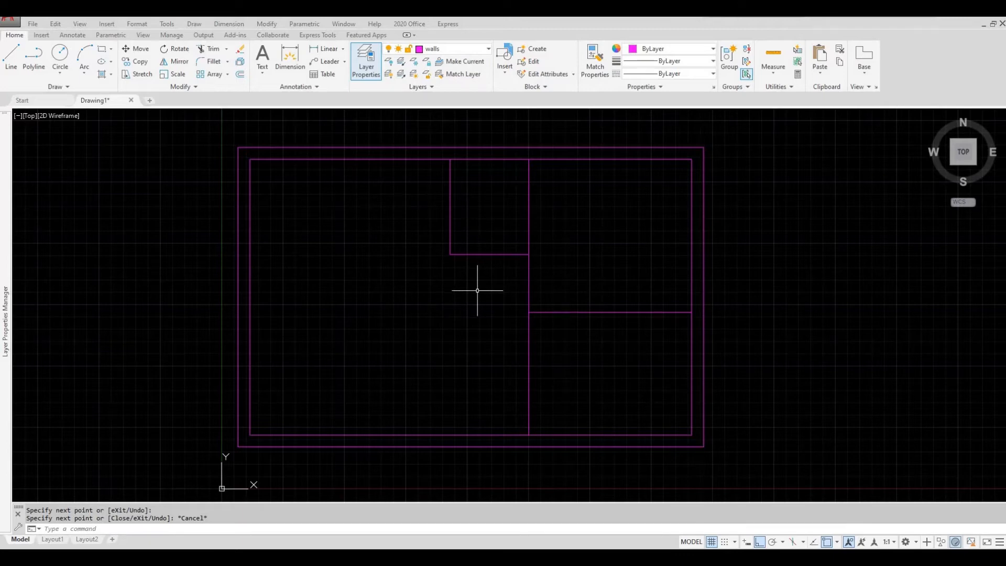
Step: Offset the long vertical partition line 6 inches to the left and the horizontal partition line 6 inches upward
type("OFFs")
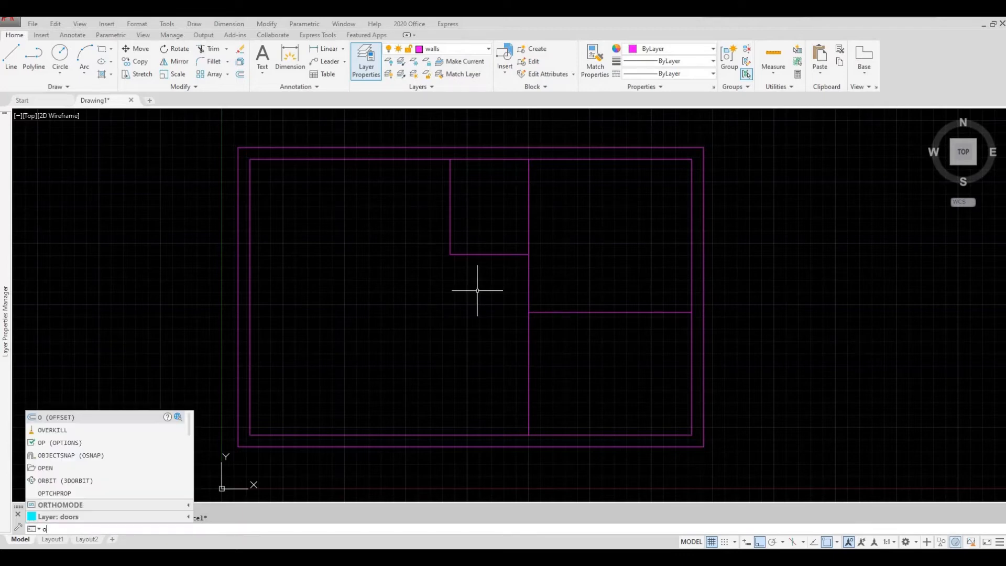
type("Et")
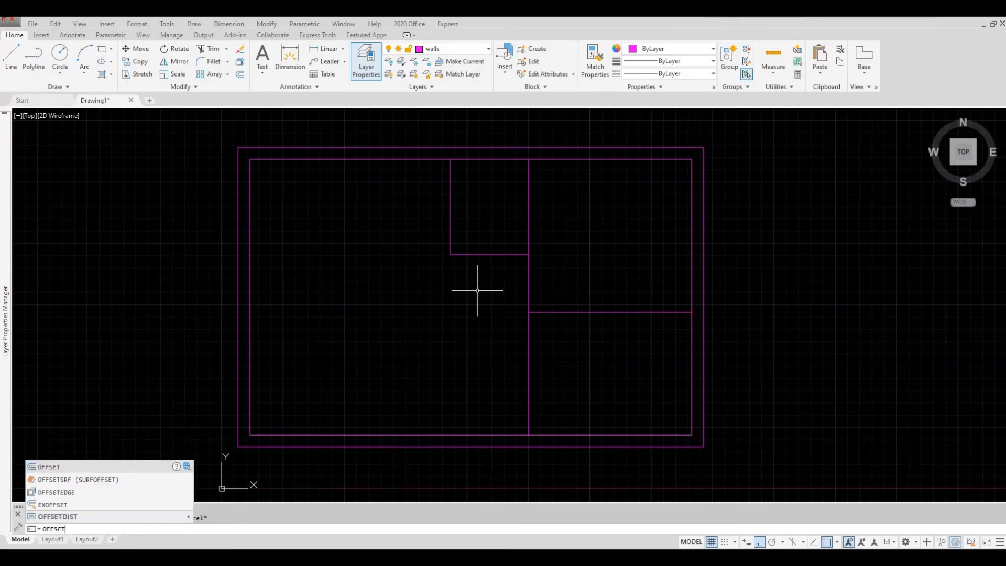
key("Return")
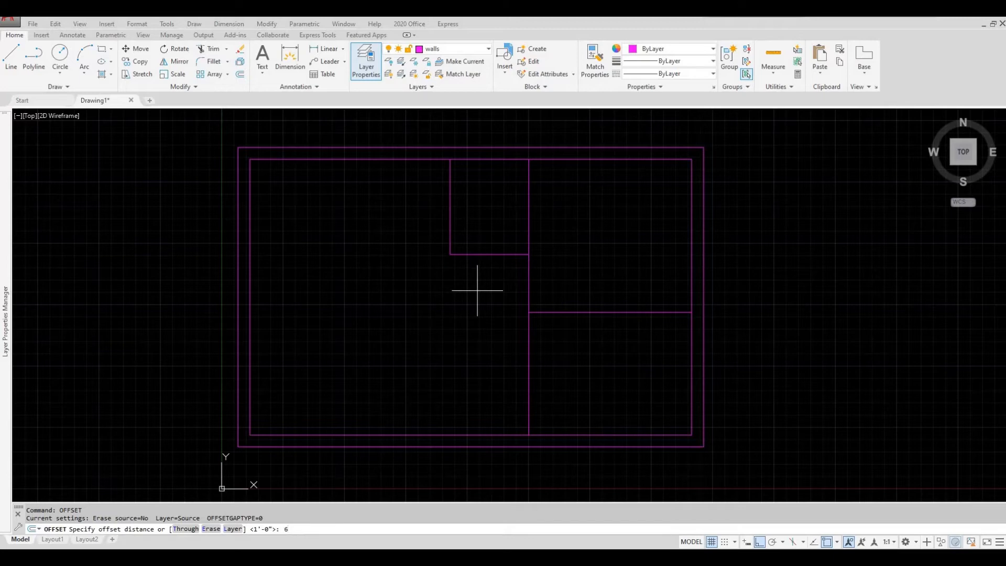
key("Return")
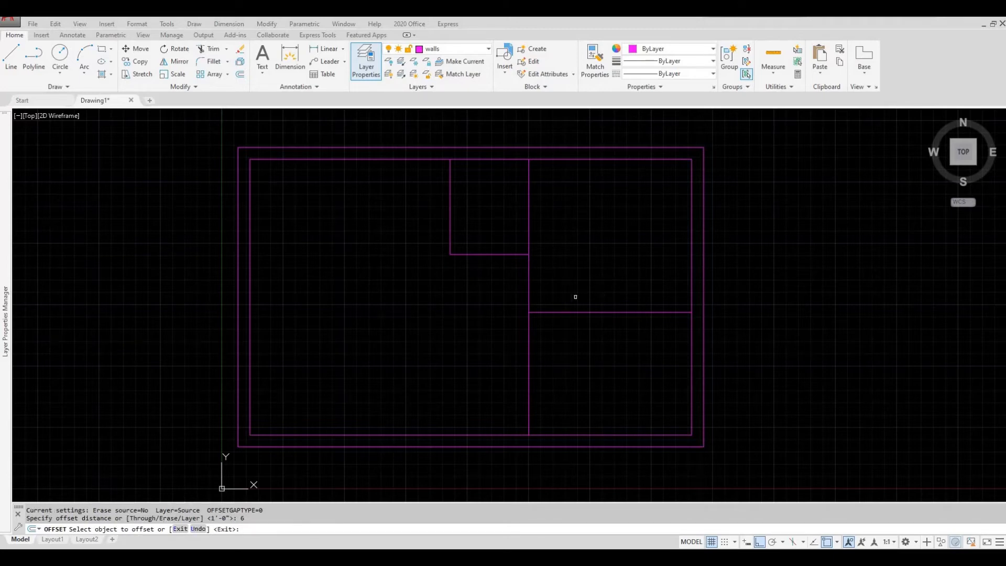
left_click(526, 278)
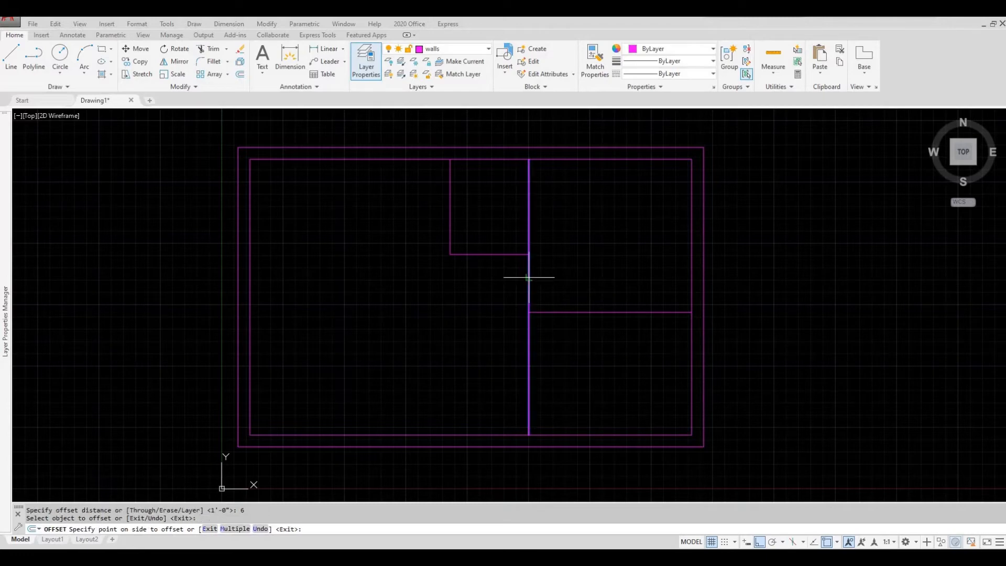
left_click(501, 277)
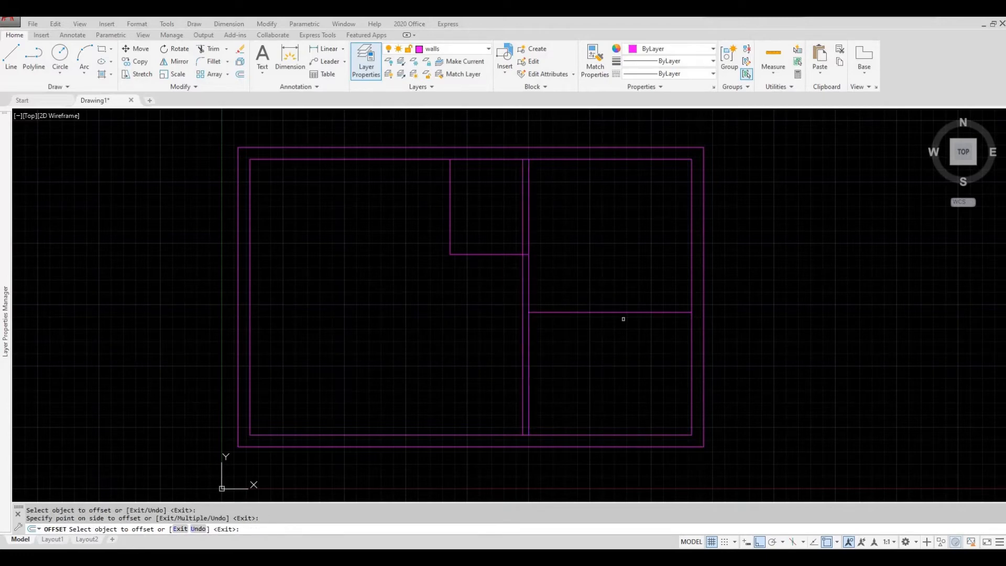
left_click(628, 313)
left_click(624, 272)
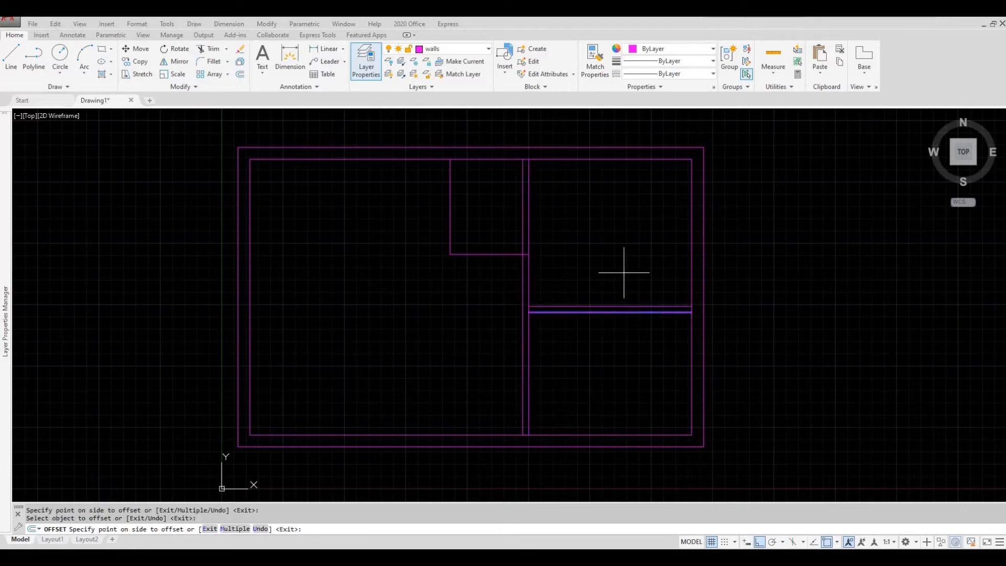
Step: Offset the small upper room's vertical and horizontal lines inward by 6 inches
left_click(449, 198)
left_click(482, 221)
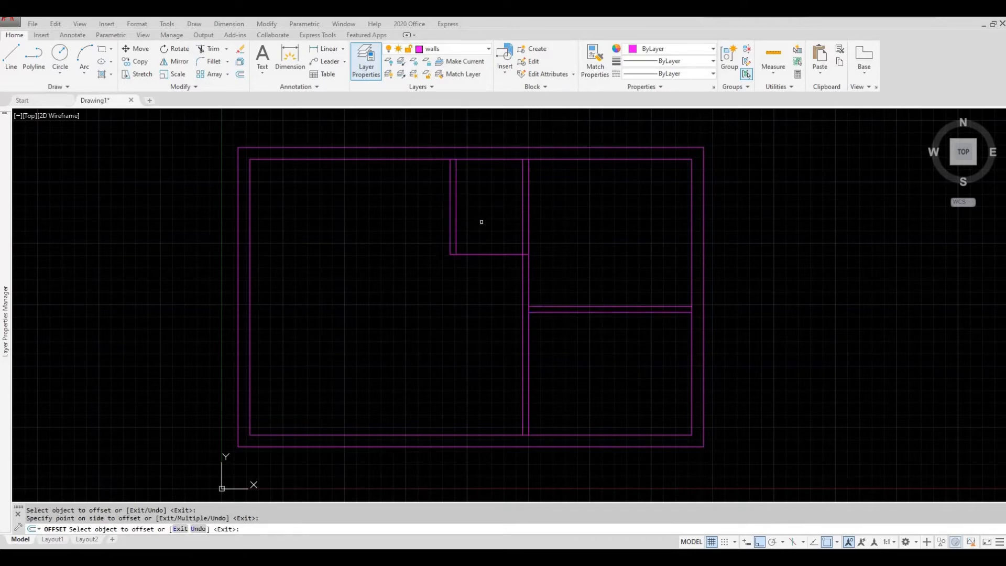
left_click(486, 254)
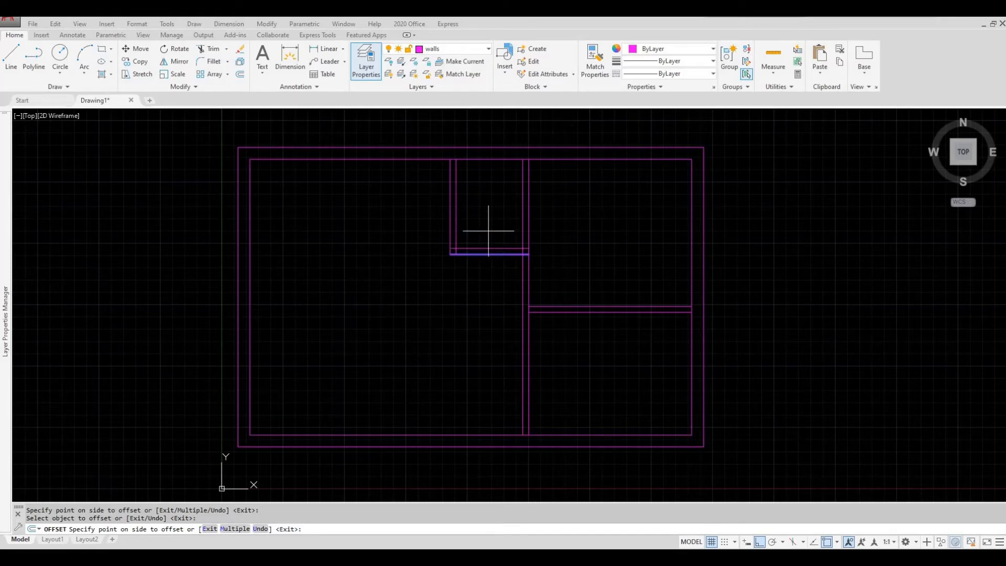
left_click(484, 228)
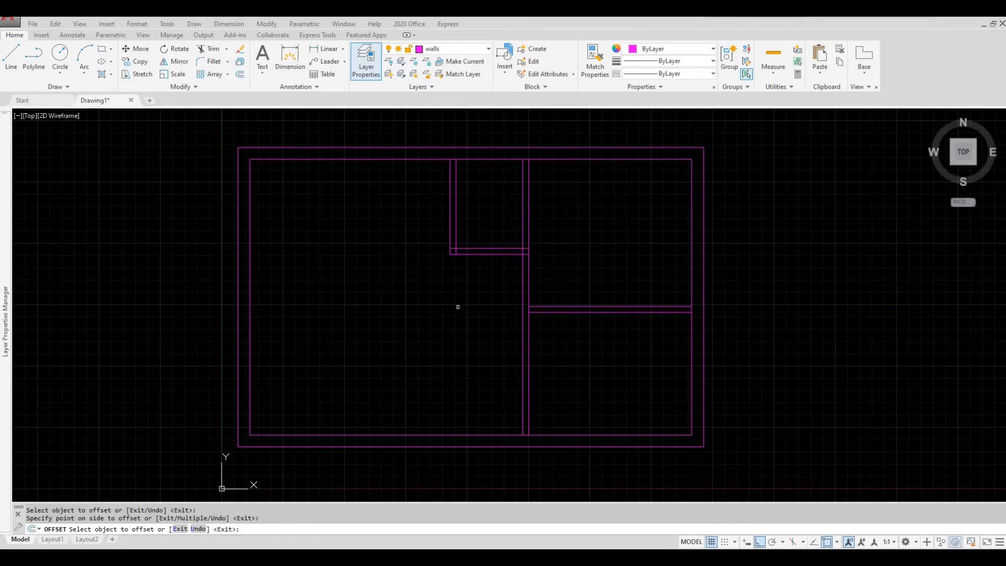
key("Escape")
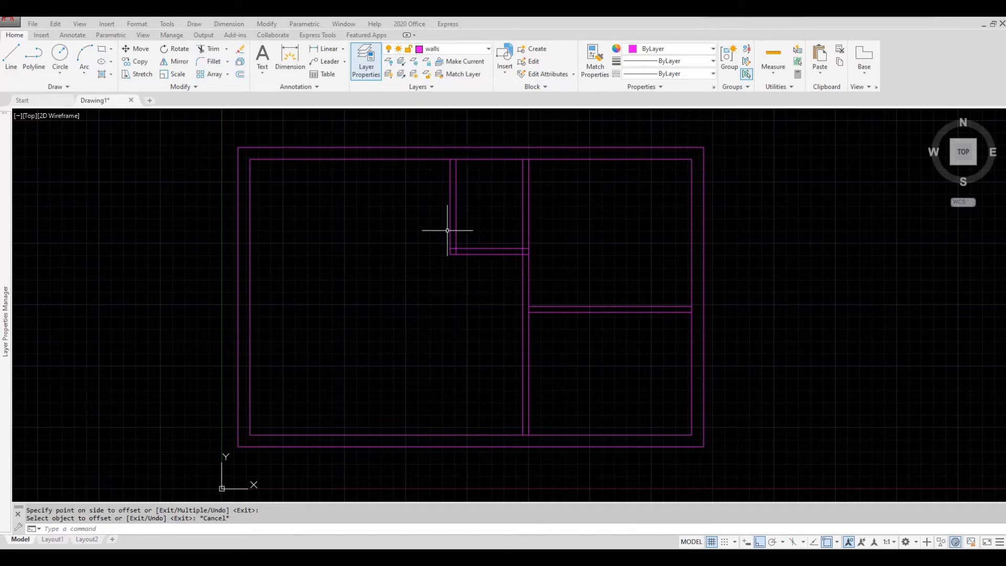
Step: Using all walls as cutting edges, trim the upper inner wall edge between the lines of both vertical partitions
middle_click_drag(512, 261, 528, 258)
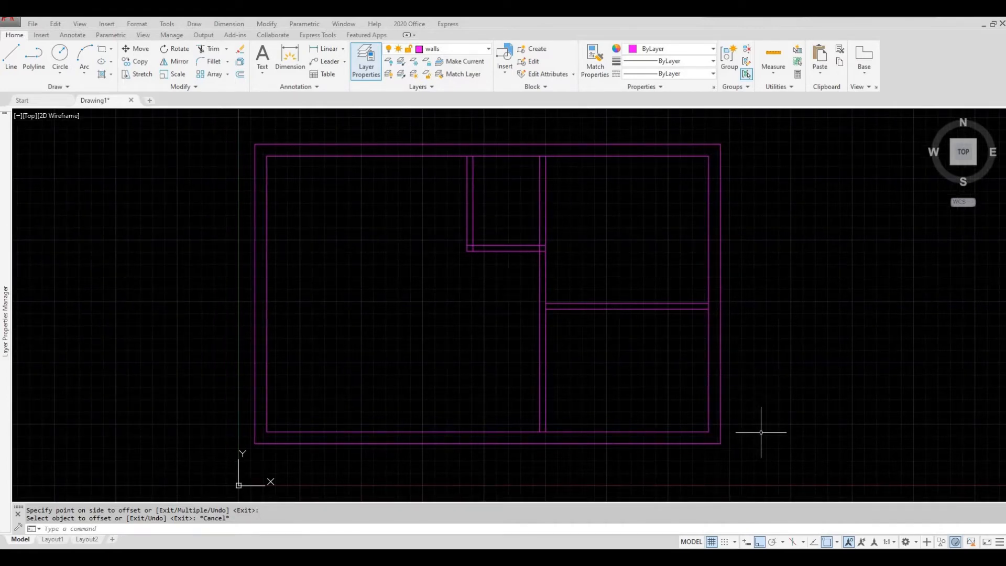
left_click(764, 454)
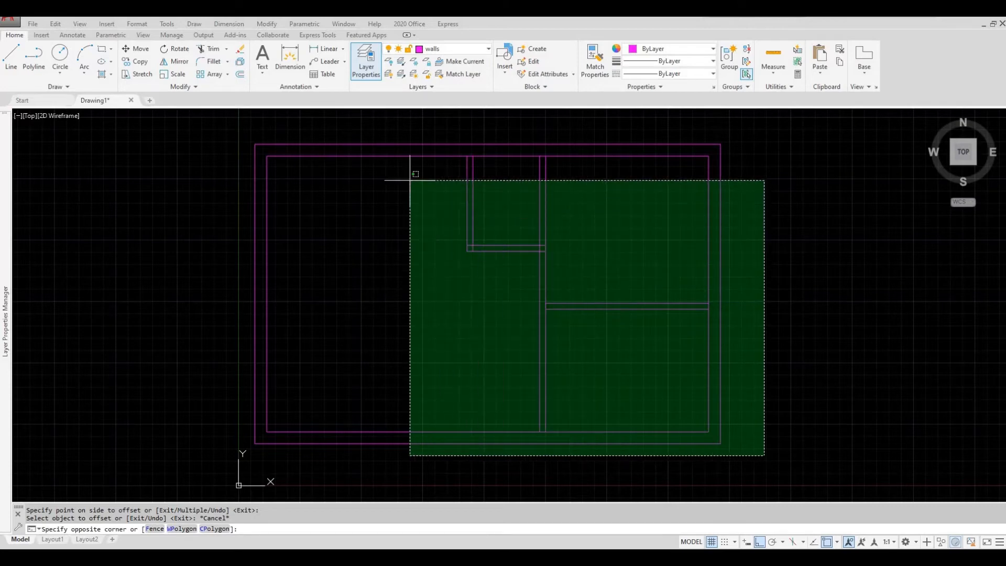
left_click(241, 129)
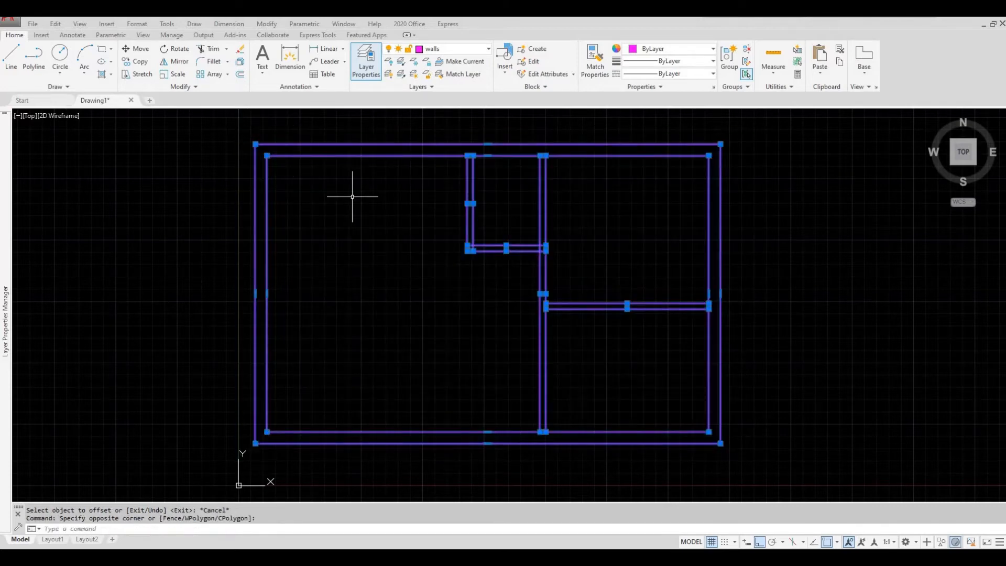
type("TR")
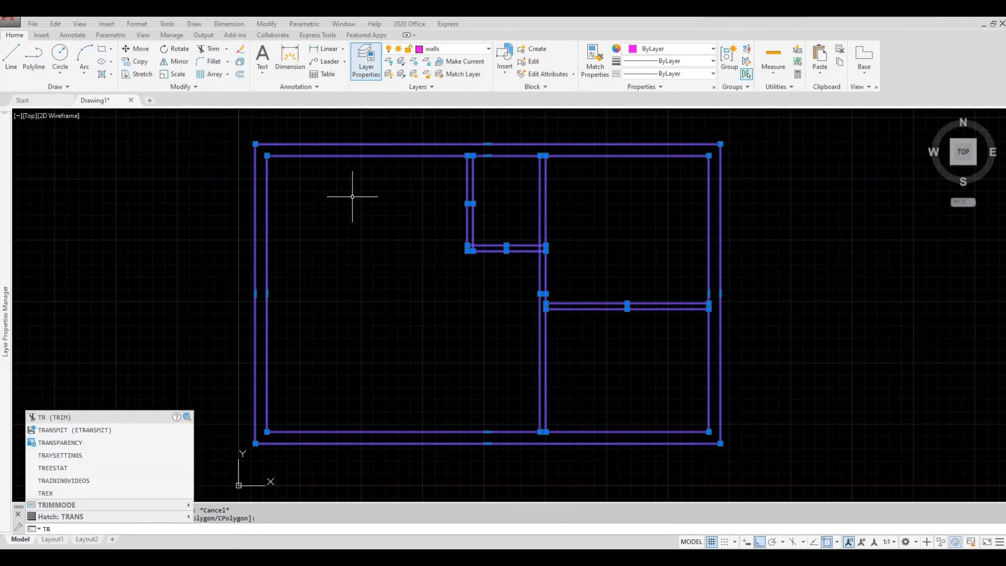
key("Return")
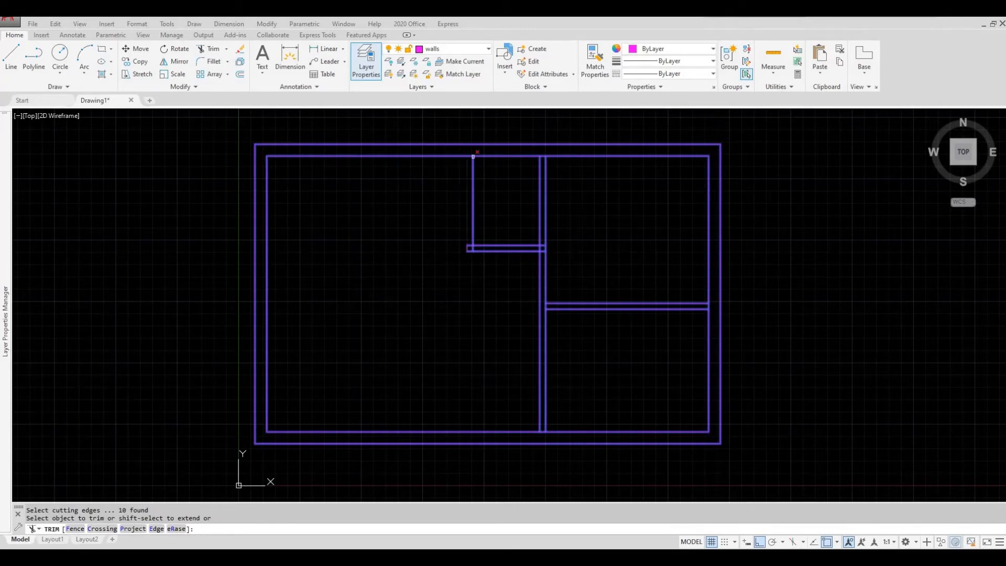
scroll(467, 157, "up", 6)
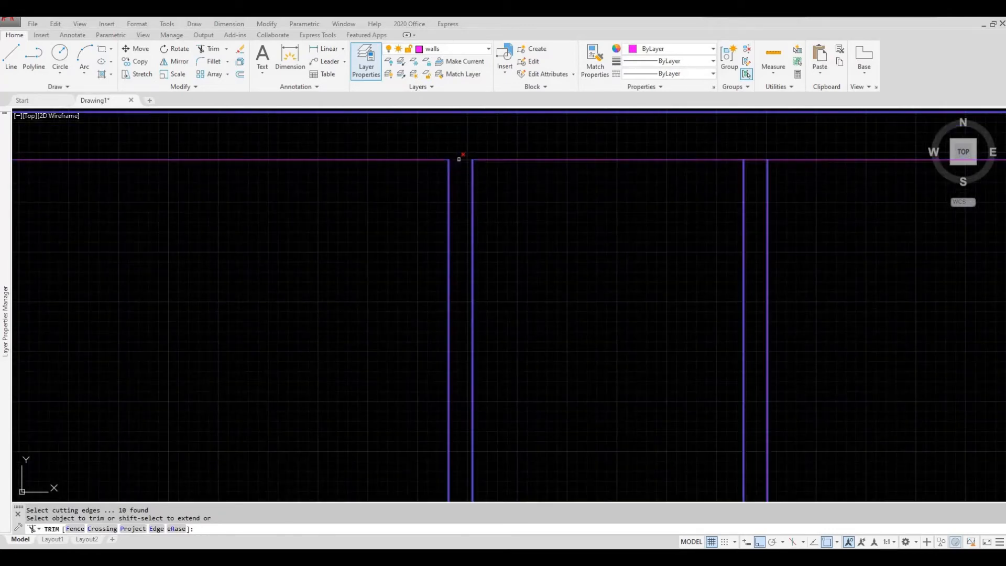
left_click(465, 159)
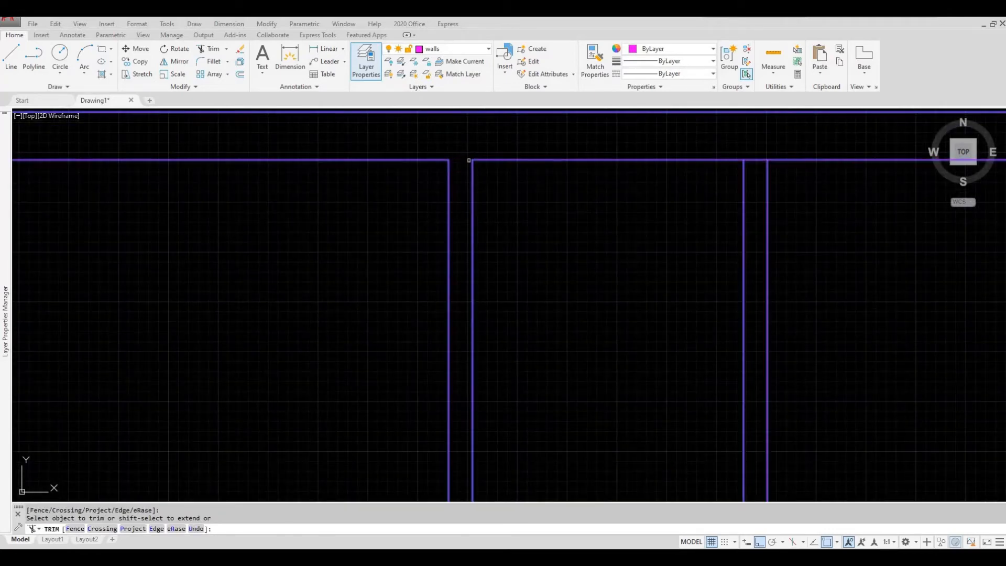
left_click(755, 162)
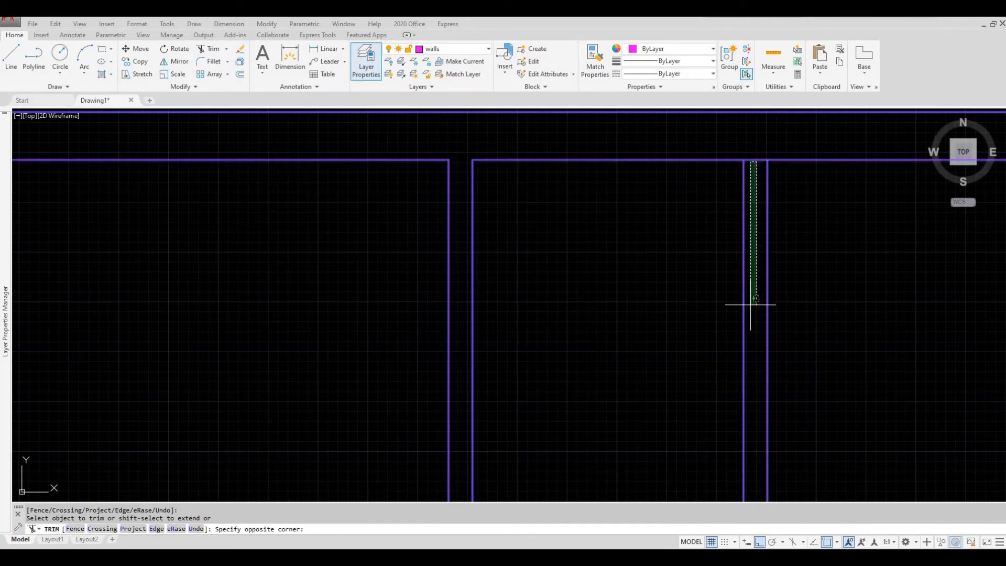
left_click(754, 158)
Step: Trim the overlapping lines at the small room's lower-left corner and where its lower wall crosses the long vertical partition
middle_click_drag(736, 248, 716, 159)
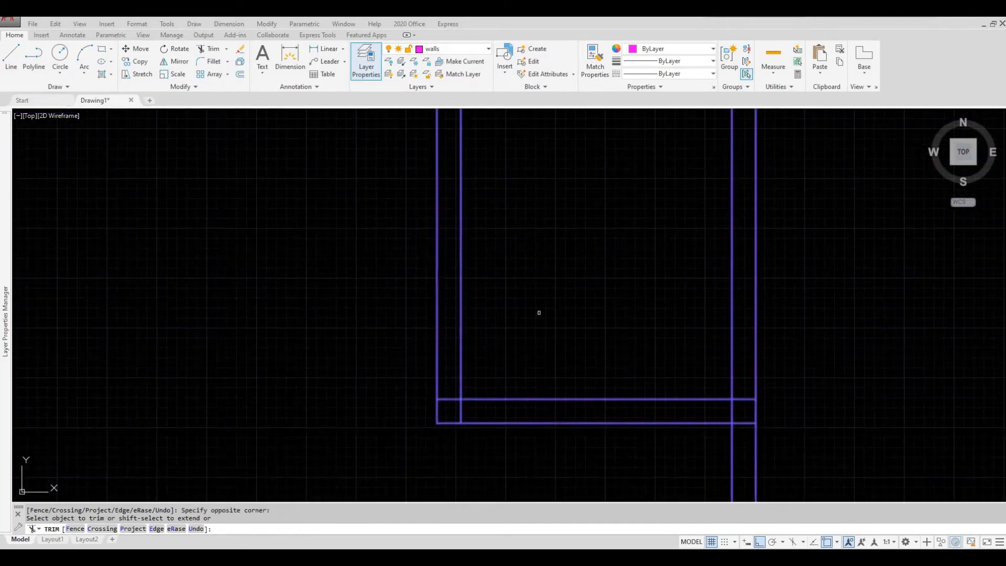
left_click(455, 400)
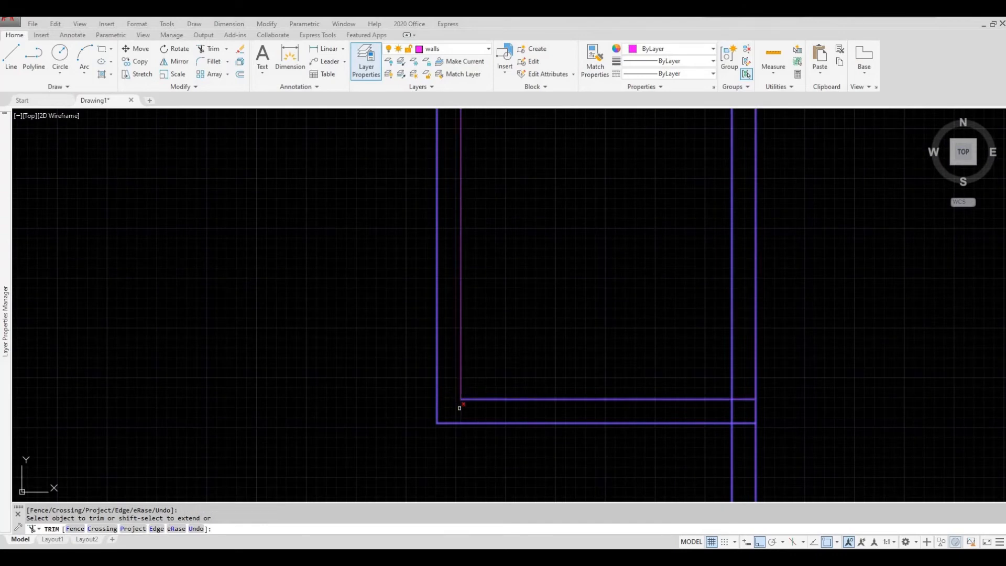
left_click(461, 410)
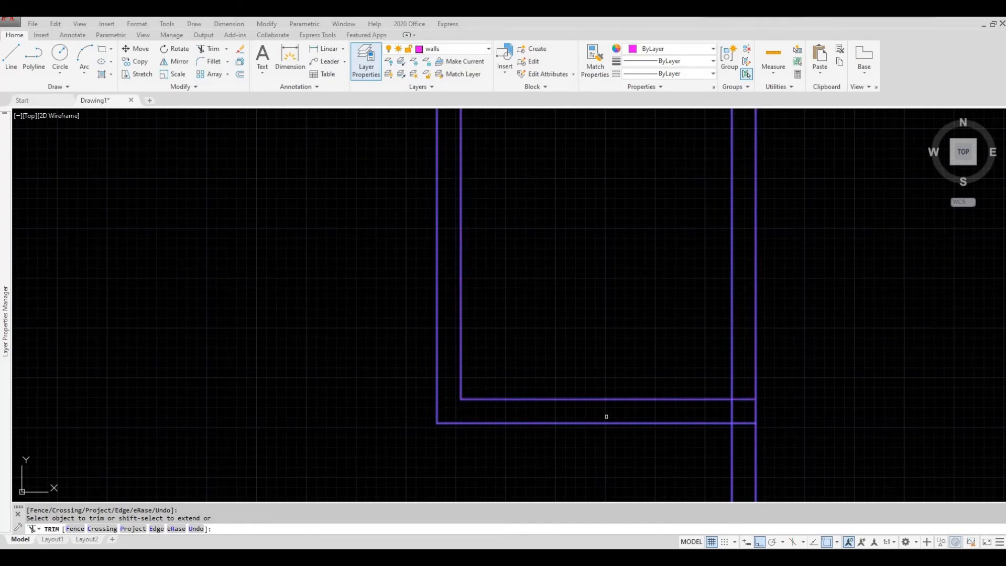
left_click(745, 401)
left_click(742, 423)
Step: Trim the wall lines crossing both ends of the horizontal partition, at the vertical partition and the right inner wall edge
scroll(742, 431, "down", 3)
scroll(639, 317, "up", 2)
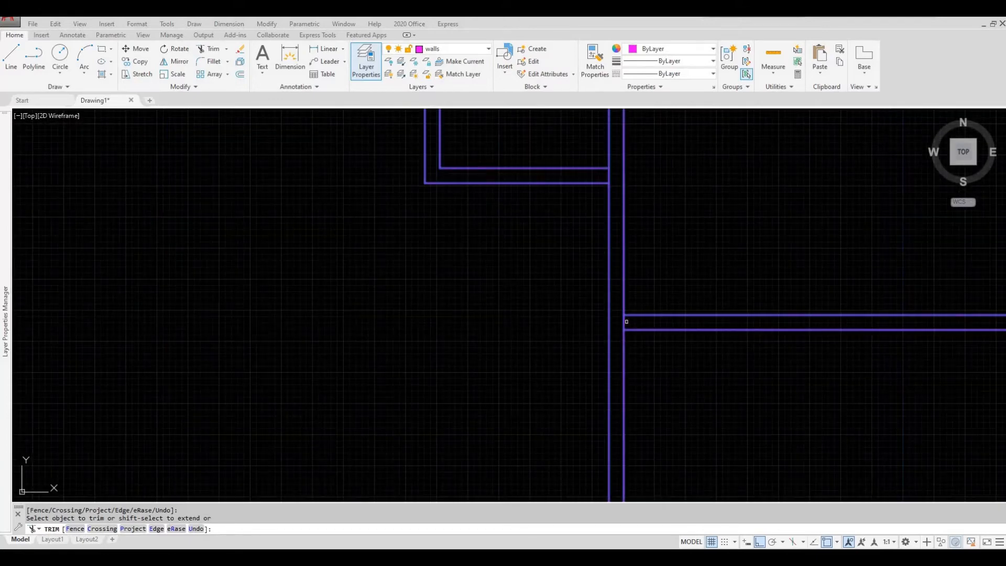
left_click(690, 329)
middle_click_drag(1000, 326, 776, 303)
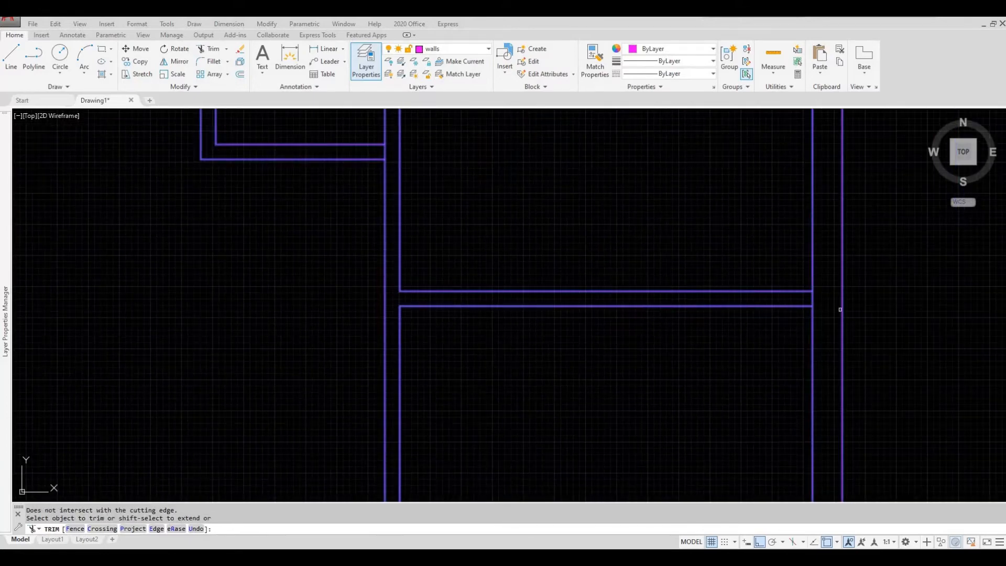
left_click(815, 301)
Step: Trim the lower inner wall edge between the two lines of the long vertical partition and end the Trim command
scroll(815, 301, "down", 2)
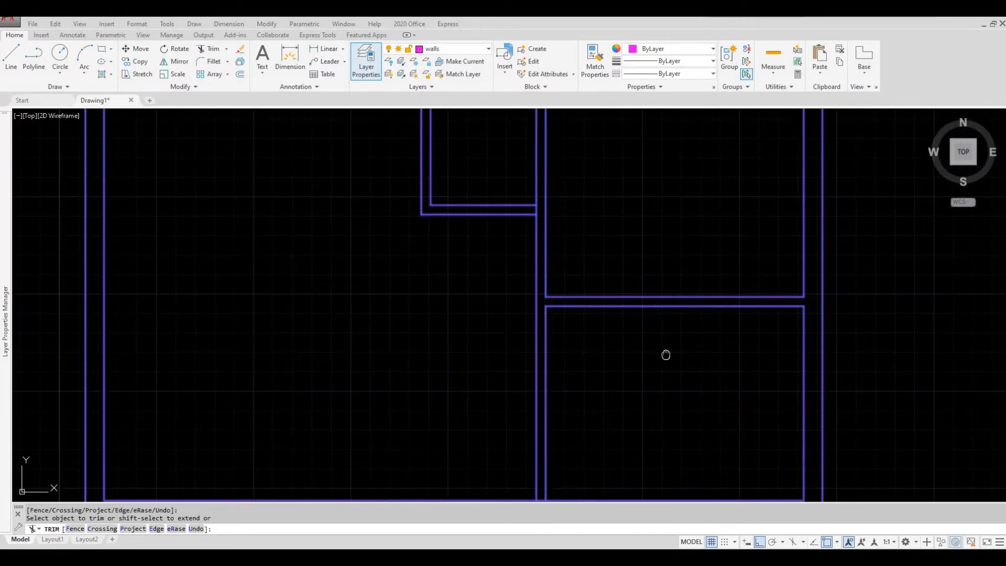
middle_click_drag(572, 470, 577, 350)
scroll(577, 351, "up", 4)
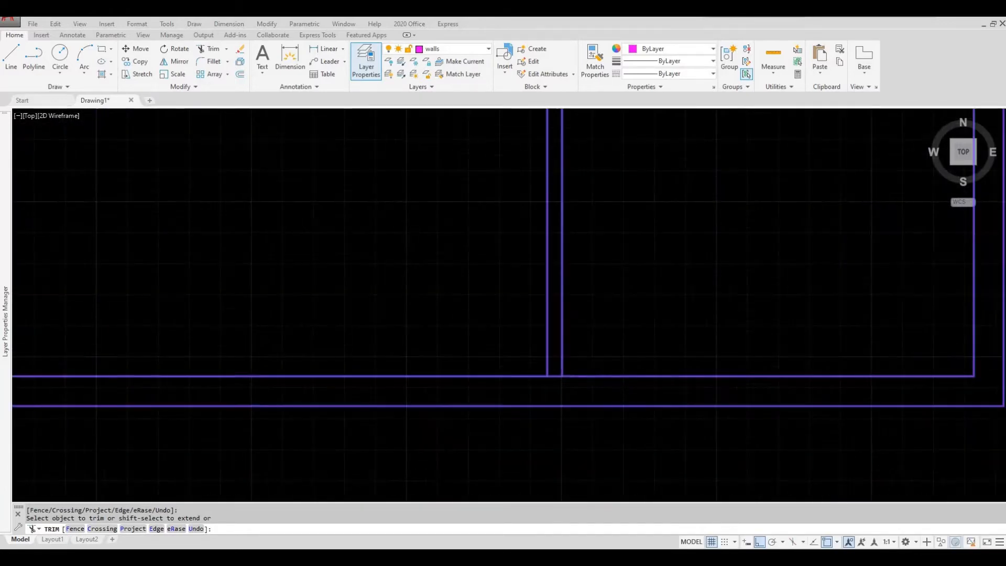
left_click(555, 372)
scroll(555, 372, "down", 5)
middle_click_drag(537, 395, 540, 403)
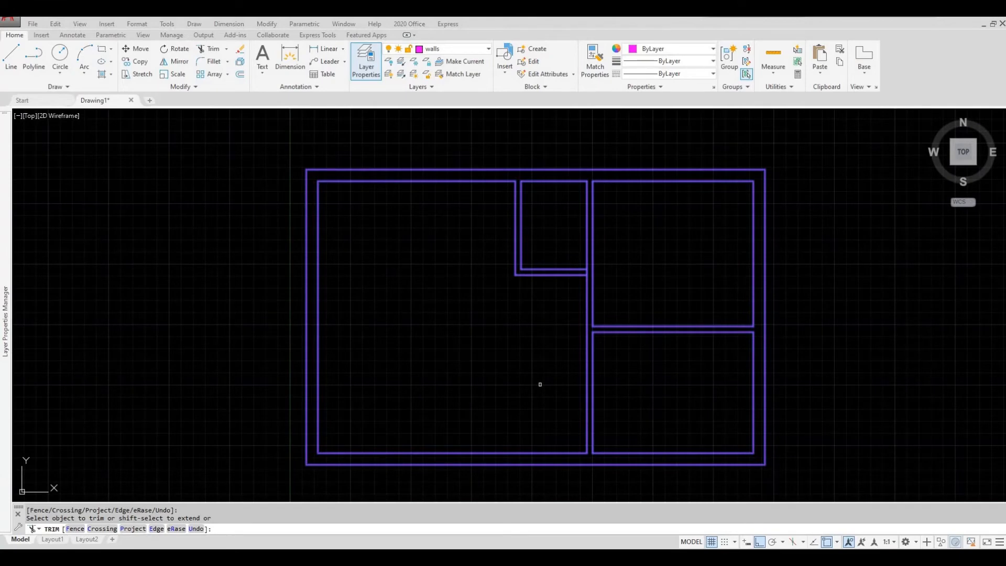
key("Escape")
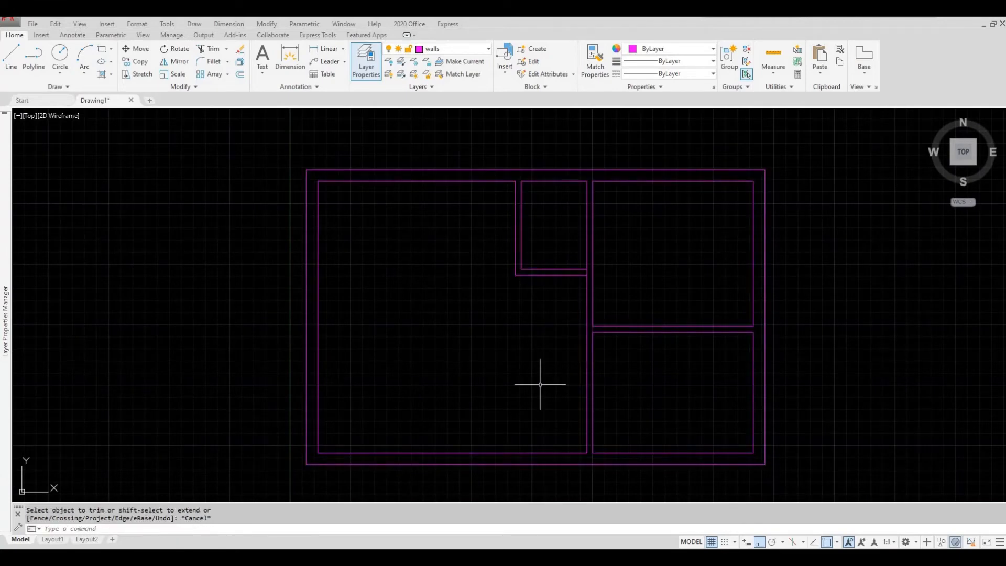
key("Escape")
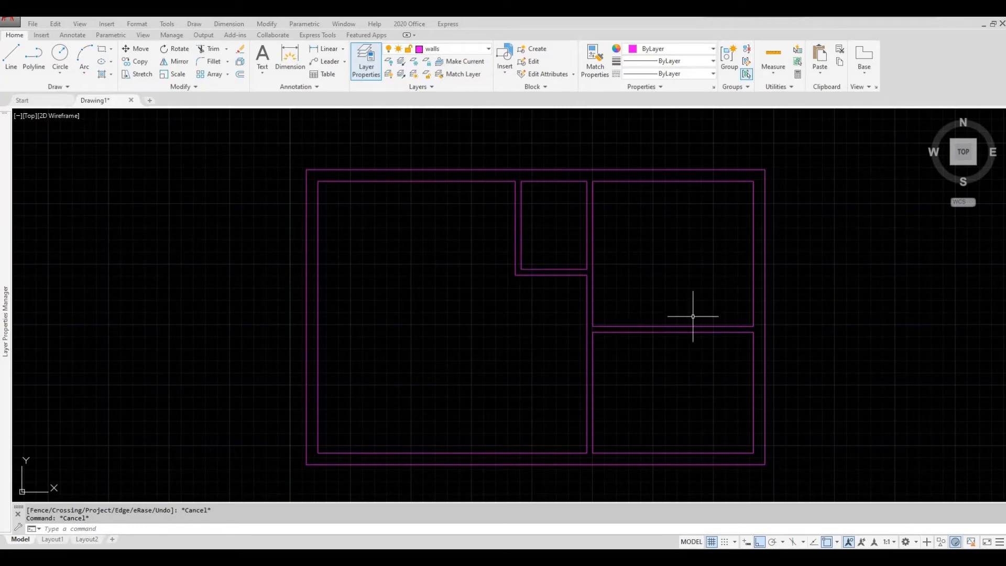
middle_click_drag(804, 332, 609, 331)
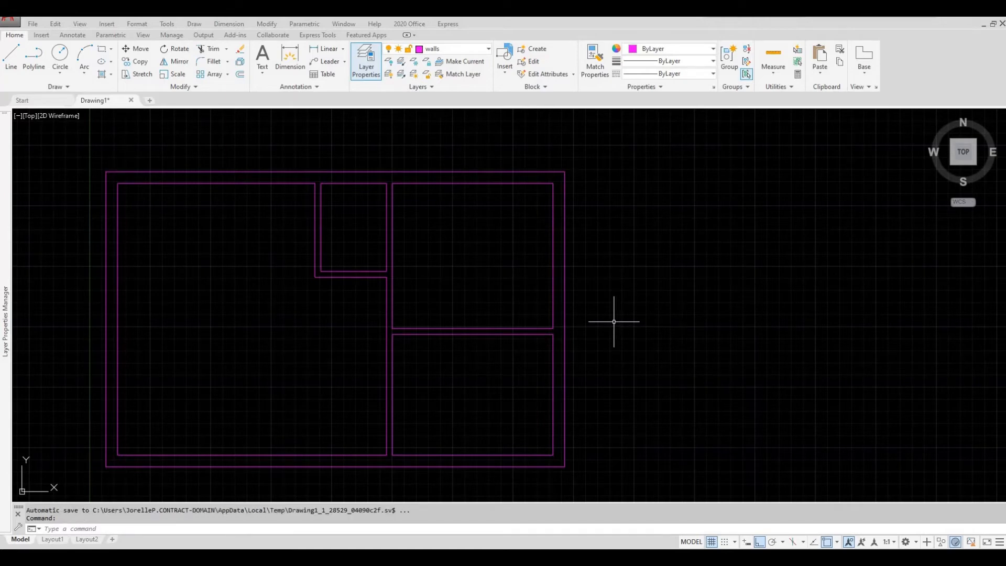
Step: Make the doors layer current and draw a 2" long, 4" wide rectangle as a door jamb outside the plan's right wall
left_click(488, 51)
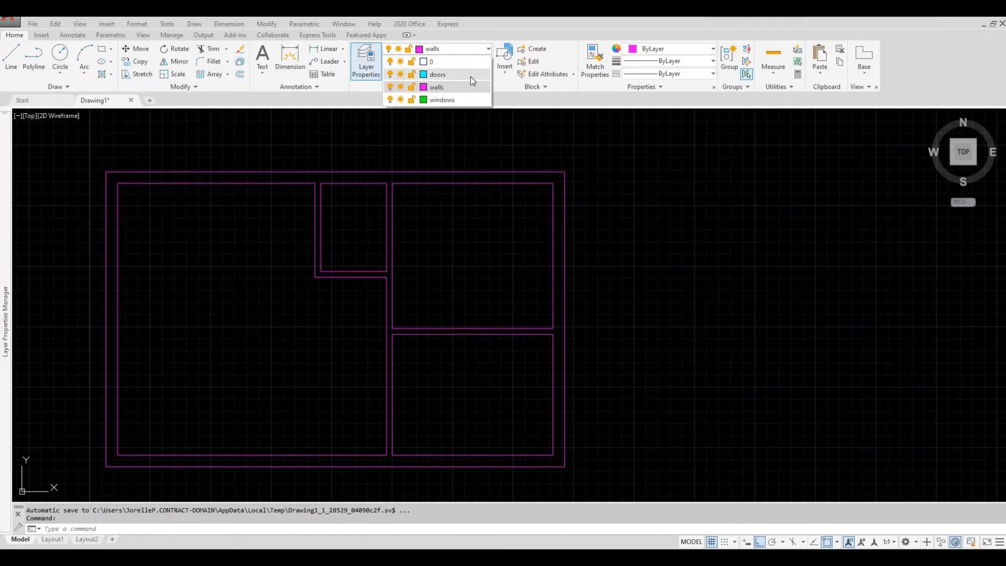
left_click(471, 76)
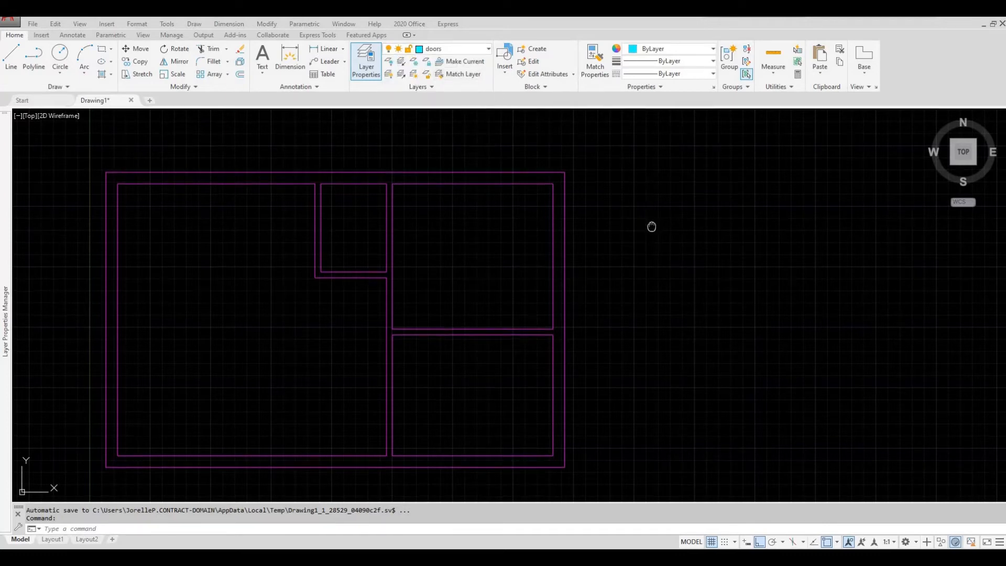
middle_click_drag(651, 227, 579, 203)
scroll(624, 214, "up", 2)
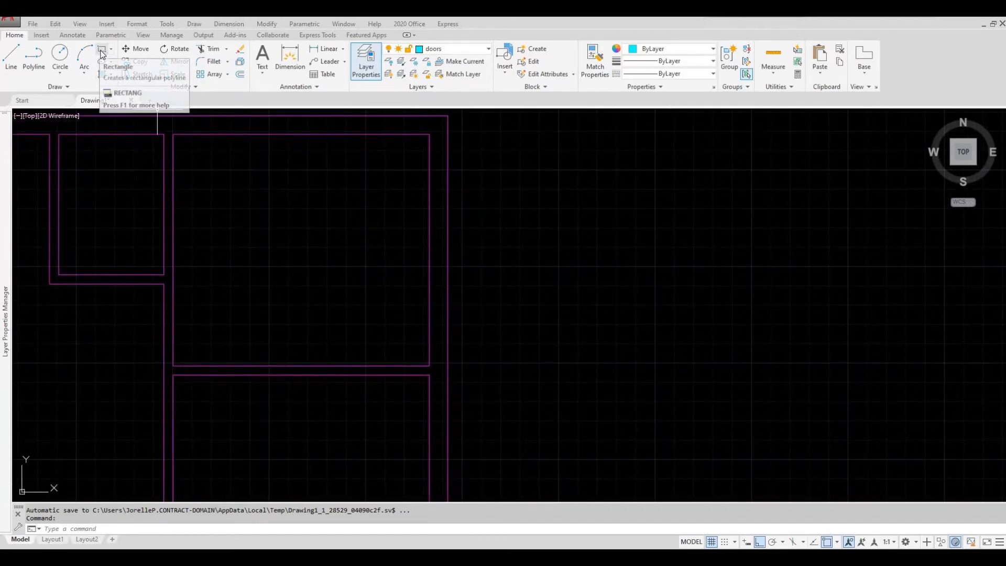
left_click(103, 53)
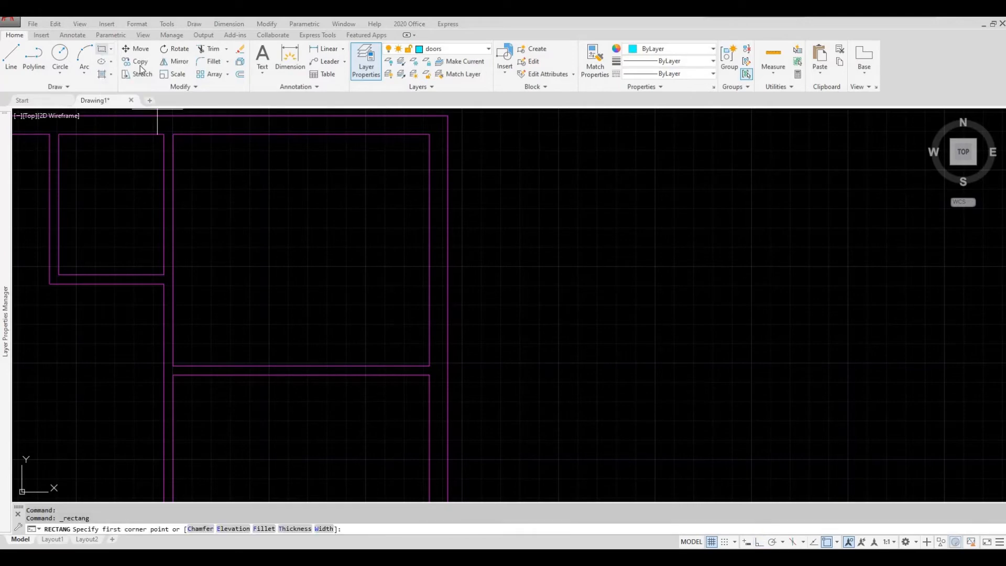
left_click(531, 237)
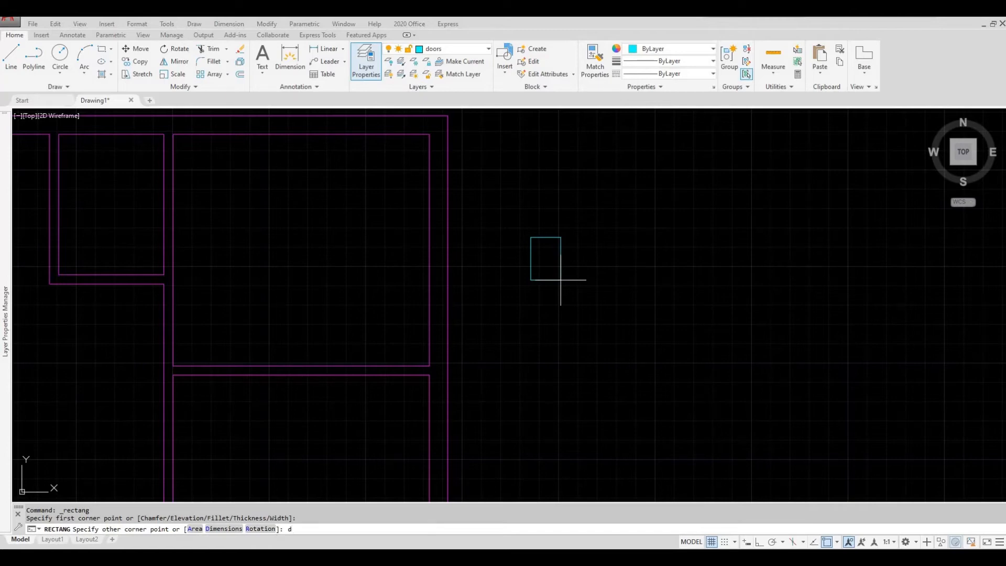
key("Return")
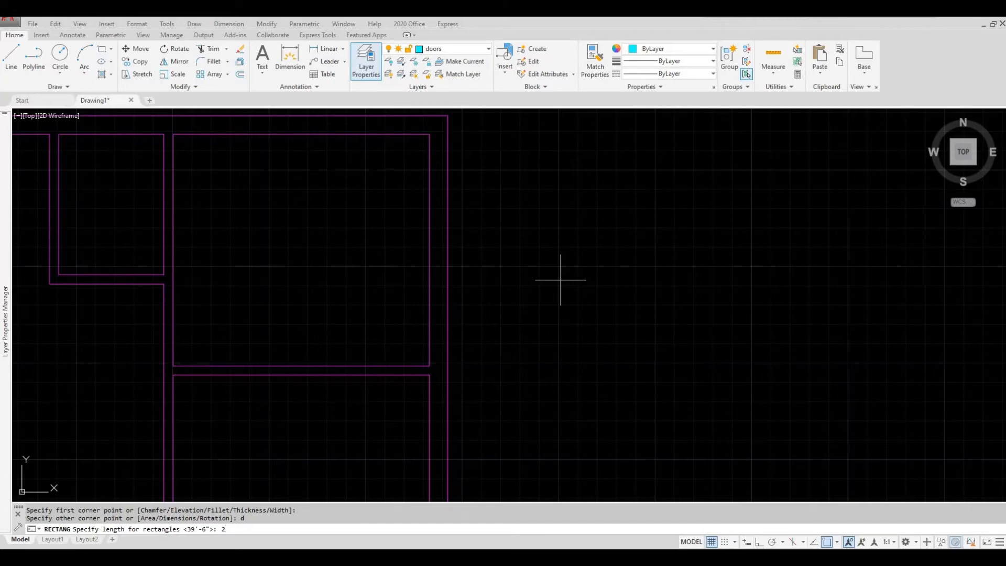
key("Return")
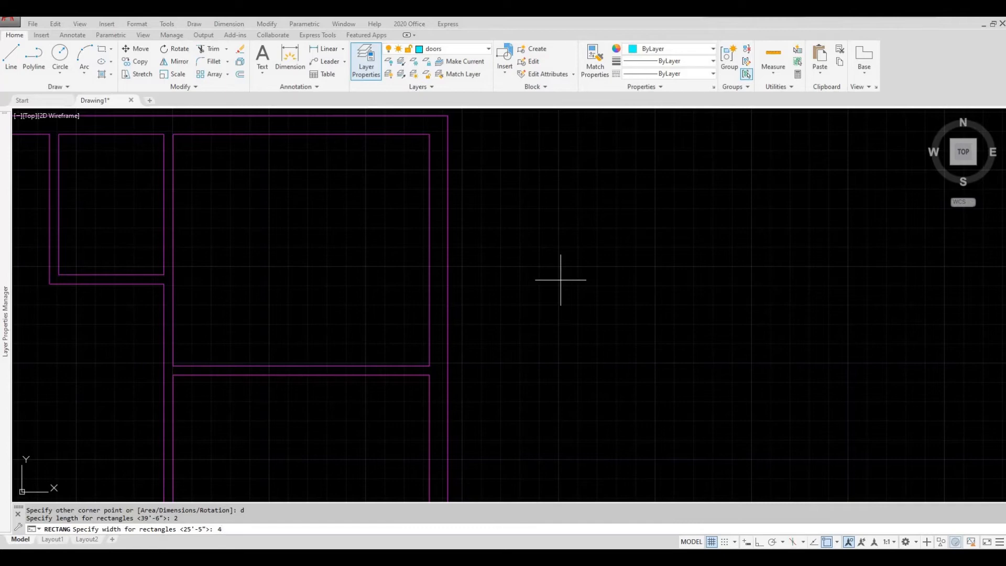
key("Return")
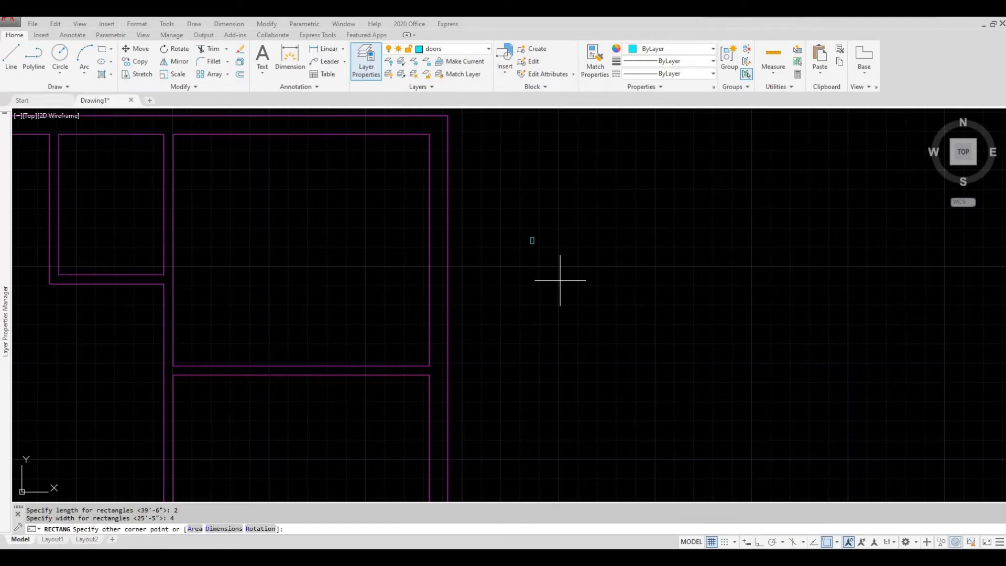
left_click(560, 281)
Step: Copy the jamb rectangle 34" horizontally to the right from its lower-left corner and end the Copy command
scroll(535, 236, "up", 8)
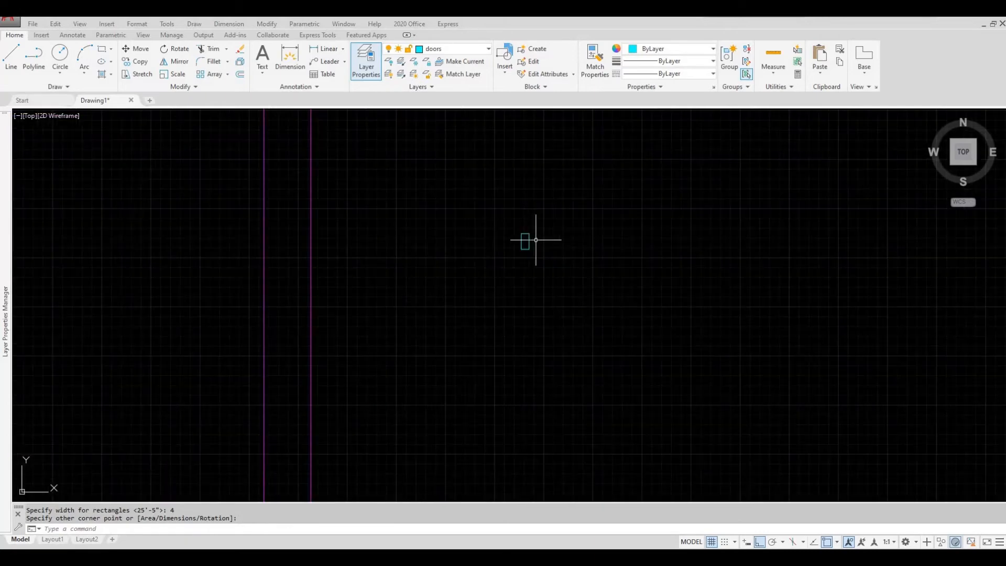
mouse_move(517, 258)
middle_mouse_down()
mouse_move(511, 269)
mouse_move(527, 274)
mouse_move(503, 269)
middle_mouse_up()
key("Escape")
left_click(514, 275)
left_click(445, 222)
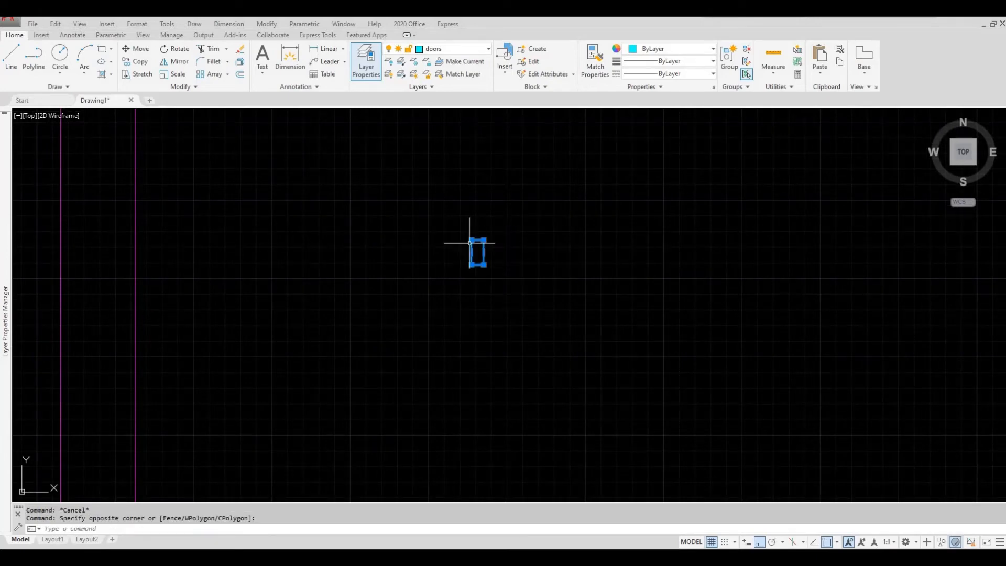
left_click(139, 63)
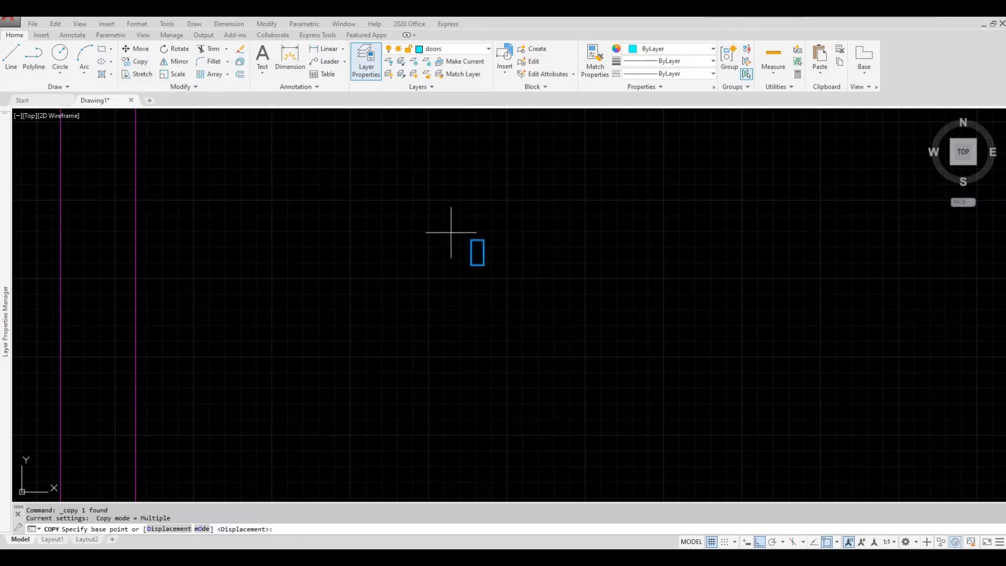
left_click(468, 267)
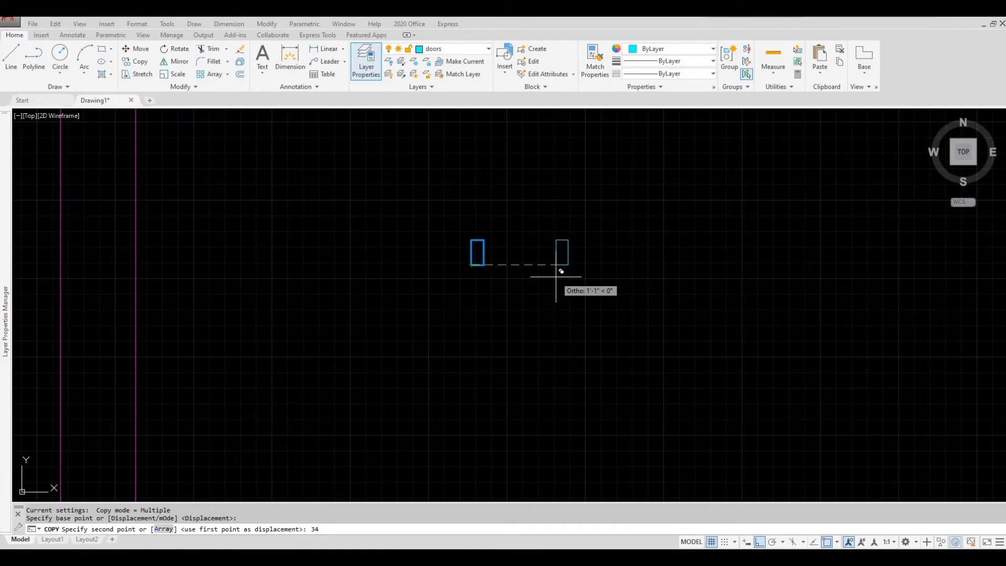
key("Return")
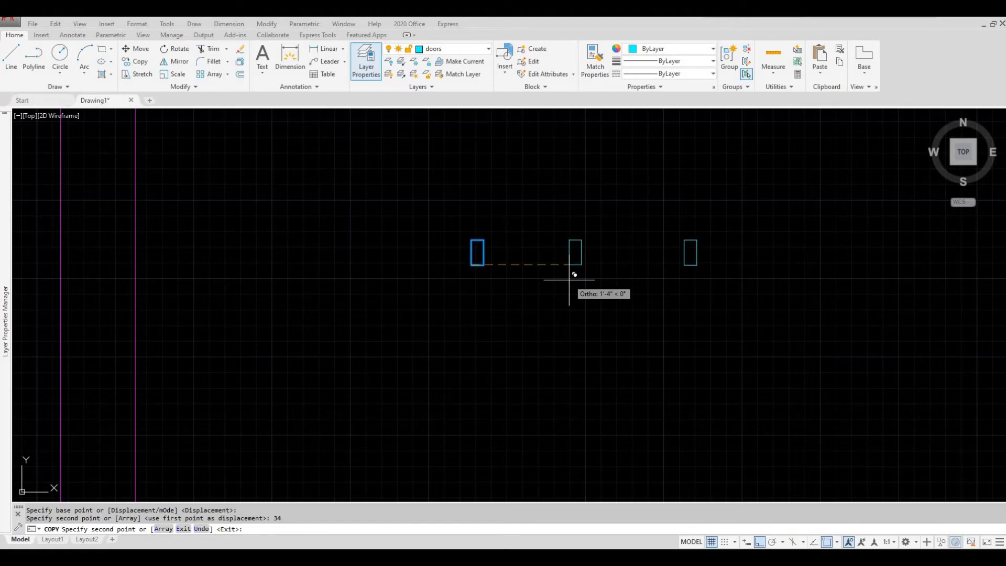
key("Escape")
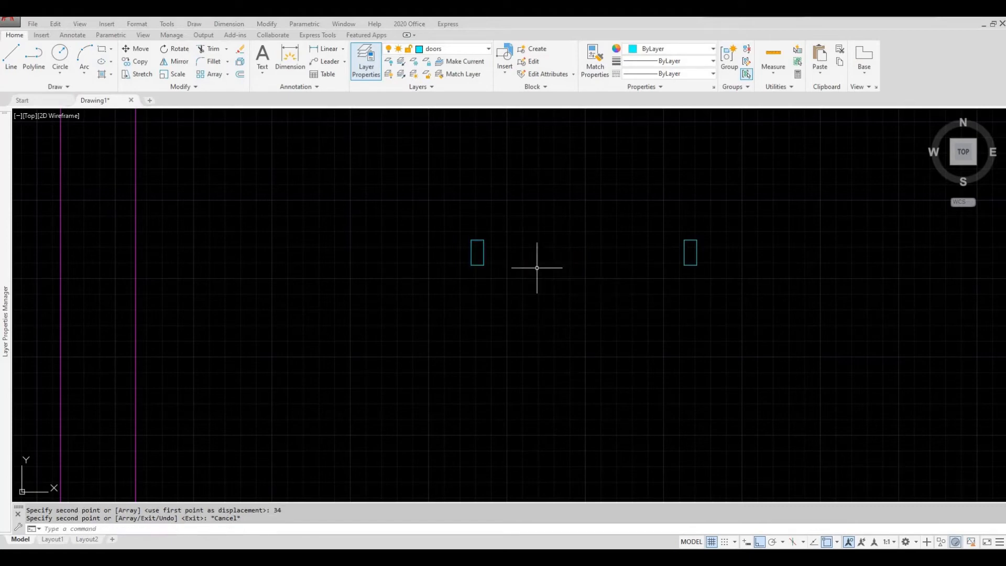
Step: Check the overall width between the outer edges of the two jambs with a temporary linear dimension, without placing it
left_click(326, 49)
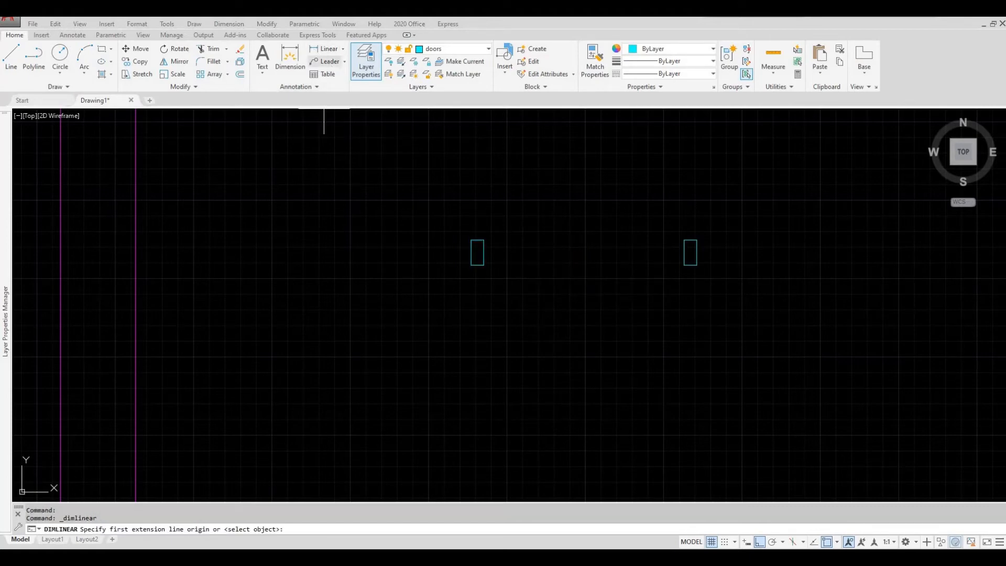
left_click(471, 264)
left_click(697, 265)
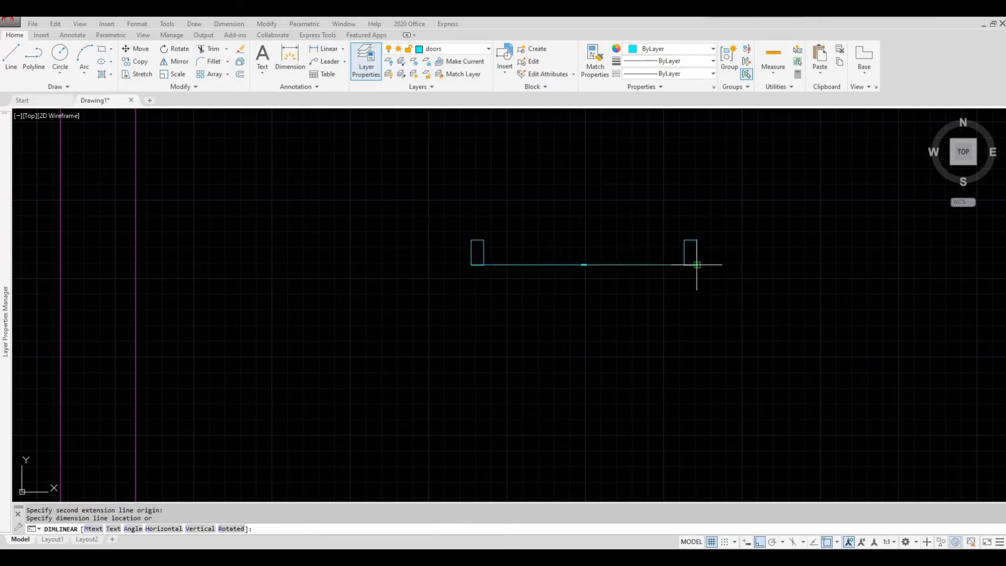
scroll(597, 294, "up", 6)
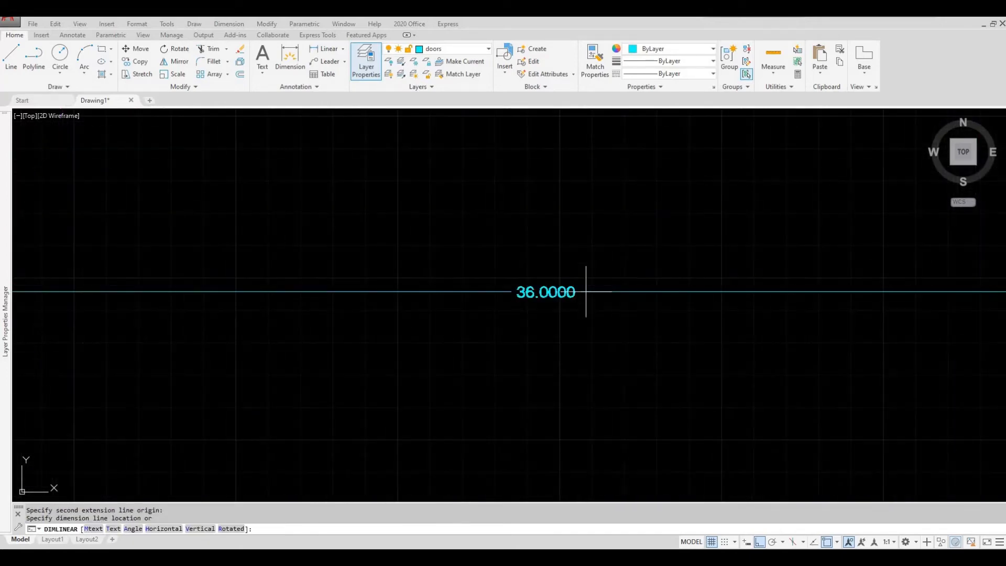
scroll(585, 291, "down", 5)
scroll(586, 291, "up", 5)
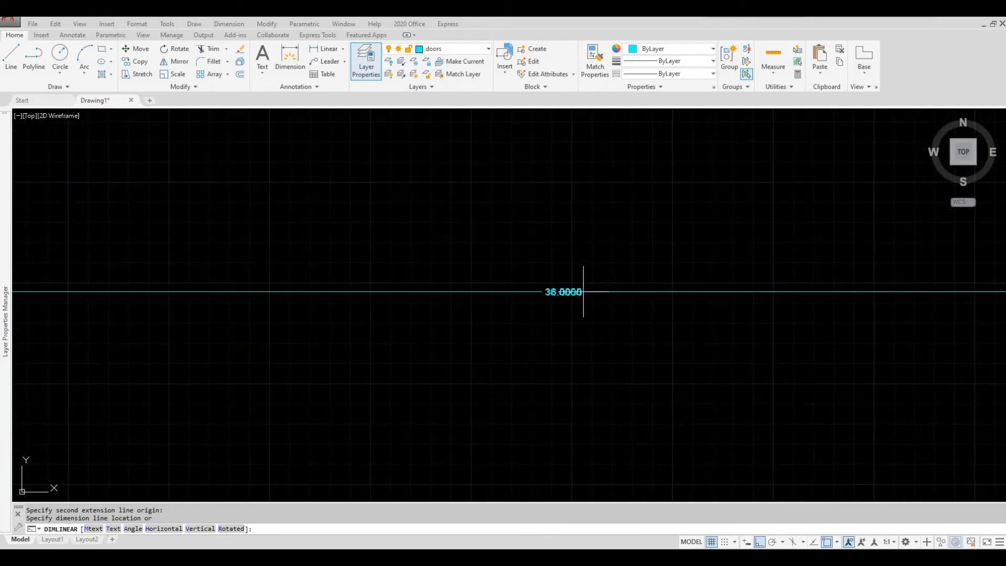
scroll(566, 287, "down", 5)
key("Escape")
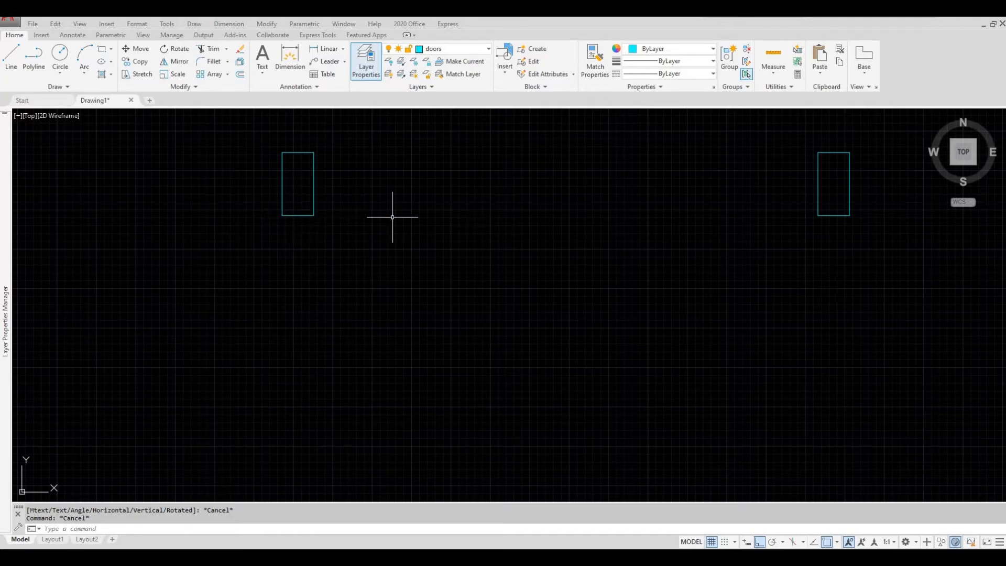
Step: Draw the door leaf as a rectangle 1" long and 34" wide, rising from the midpoint of the left jamb's inner edge
scroll(707, 225, "down", 4)
middle_click_drag(707, 225, 666, 265)
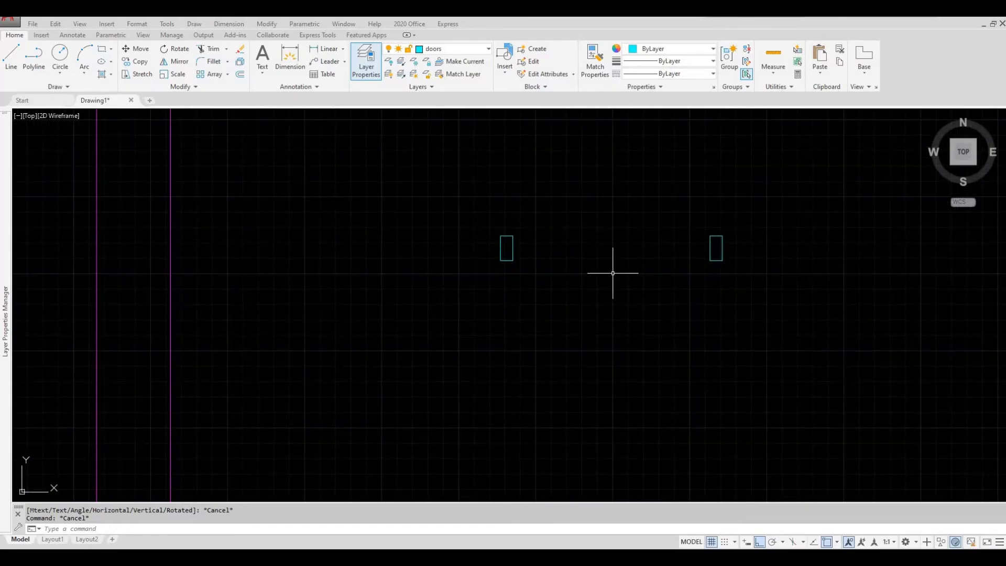
left_click(102, 51)
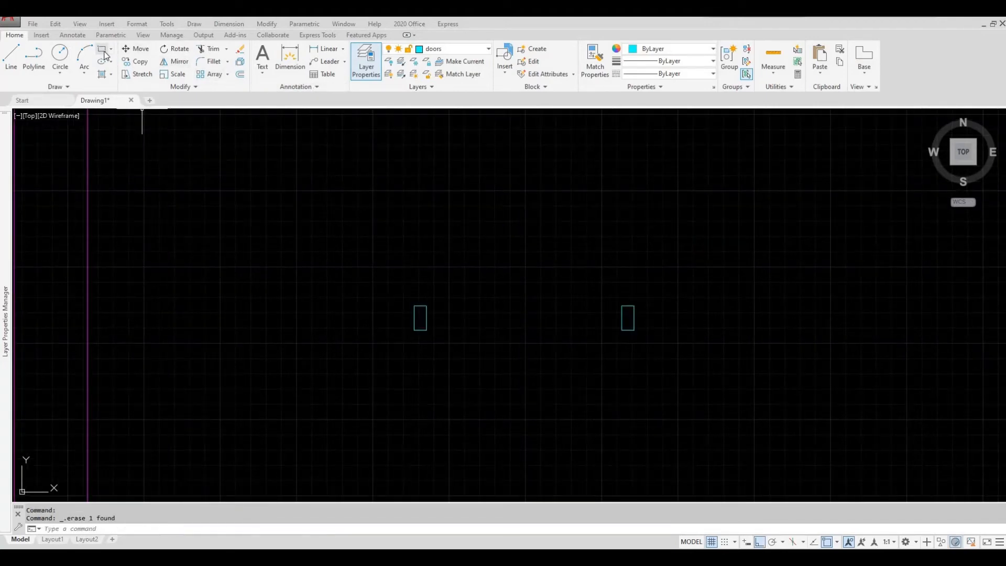
left_click(104, 53)
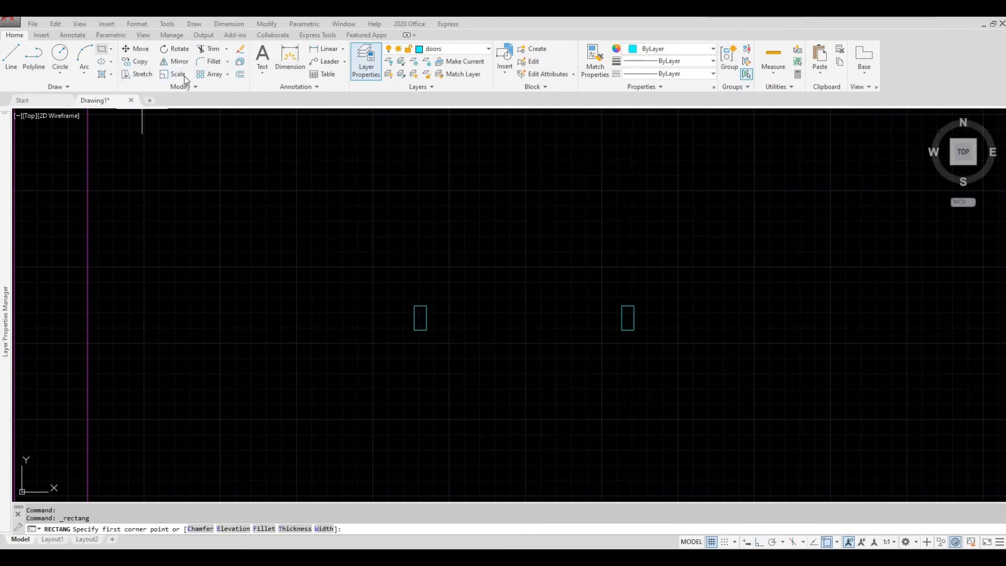
left_click(426, 317)
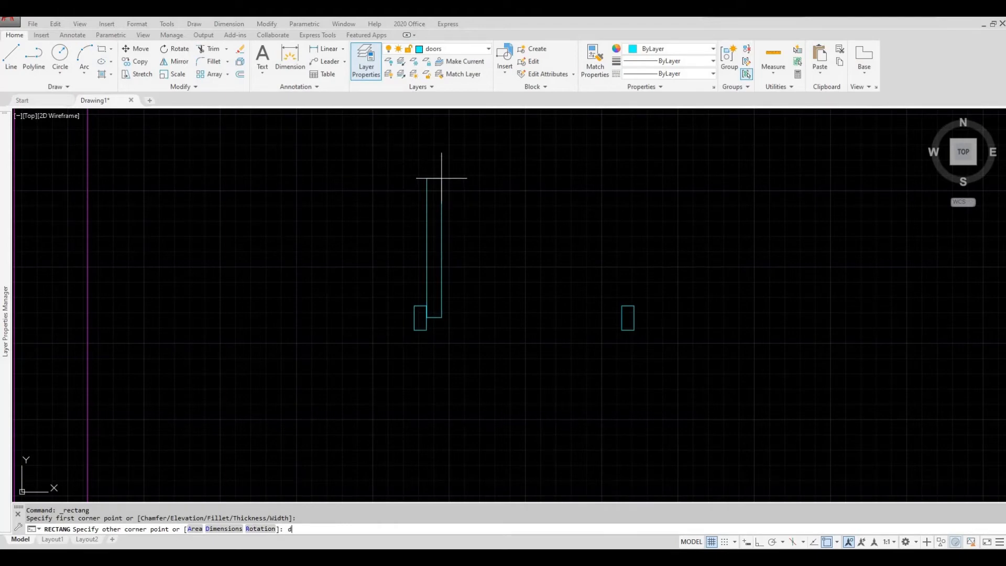
key("Return")
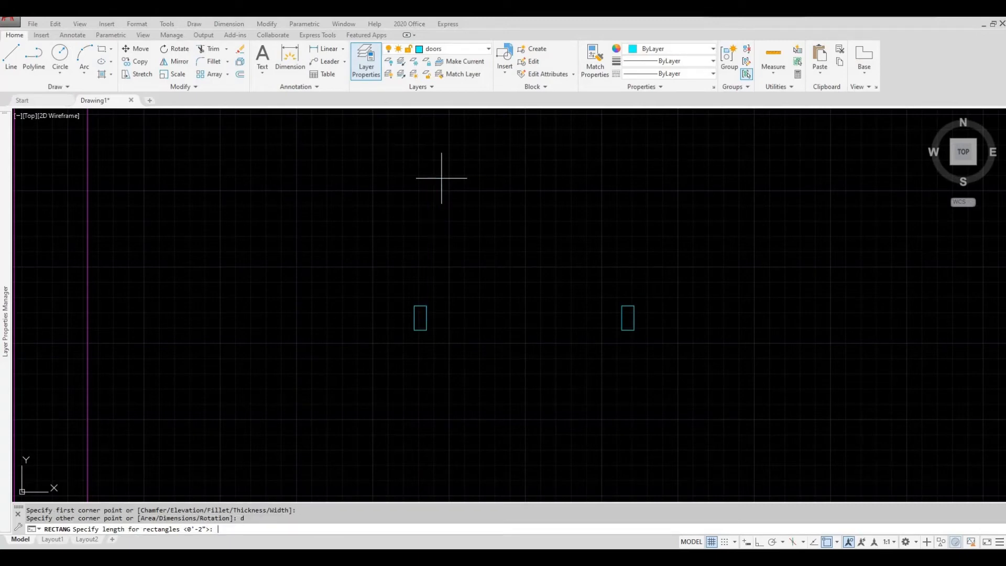
type("1")
key("Return")
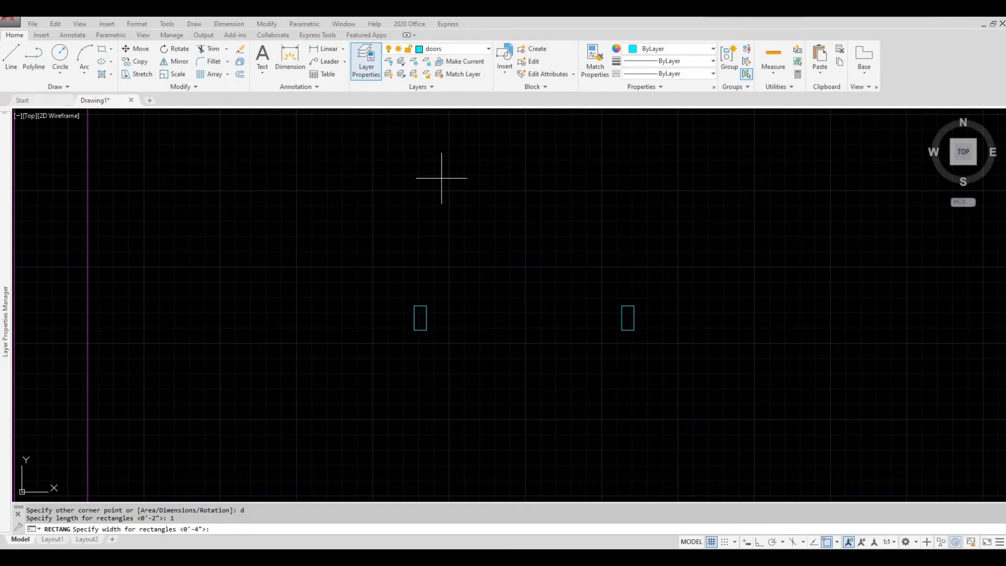
key("Return")
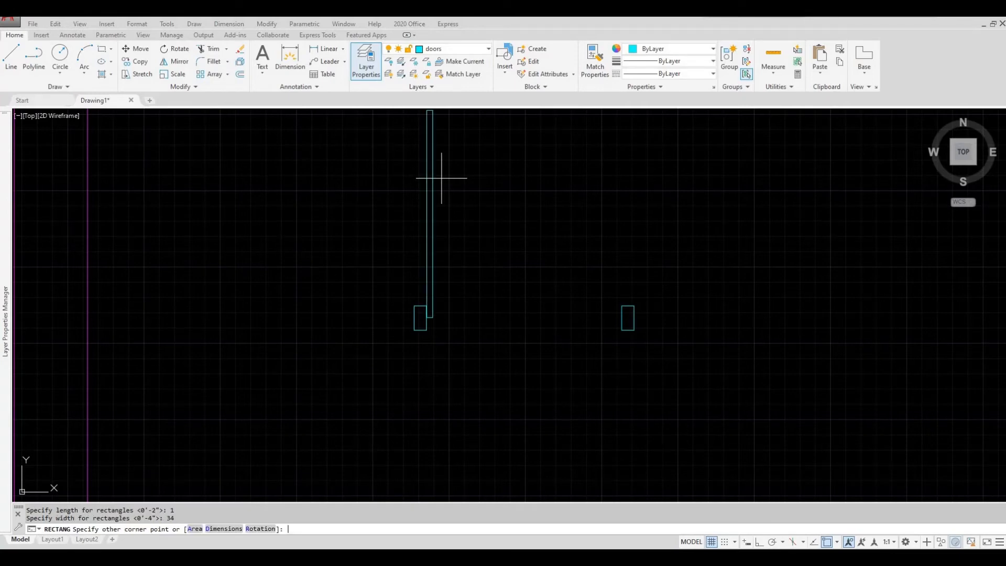
left_click(475, 170)
Step: Draw a circle centred on the door leaf's lower-right corner, with its radius reaching the midpoint of the right jamb's inner edge
middle_click_drag(539, 192, 521, 215)
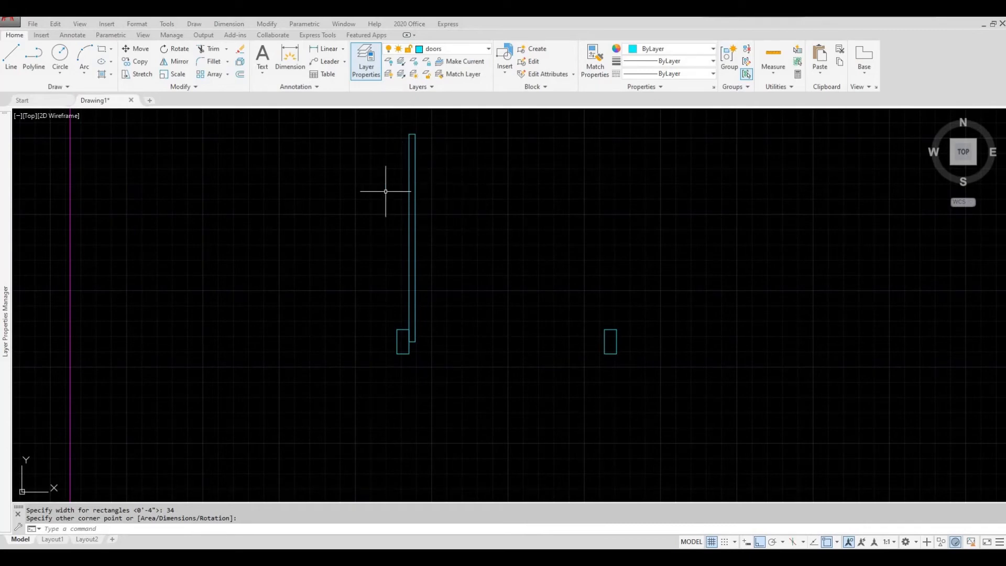
left_click(60, 52)
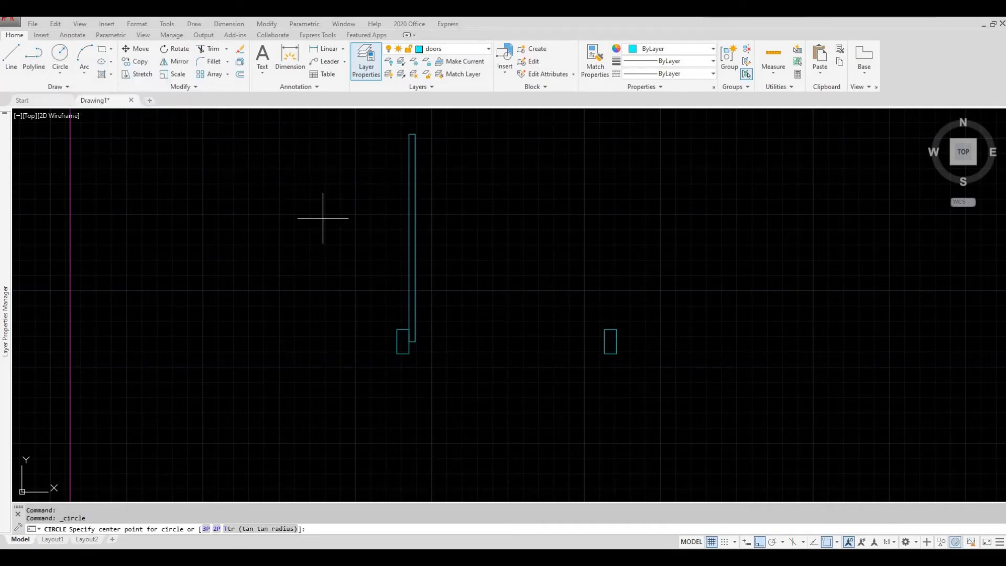
left_click(415, 342)
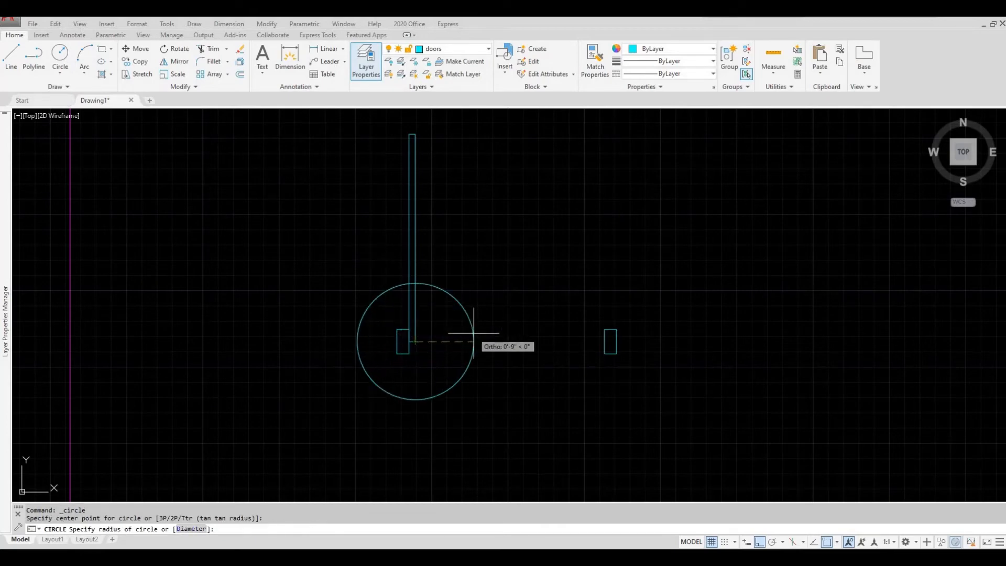
left_click(604, 342)
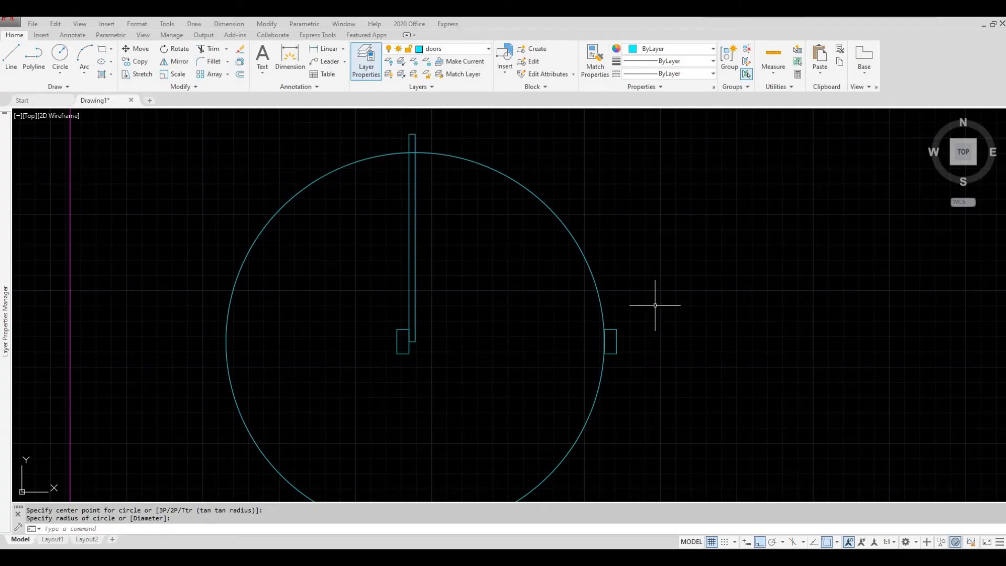
Step: Draw a horizontal line from the door leaf's lower-right corner to the midpoint of the right jamb's inner edge
left_click(12, 57)
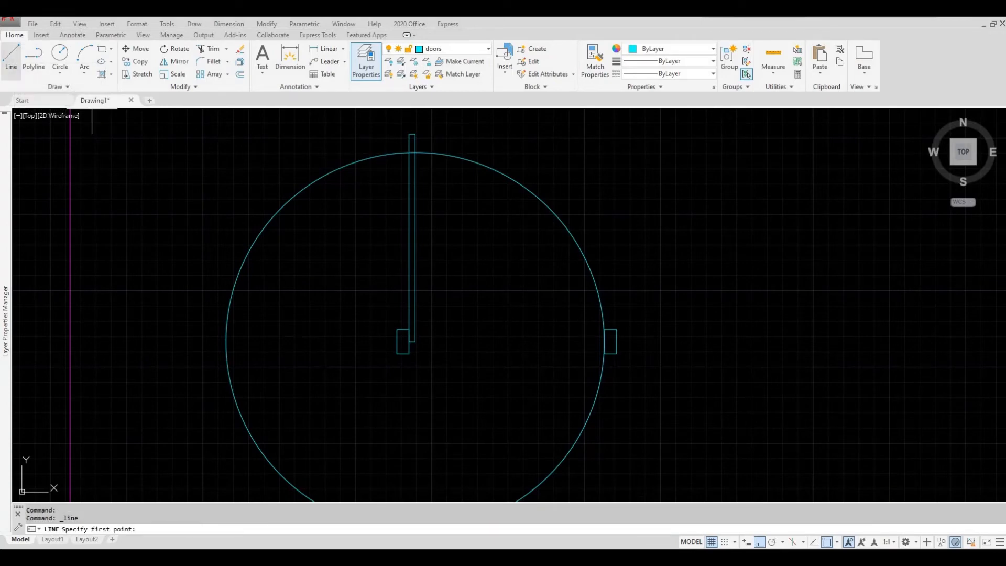
left_click(414, 341)
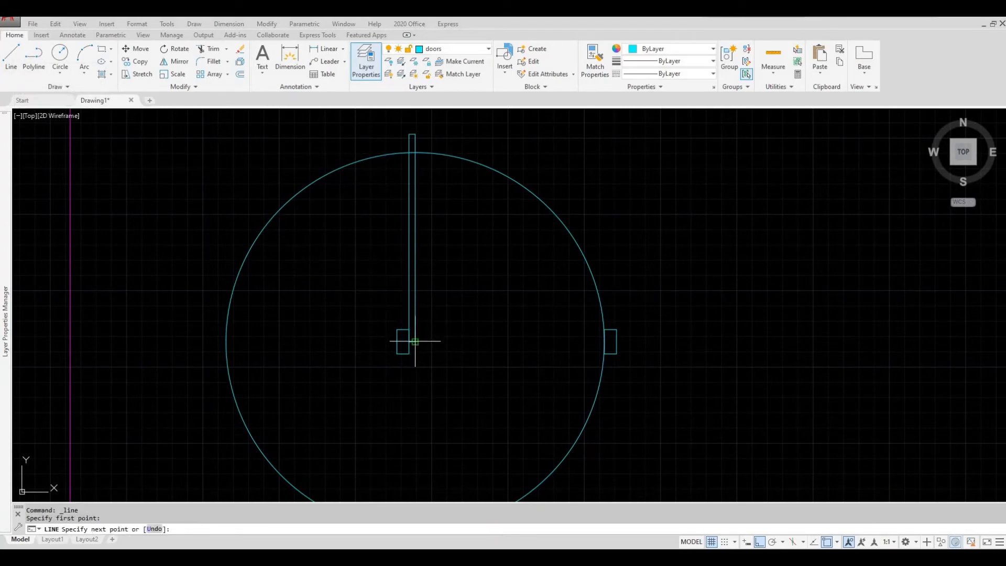
left_click(605, 344)
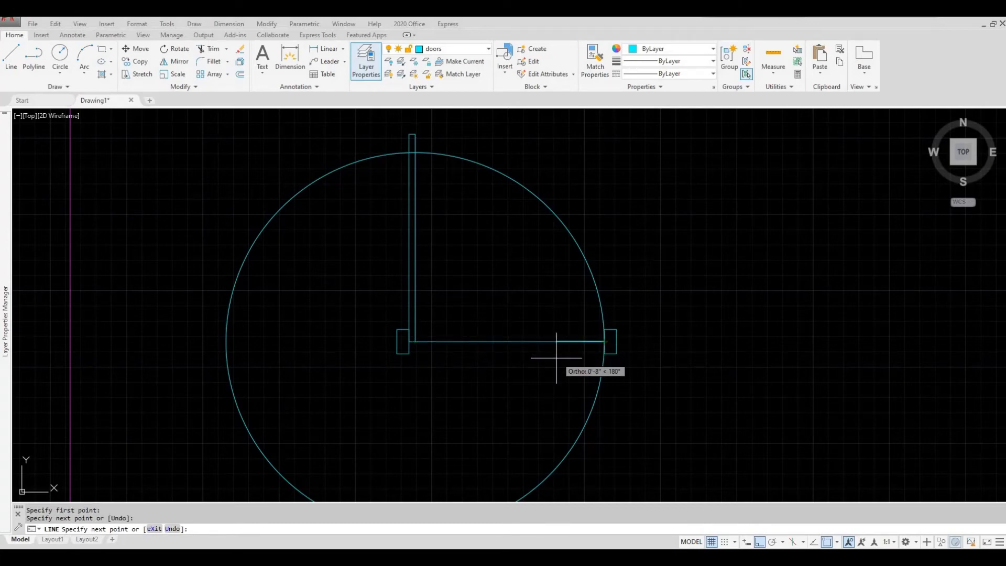
key("Escape")
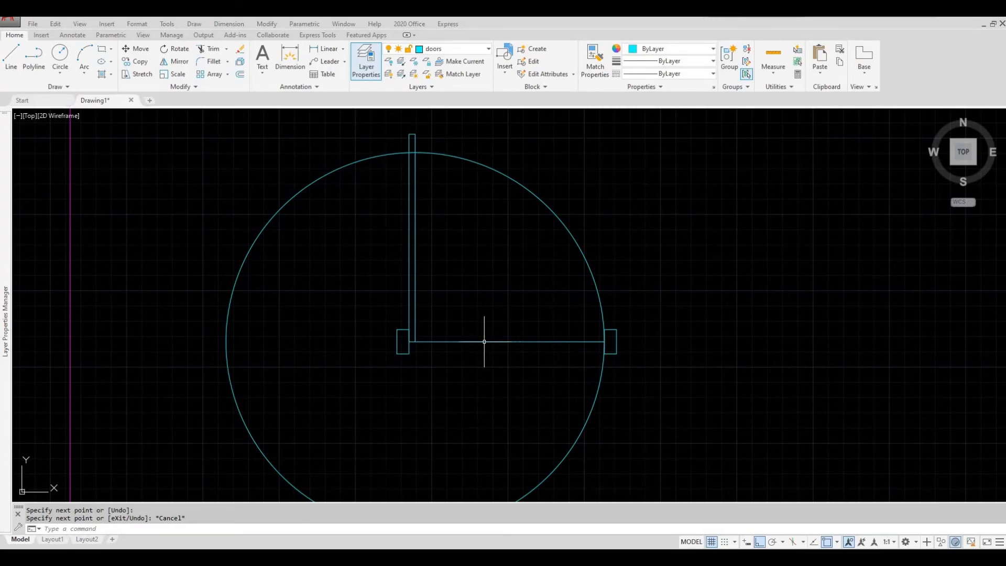
middle_click_drag(498, 358, 504, 346)
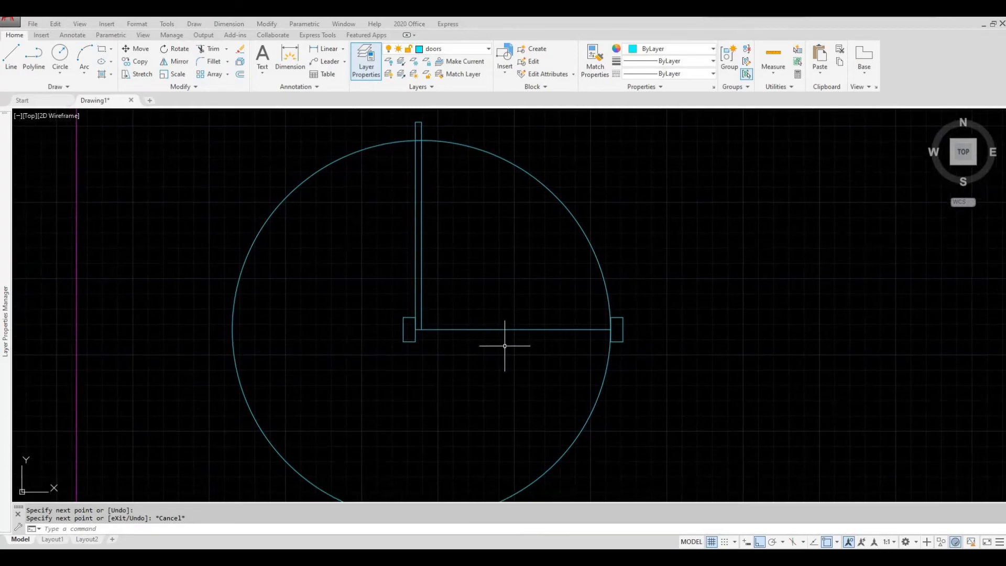
Step: Trim the swing circle to a quarter arc between the door leaf and the right jamb, using all door objects as cutting edges
scroll(505, 346, "down", 2)
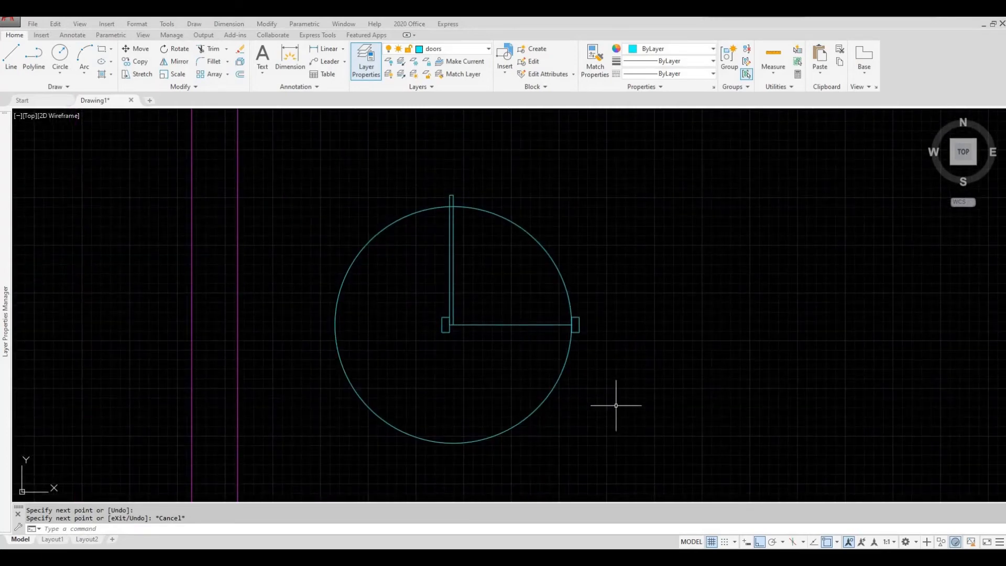
left_click(673, 455)
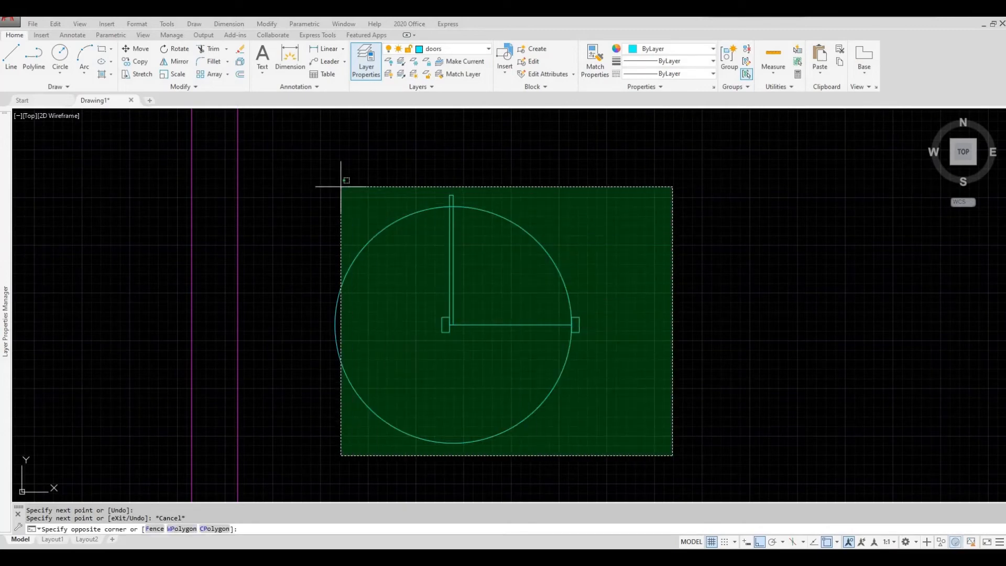
left_click(310, 182)
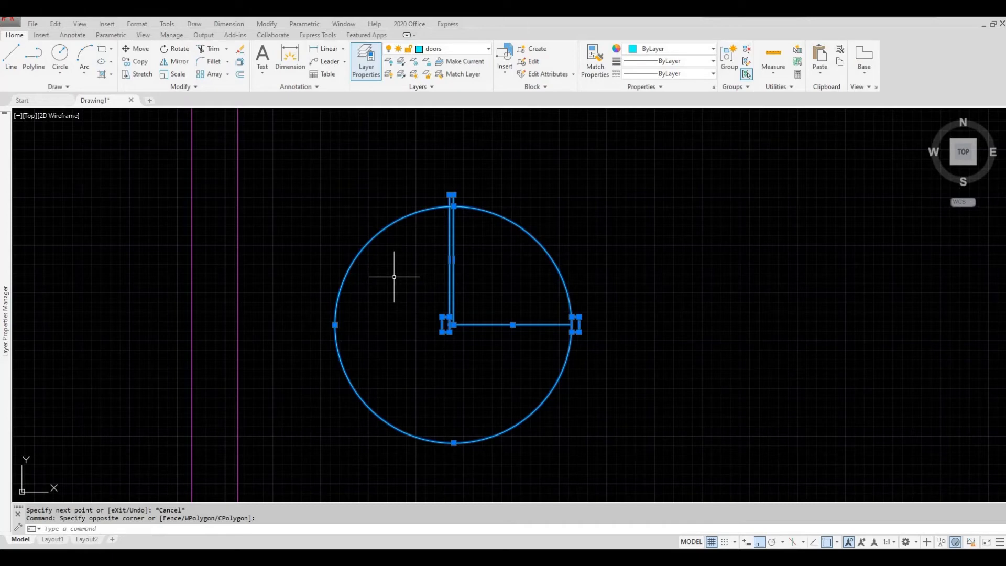
type("TR")
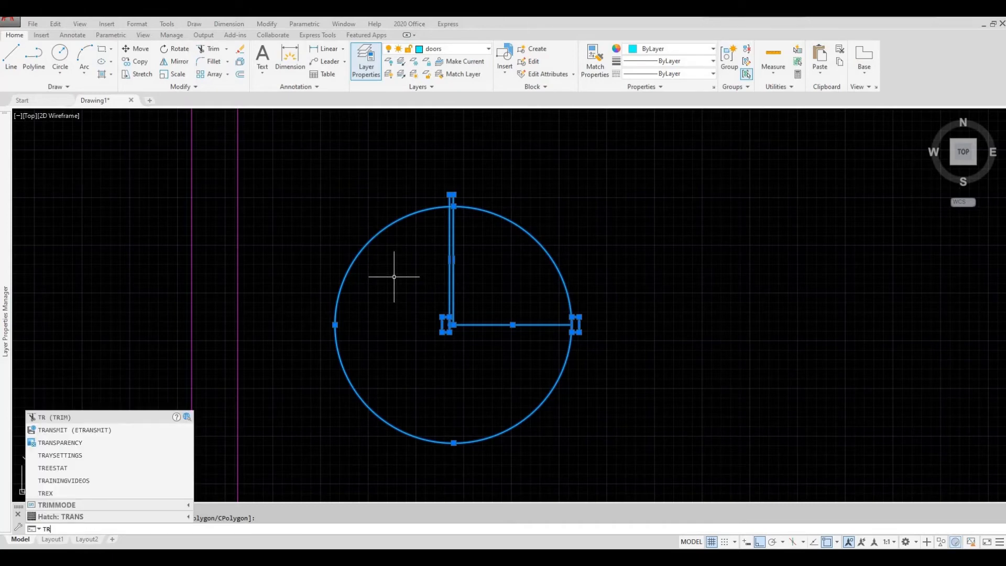
key("Return")
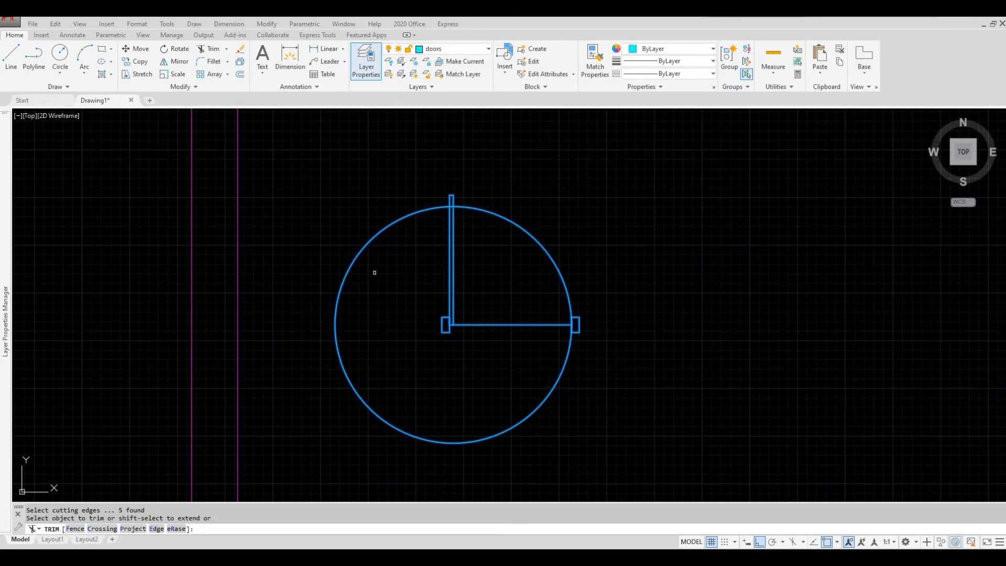
left_click(375, 272)
left_click(327, 250)
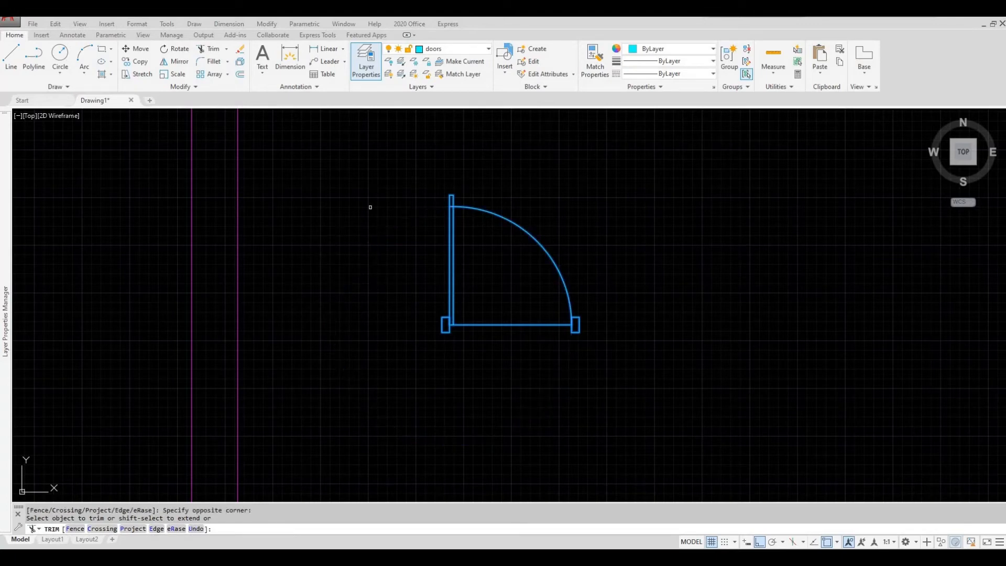
Step: Trim the door leaf's two long sides where they extend above the swing arc
scroll(464, 199, "up", 5)
left_click(455, 212)
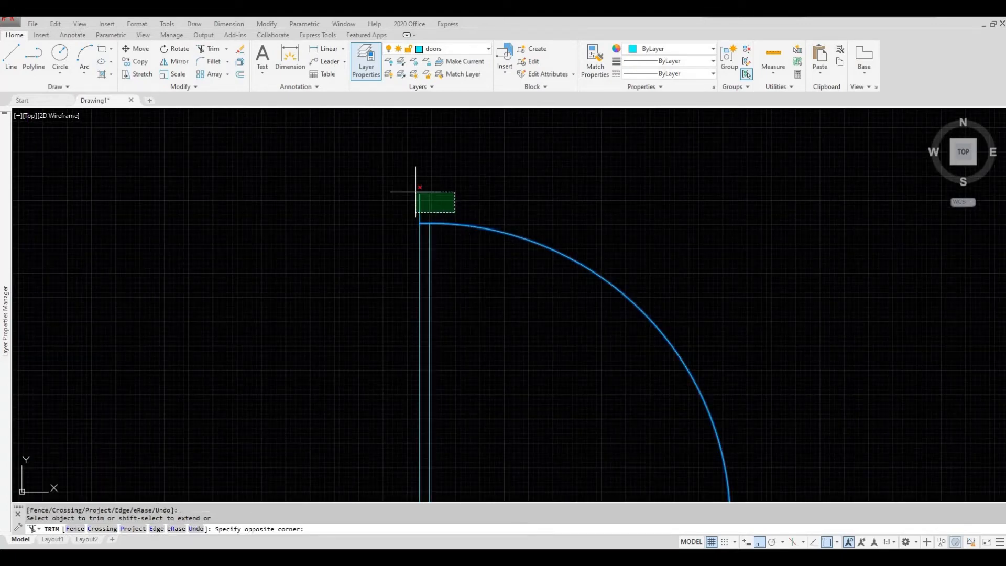
left_click(377, 181)
scroll(374, 181, "down", 2)
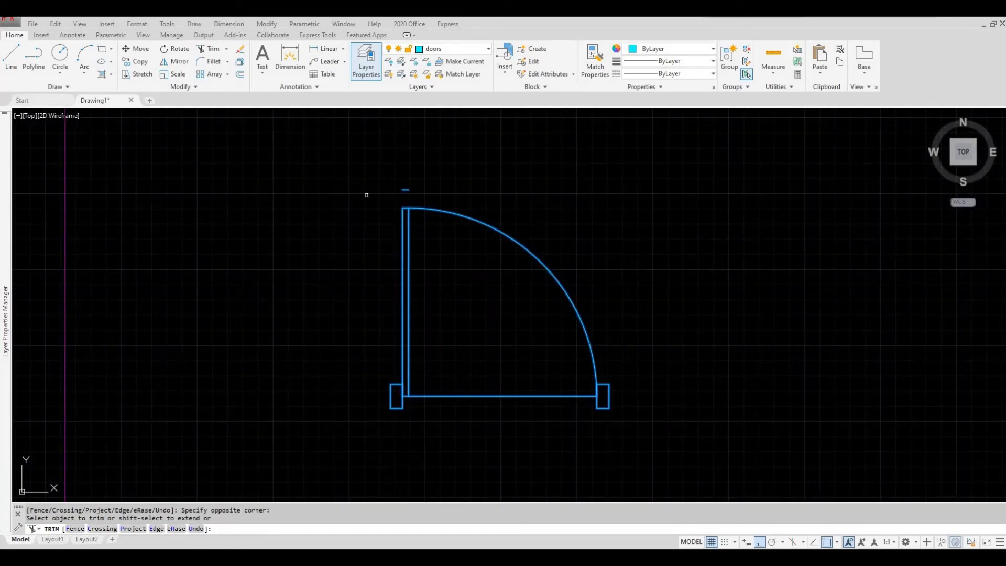
key("Escape")
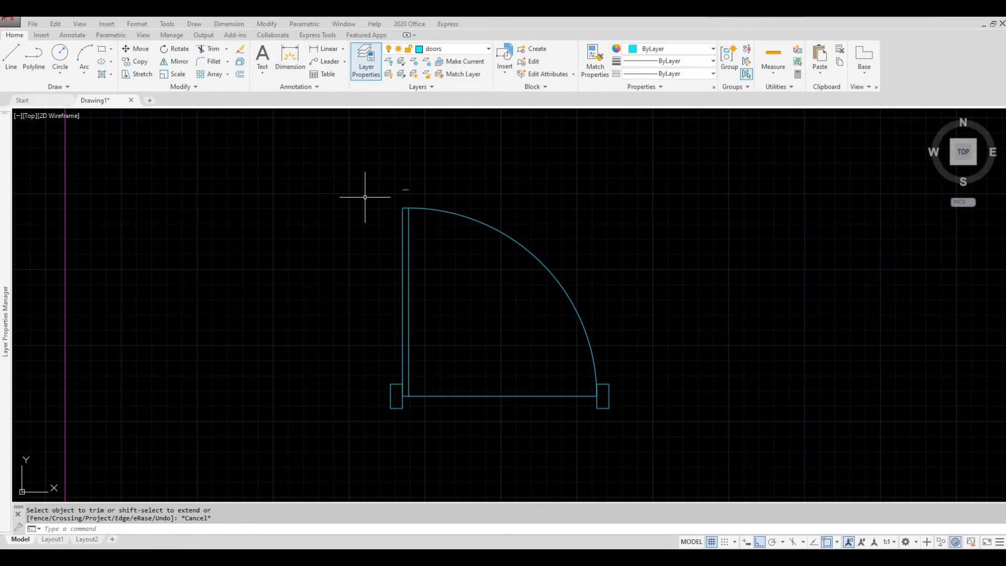
Step: Erase the leftover short segment above the door leaf and the horizontal line between the leaf and the right jamb
left_click(416, 197)
left_click(354, 150)
left_click(516, 434)
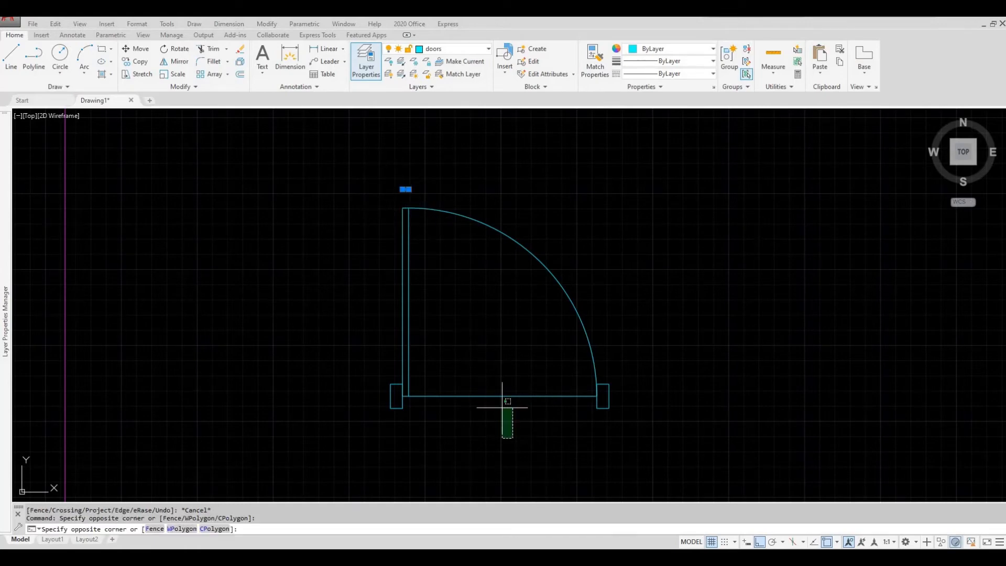
left_click(454, 339)
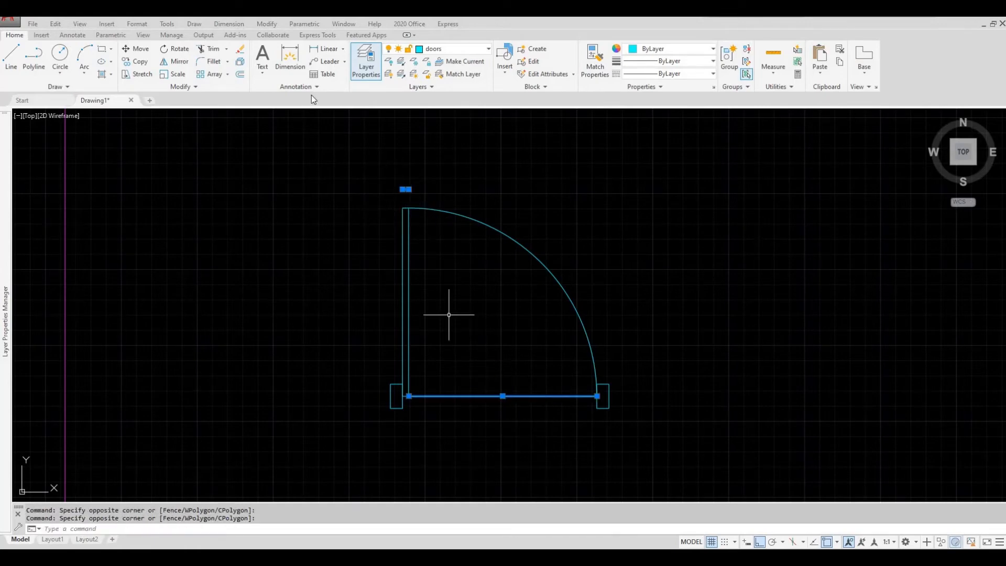
left_click(239, 51)
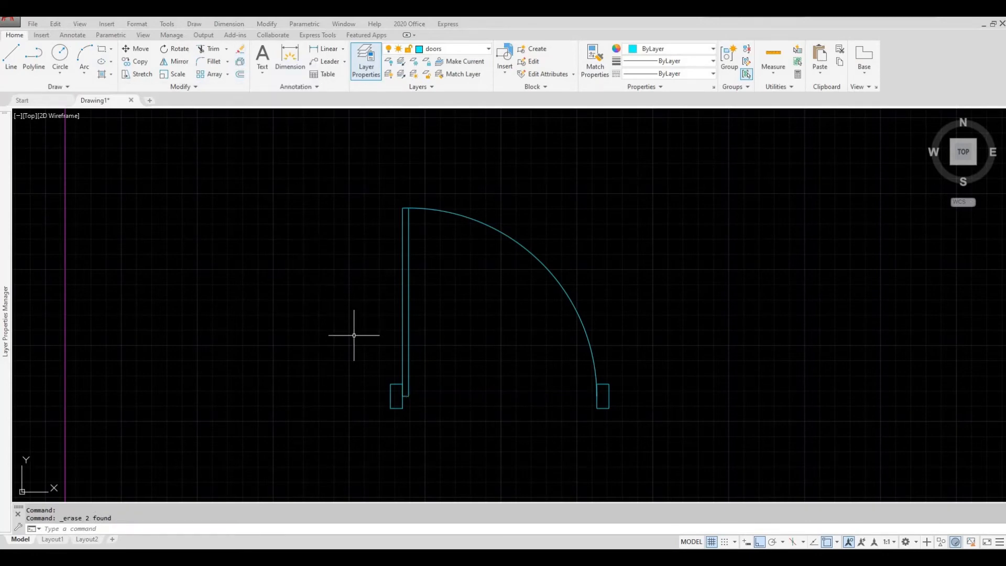
key("Escape")
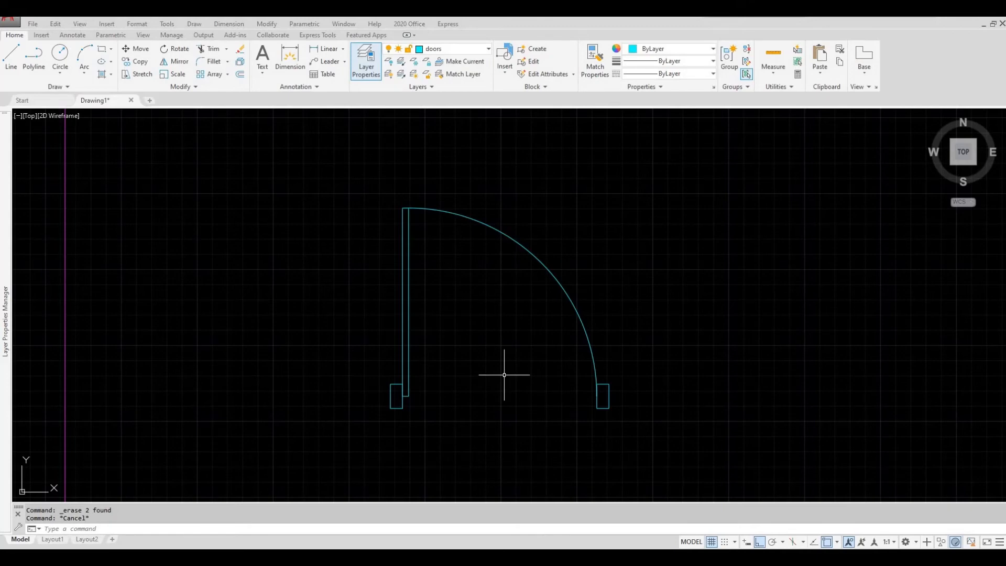
Step: Make the windows layer current
scroll(504, 374, "down", 5)
mouse_move(506, 377)
middle_mouse_down()
mouse_move(498, 254)
mouse_move(523, 274)
middle_mouse_up()
scroll(476, 276, "down", 2)
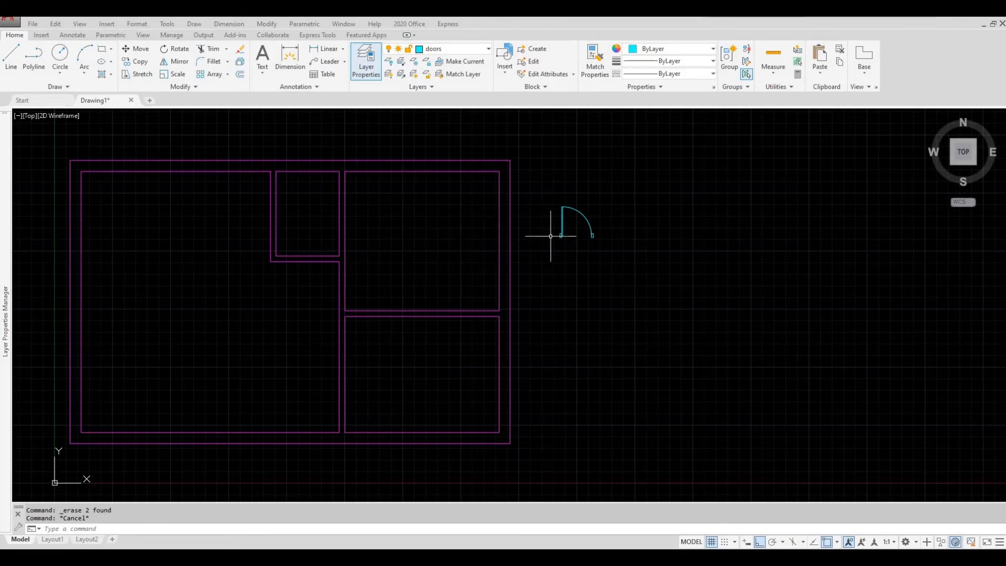
middle_click_drag(611, 256, 546, 283)
scroll(545, 278, "up", 2)
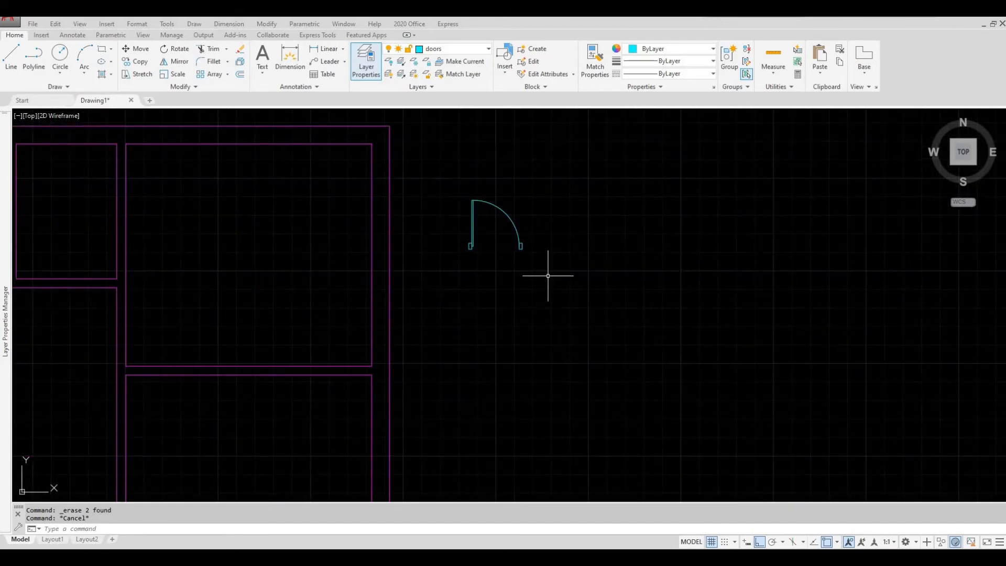
left_click(487, 49)
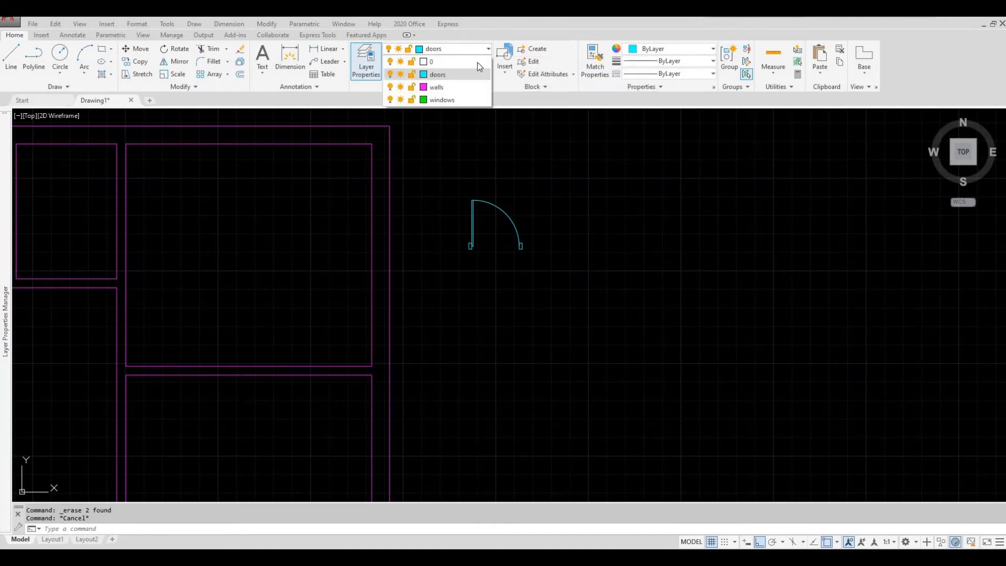
left_click(442, 100)
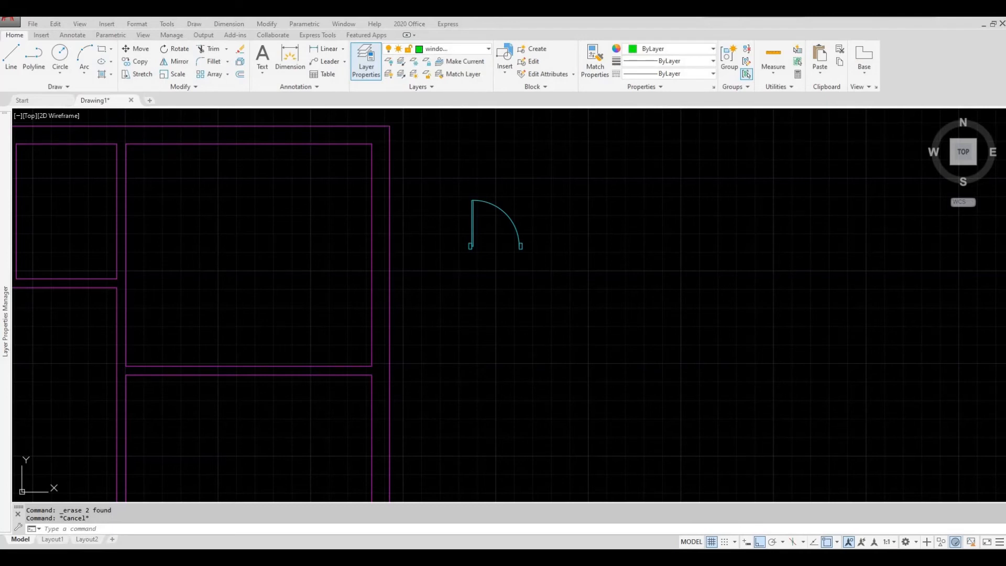
Step: Draw a window rectangle 3' long and 12" wide in the empty space below the door symbol
left_click(103, 50)
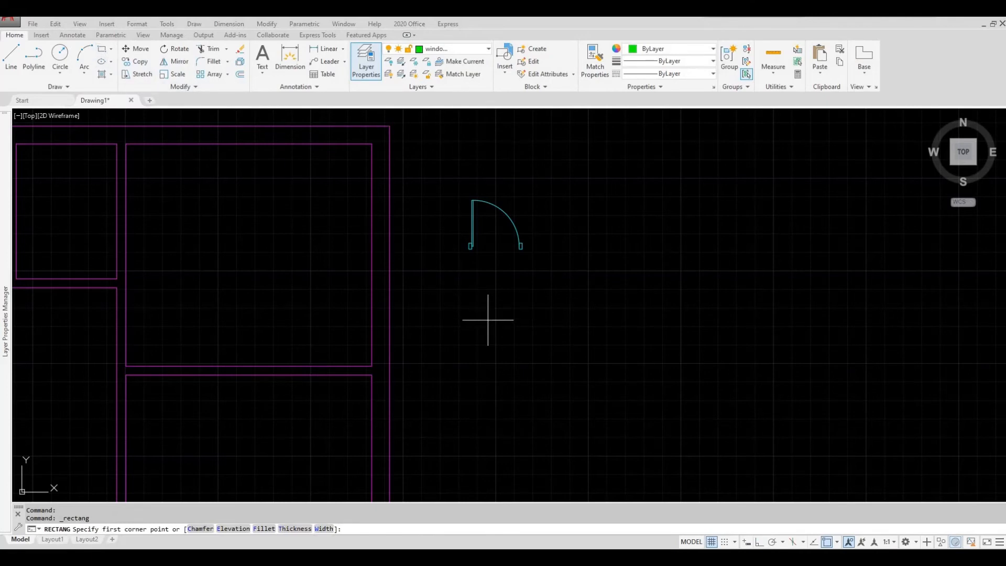
left_click(477, 345)
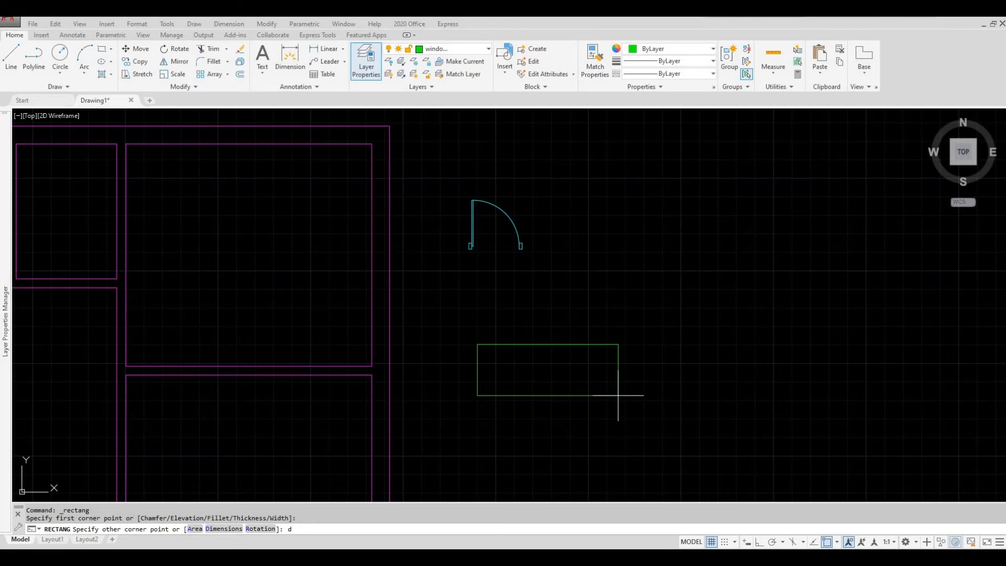
type("d")
key("Return")
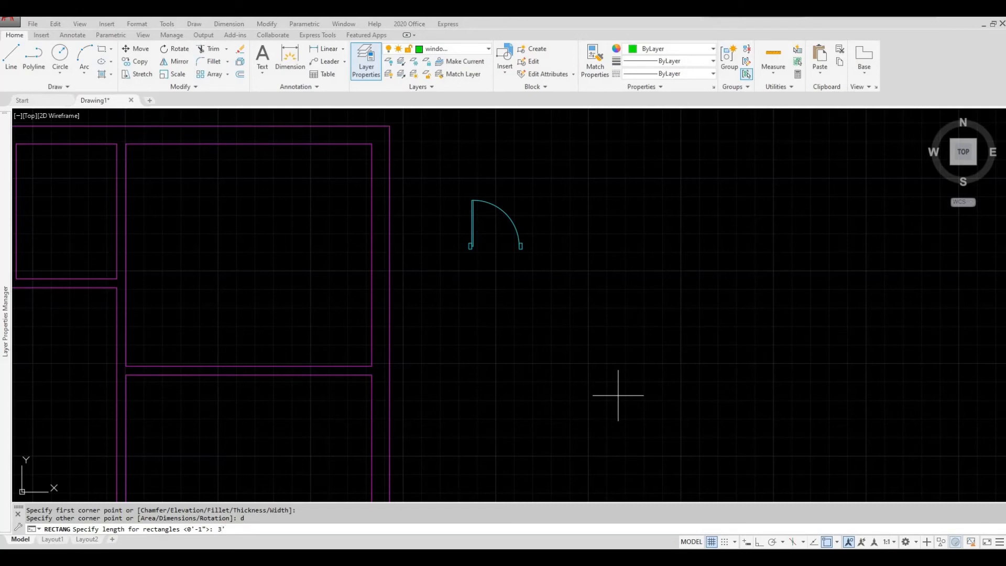
key("Return")
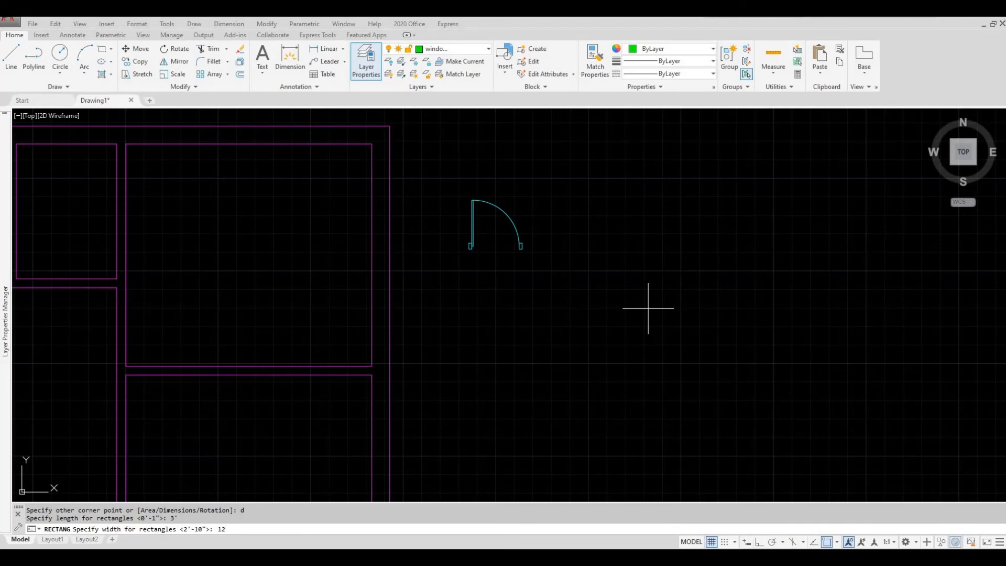
key("Return")
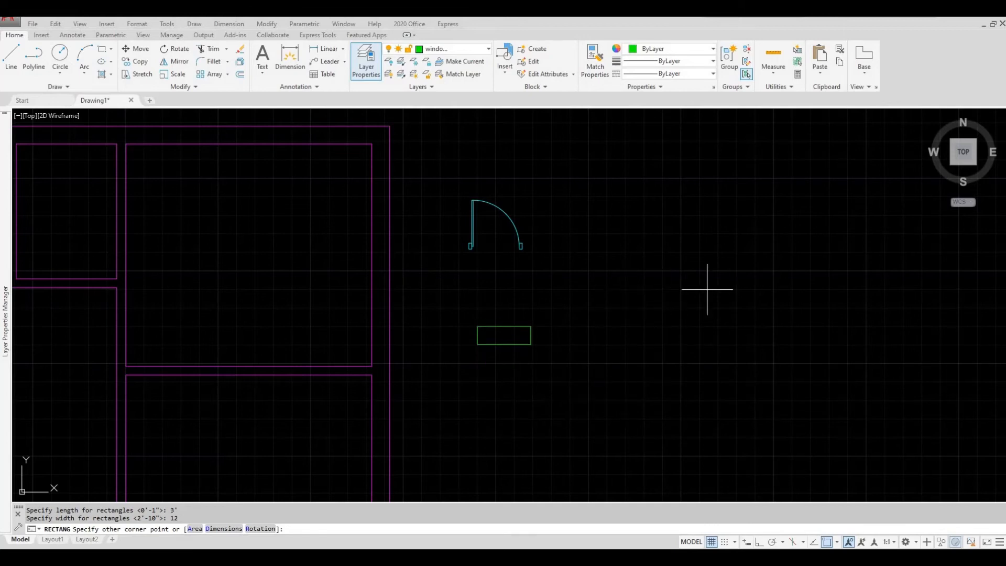
left_click(662, 310)
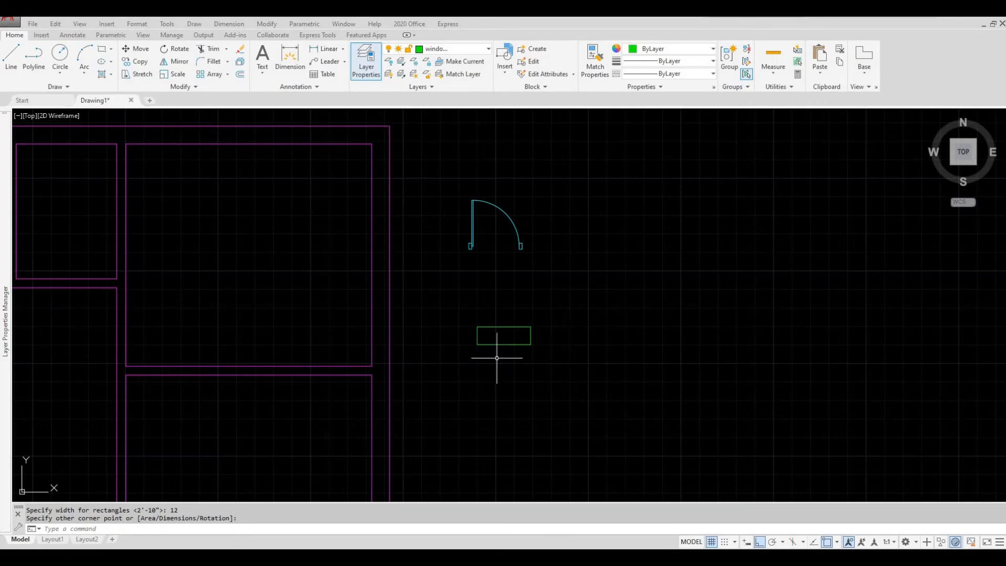
Step: Draw a vertical line across the window rectangle, starting 4" from its lower-left corner and ending on its upper edge
scroll(499, 354, "up", 2)
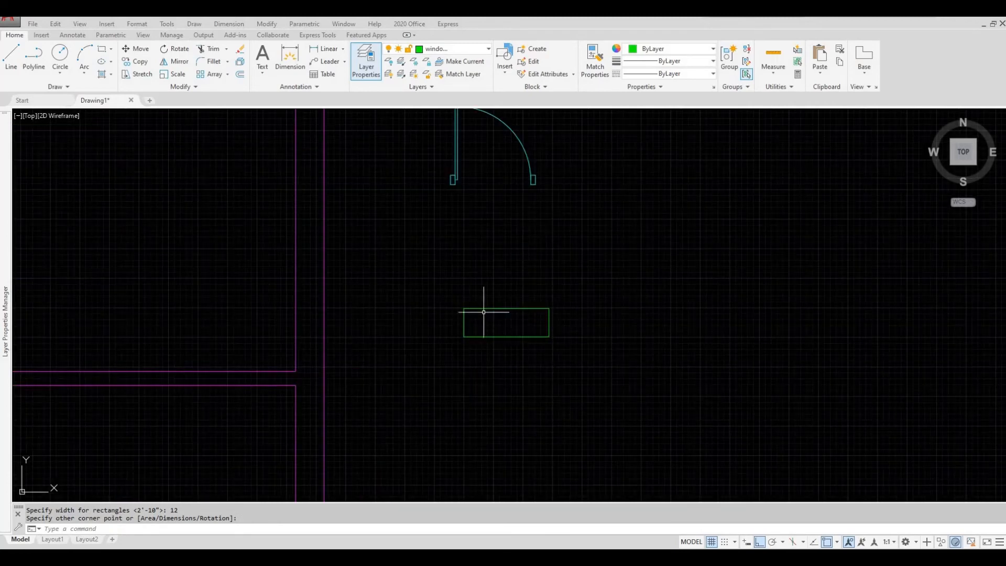
left_click(12, 64)
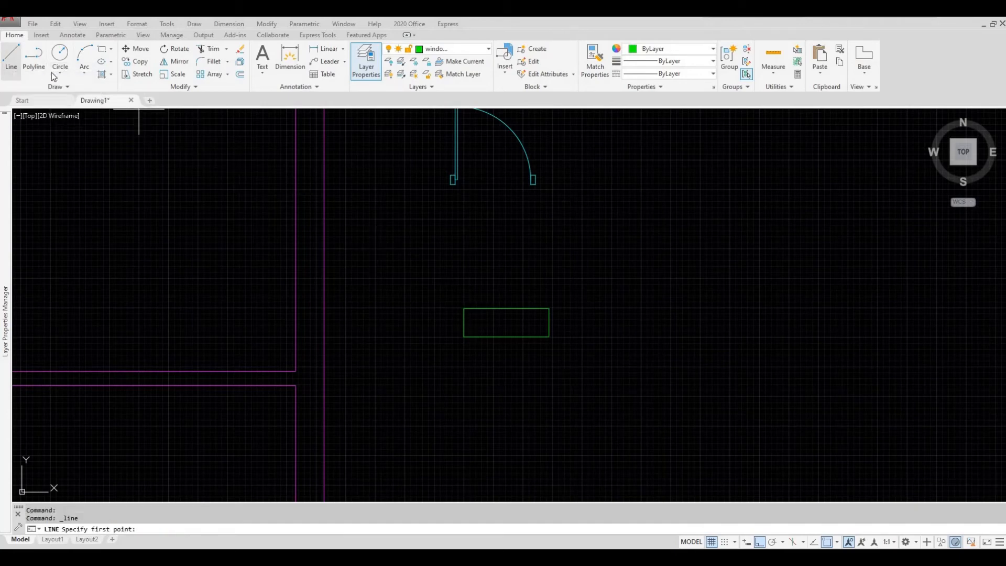
scroll(460, 337, "up", 4)
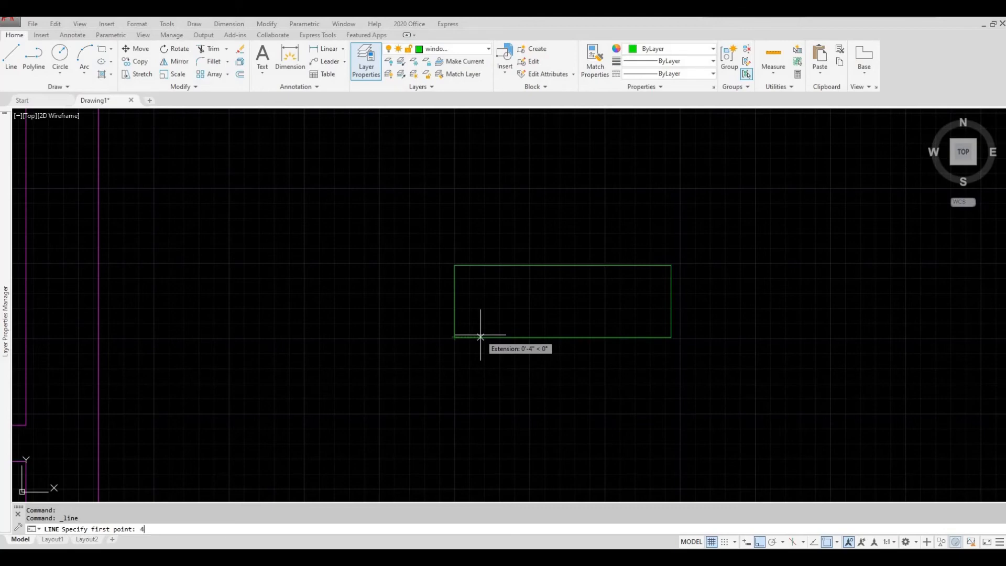
key("Return")
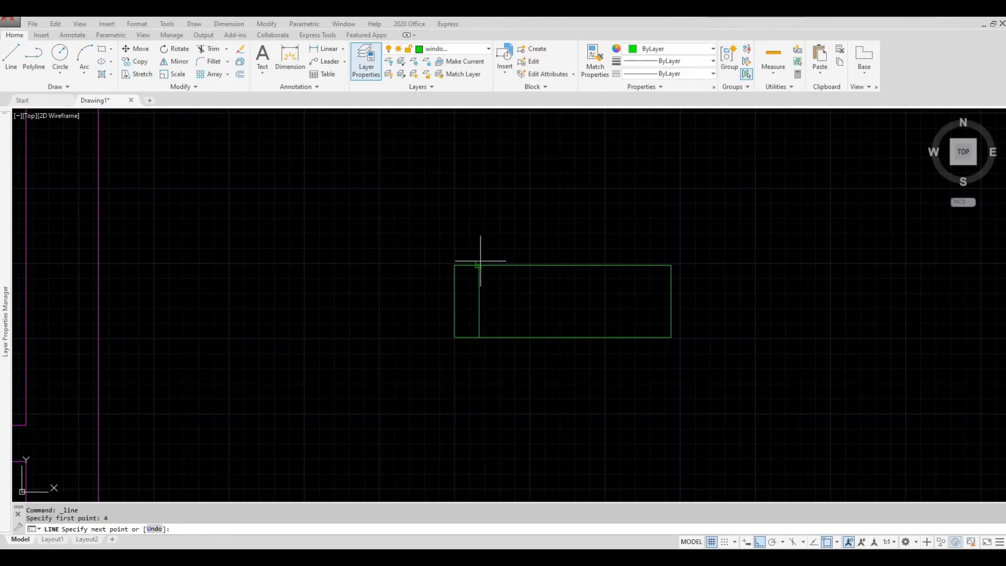
left_click(479, 264)
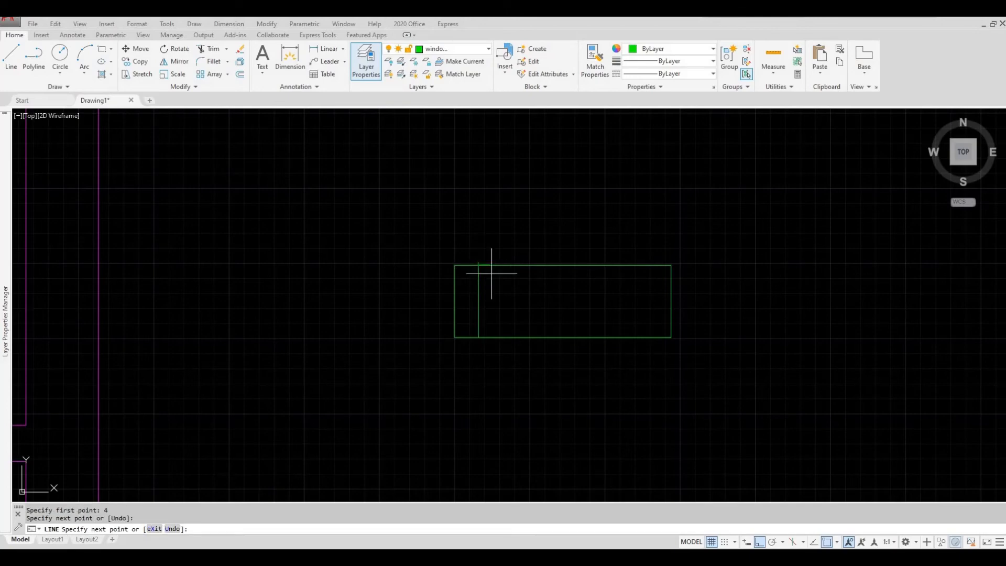
key("Escape")
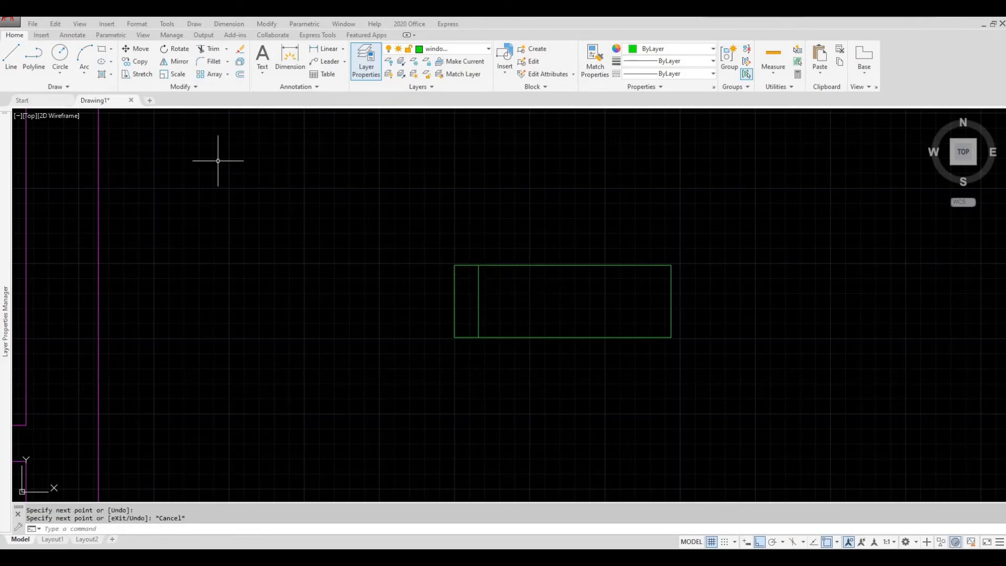
Step: Mirror the vertical line about the window rectangle's vertical centreline, keeping the original
left_click(499, 304)
left_click(472, 292)
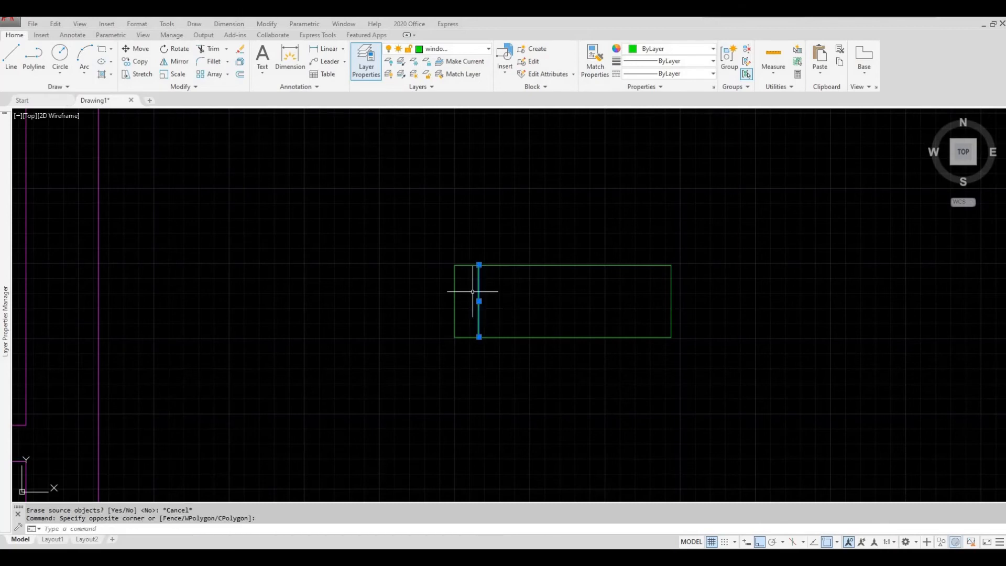
left_click(178, 63)
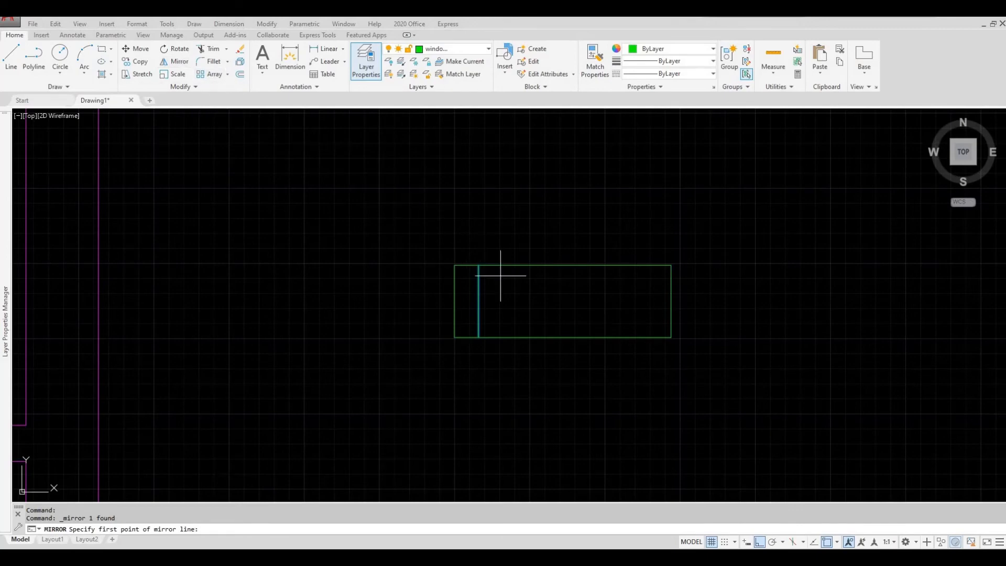
left_click(563, 337)
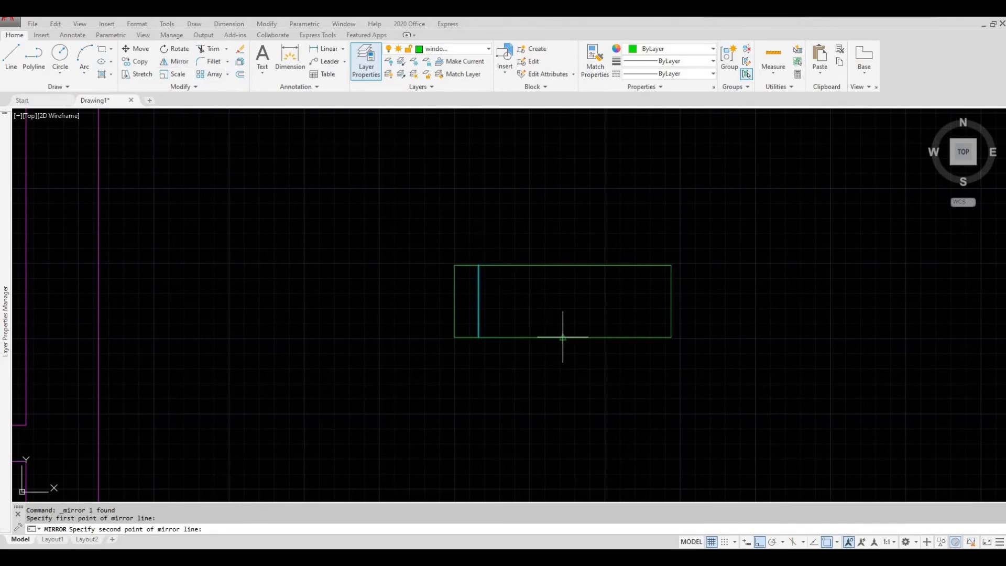
left_click(553, 414)
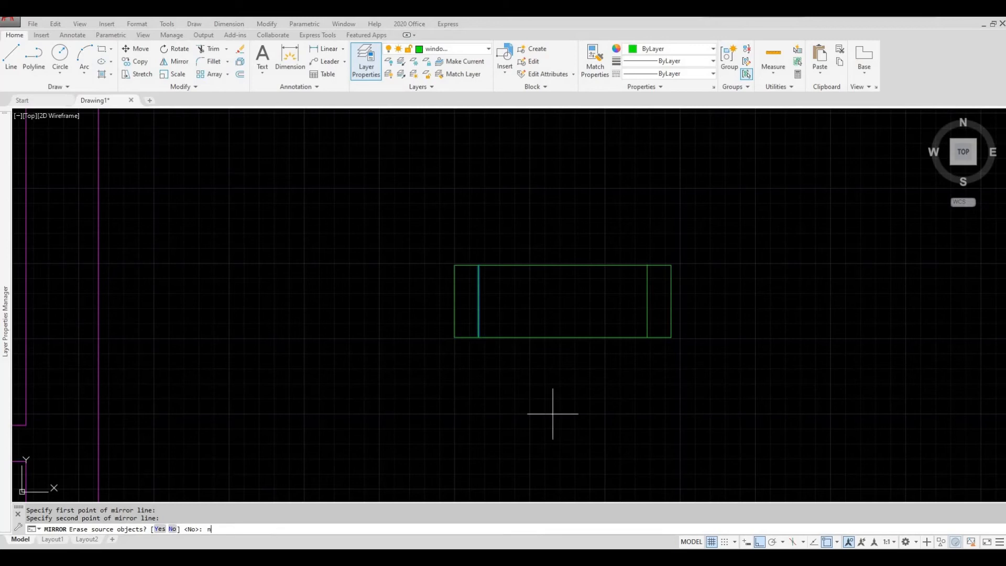
key("Return")
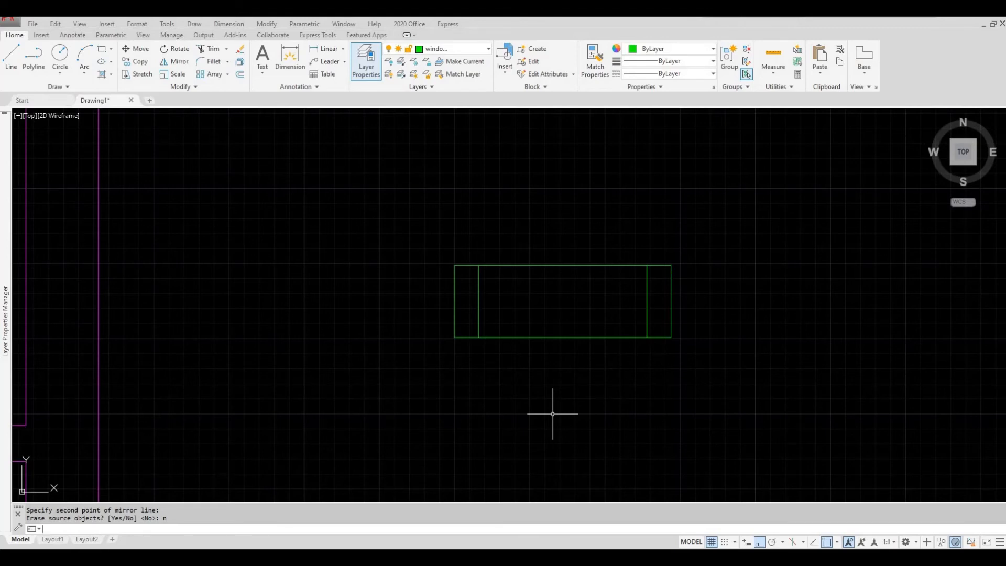
key("Escape")
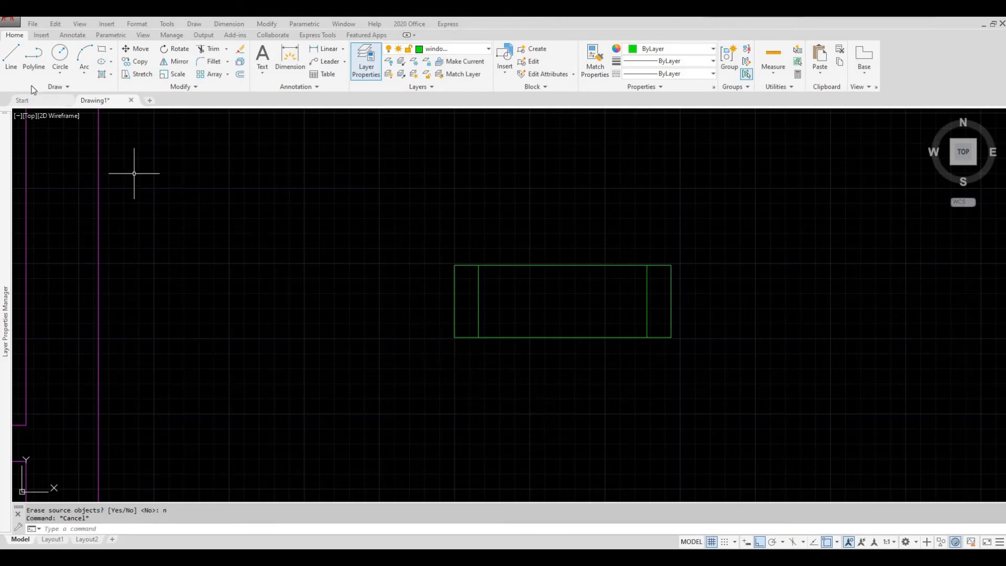
Step: Draw a horizontal line across the window symbol between the midpoints of its two inner vertical lines
left_click(10, 60)
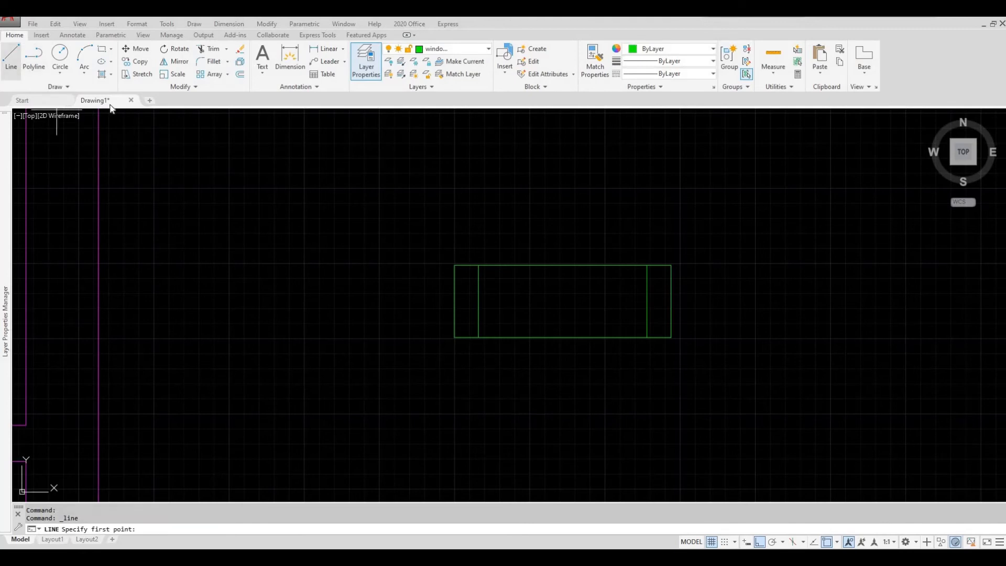
left_click(479, 301)
left_click(647, 301)
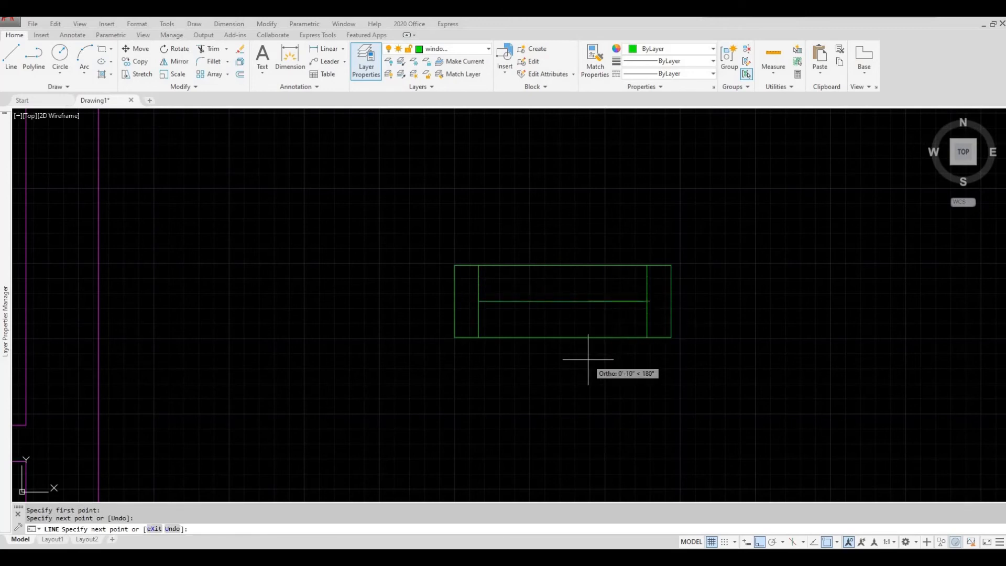
key("Escape")
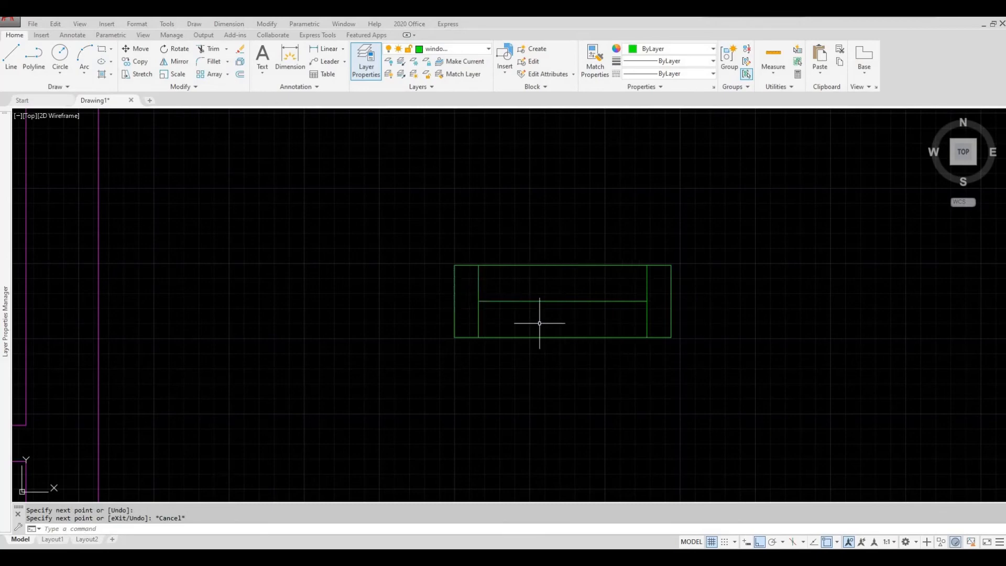
Step: Copy the complete window symbol horizontally, placing the duplicate about 7'-2" to the right of the original
scroll(542, 323, "down", 4)
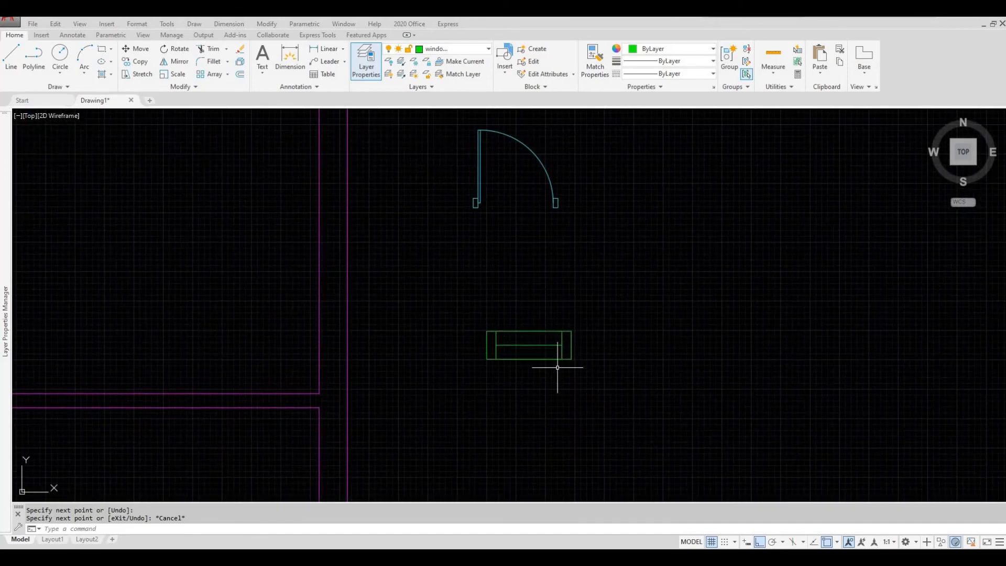
left_click(624, 387)
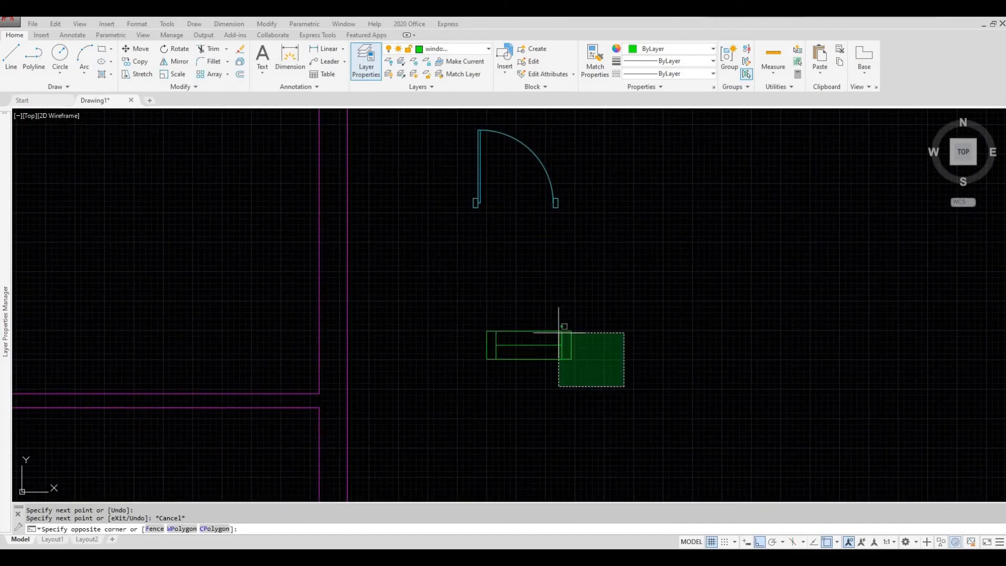
left_click(463, 304)
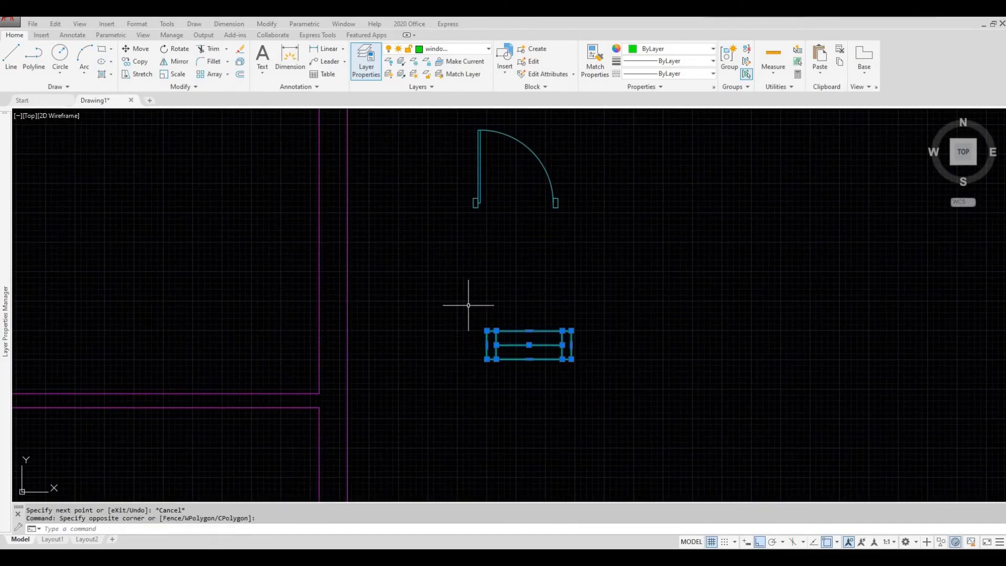
left_click(138, 63)
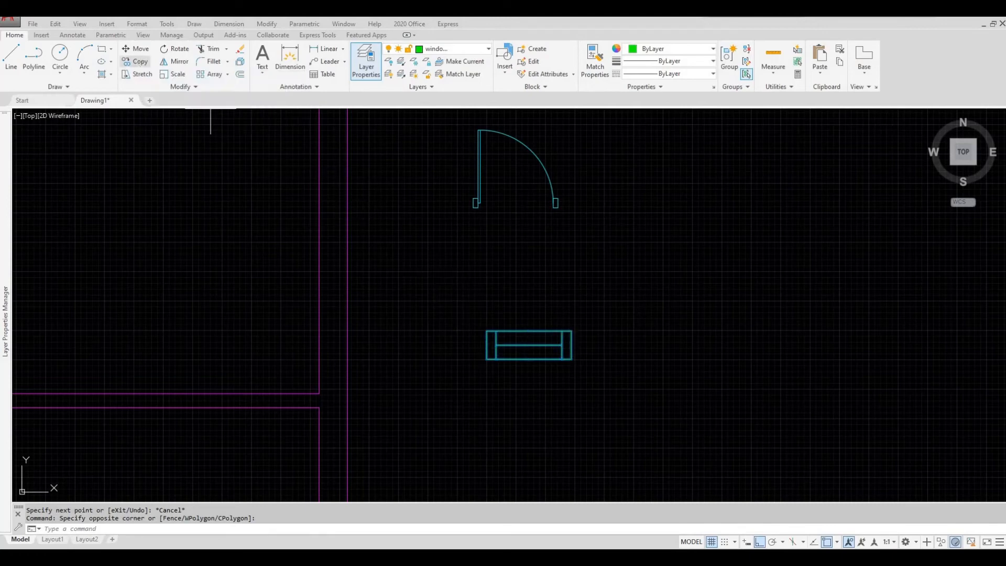
left_click(524, 309)
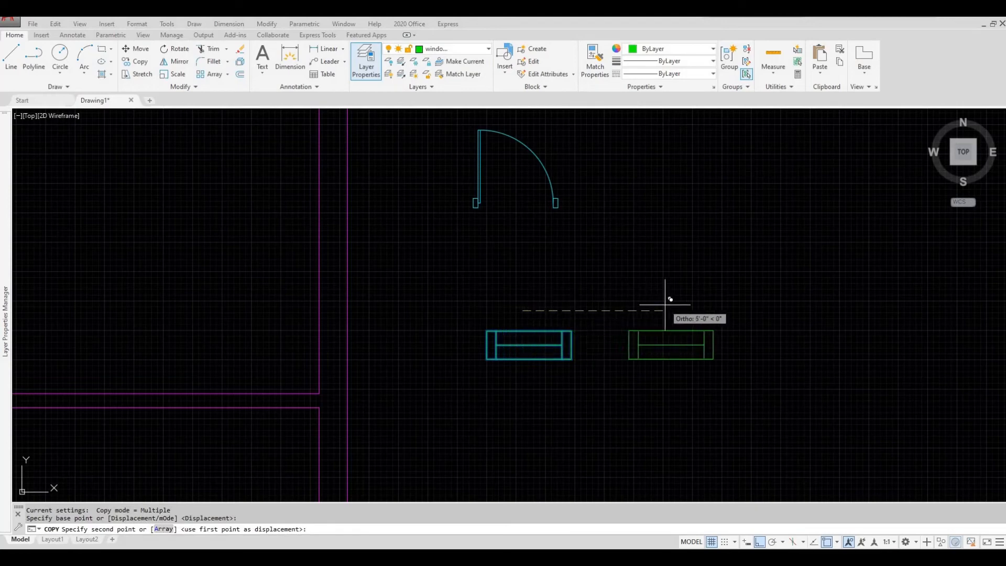
left_click(730, 303)
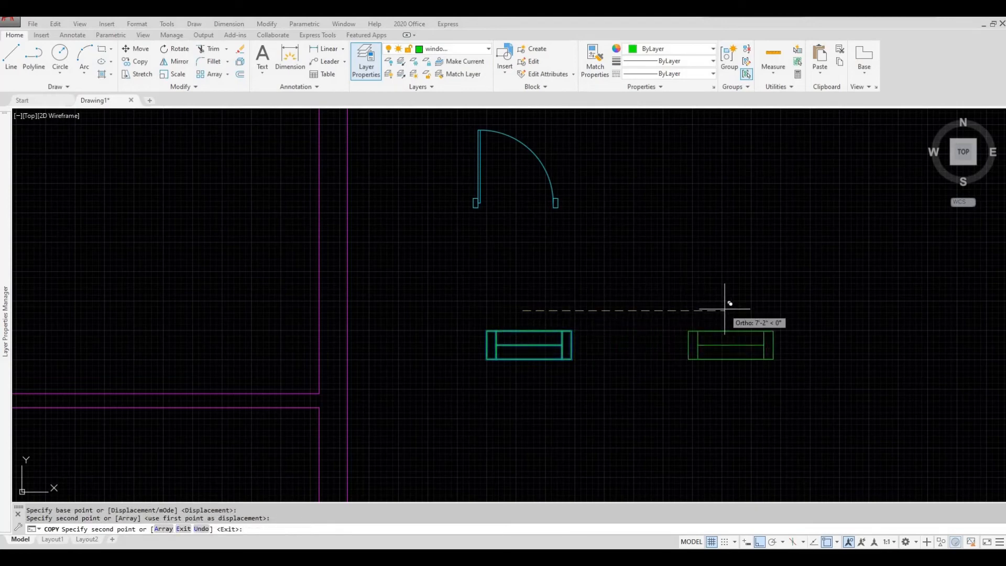
key("Escape")
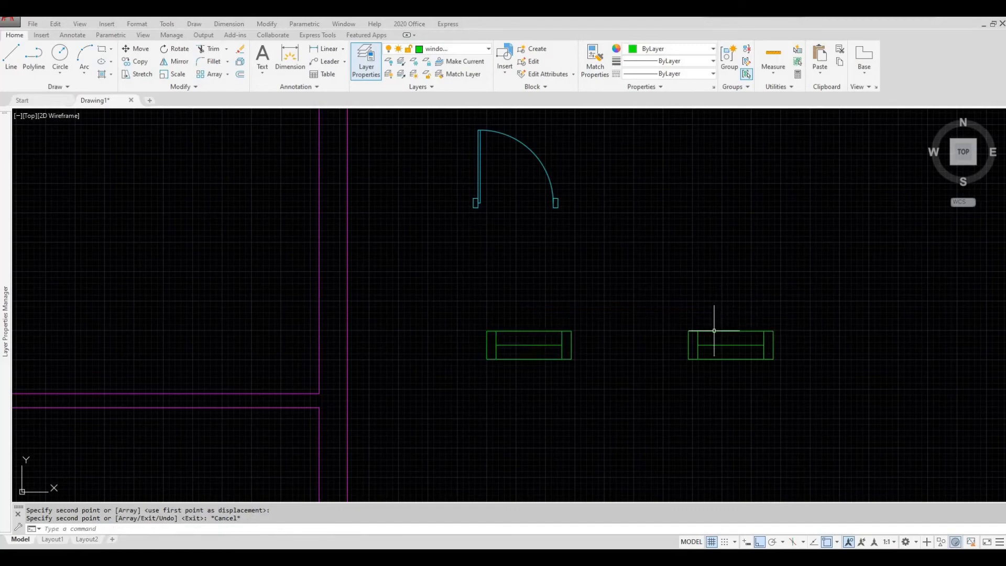
Step: Stretch the right end of the copied window symbol 2' horizontally to the right
middle_click_drag(715, 333, 647, 326)
scroll(674, 337, "up", 2)
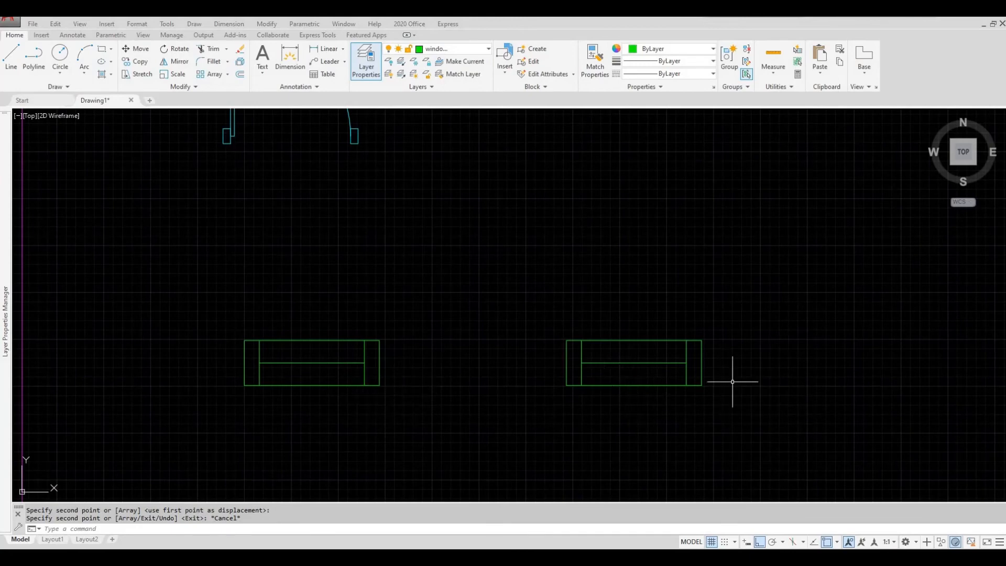
left_click(749, 409)
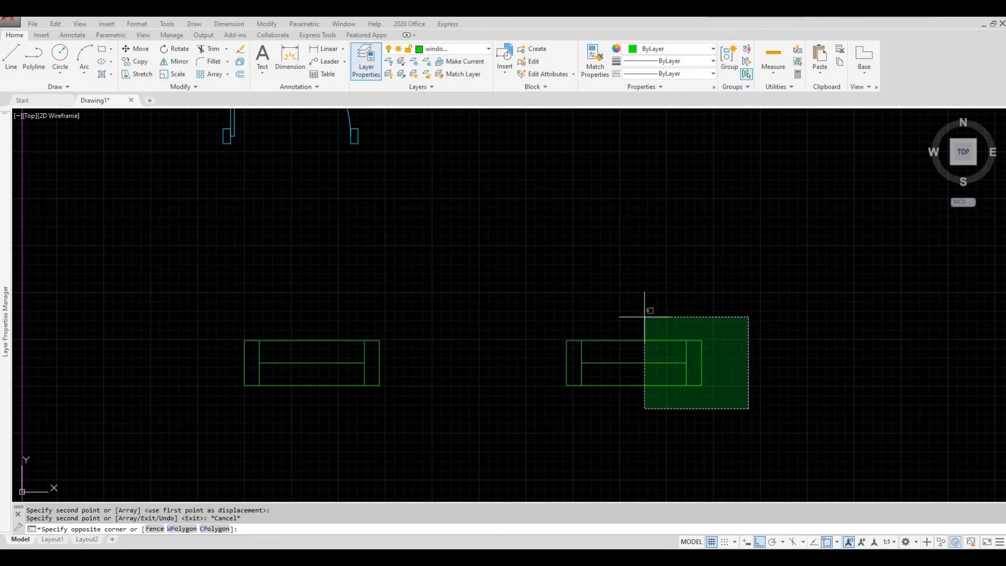
left_click(645, 316)
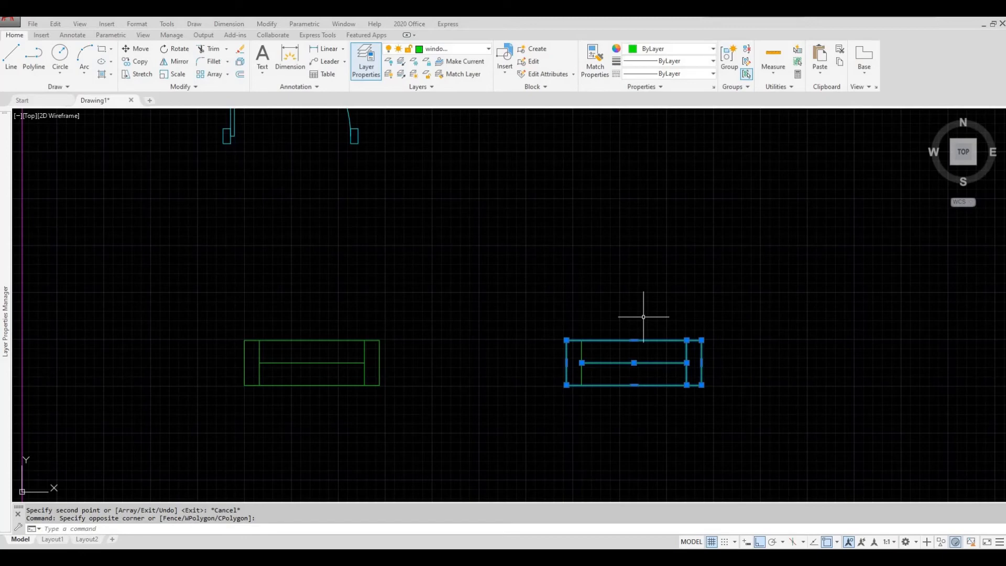
type("s")
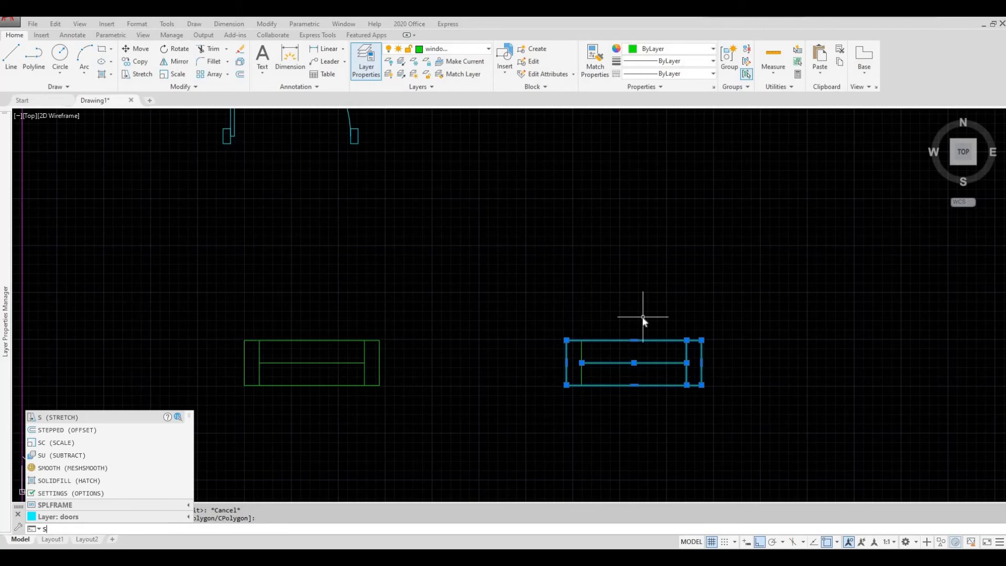
key("Return")
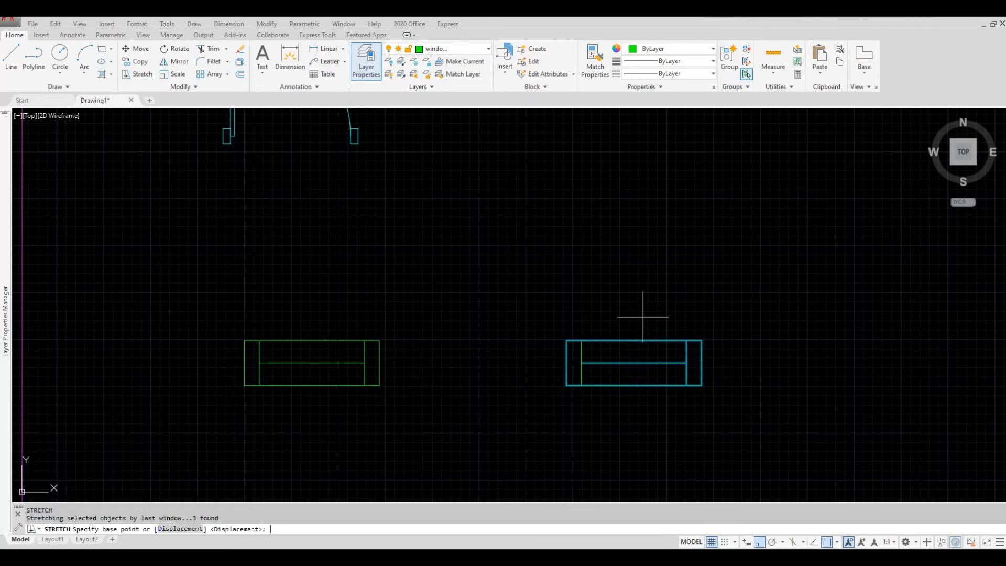
left_click(681, 292)
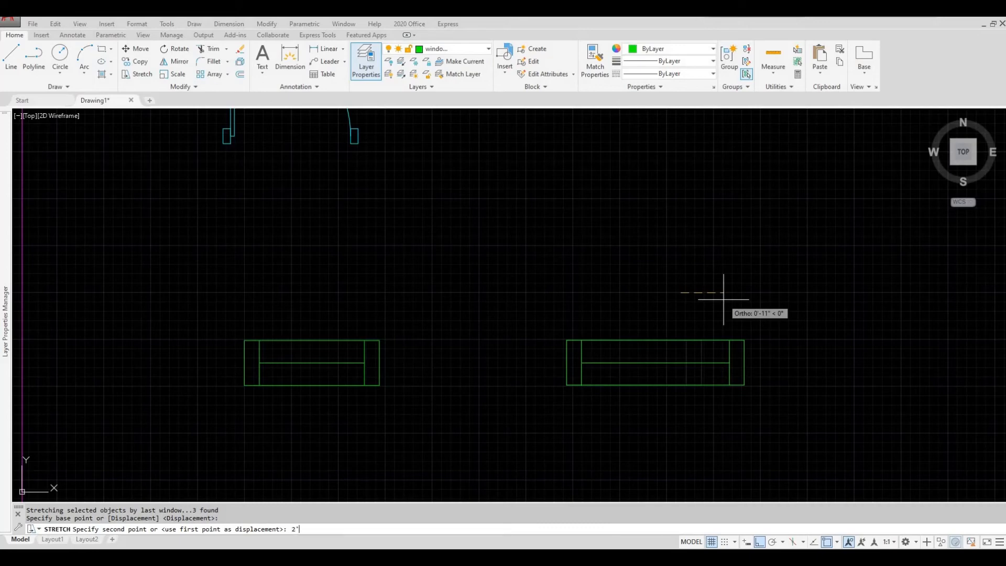
key("Return")
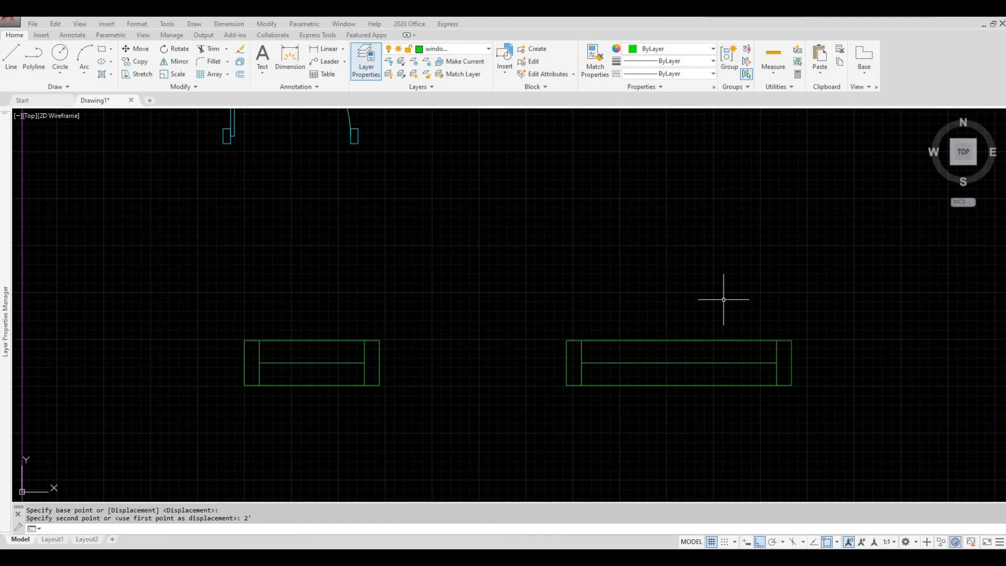
key("Escape")
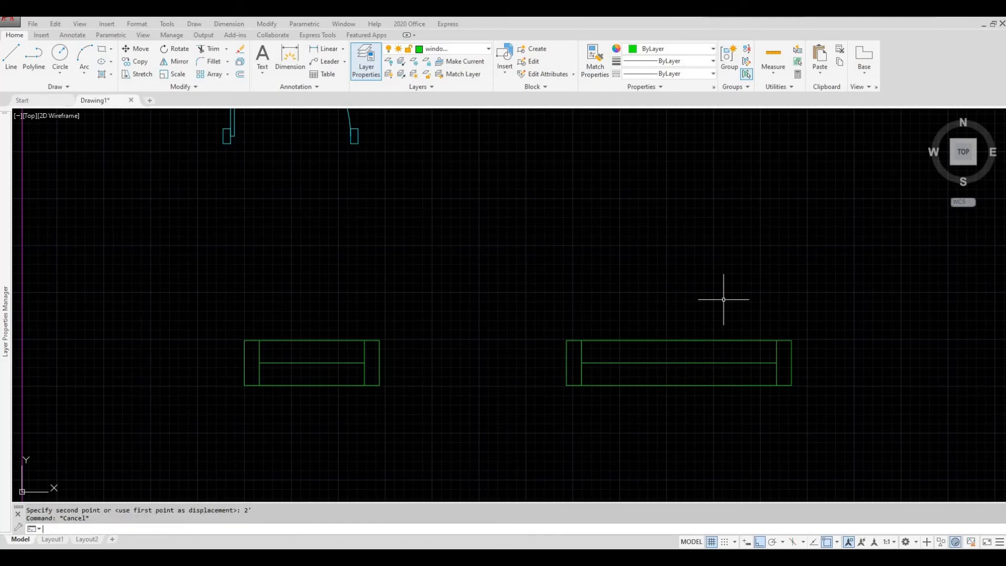
Step: Measure the overall length of the stretched window with a linear dimension between its lower corners, without placing it
left_click(323, 48)
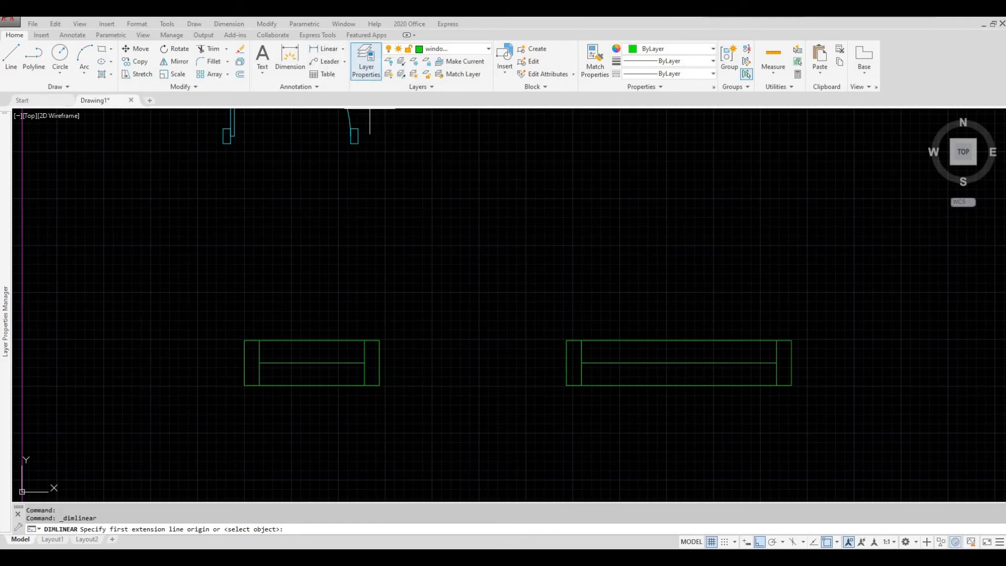
left_click(566, 386)
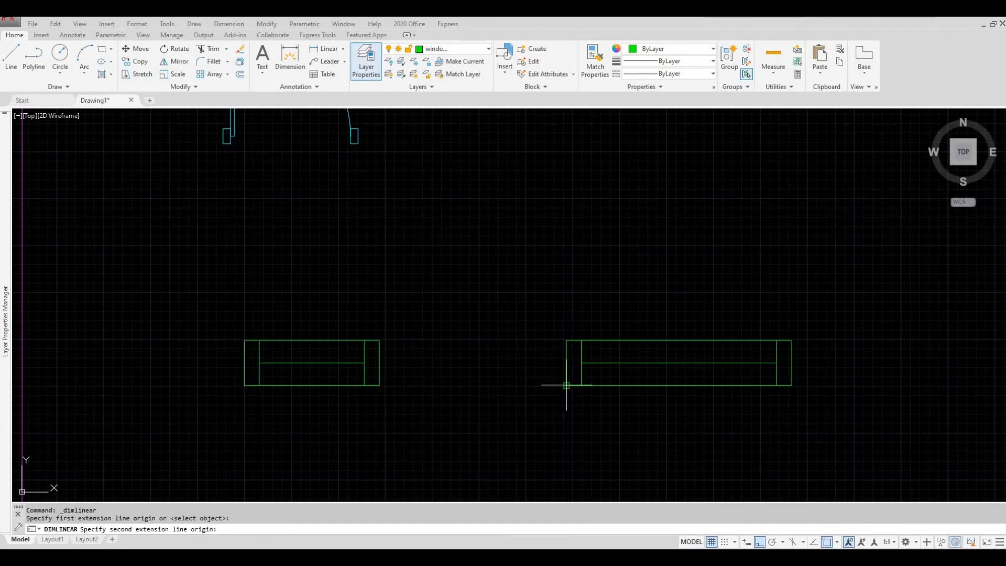
left_click(791, 385)
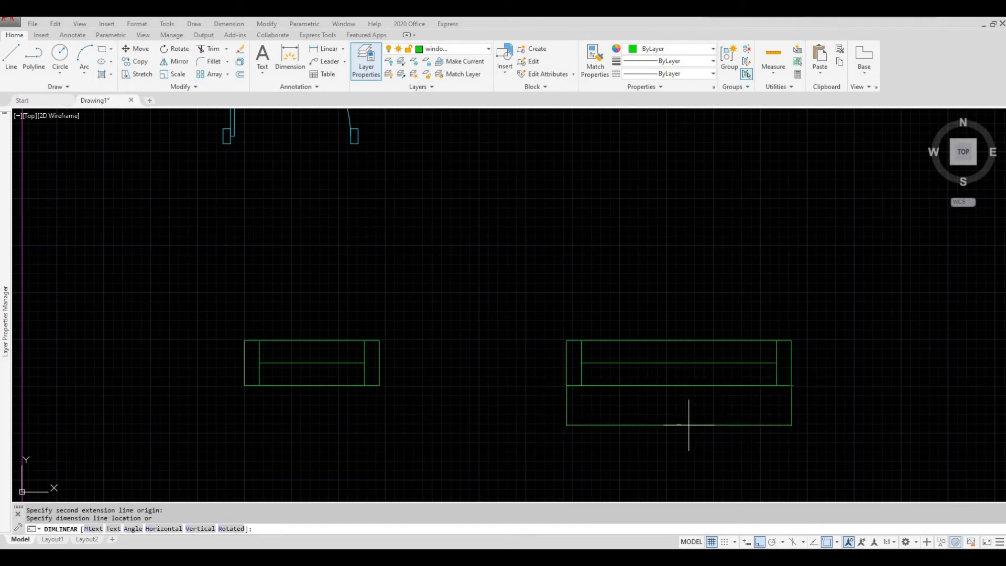
scroll(681, 414, "up", 4)
scroll(670, 419, "up", 5)
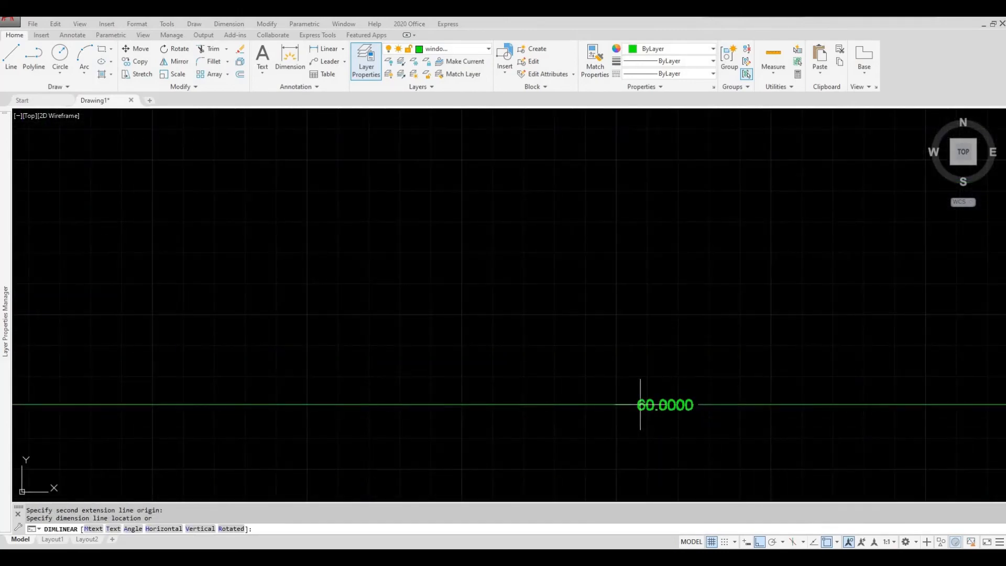
scroll(659, 402, "down", 6)
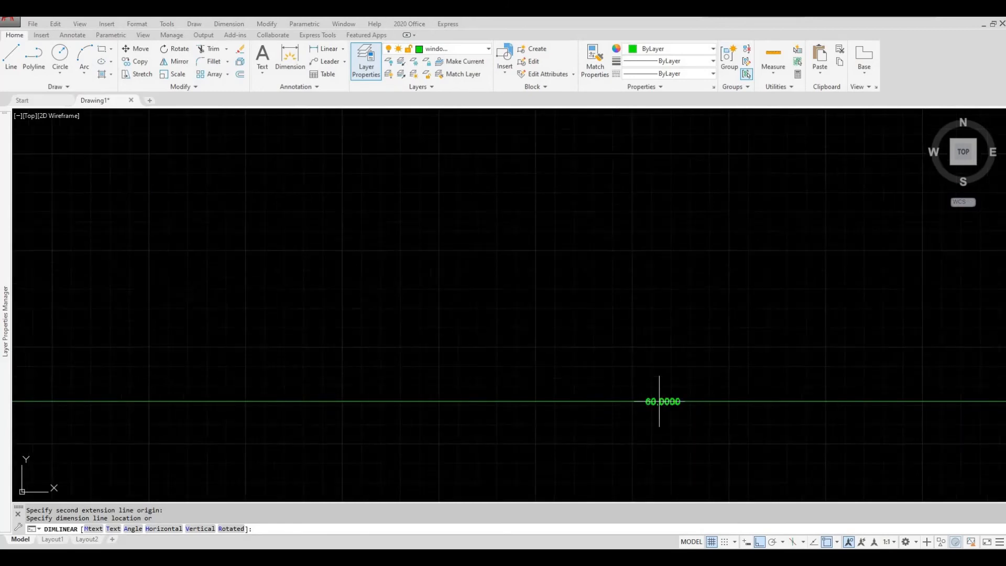
middle_click_drag(659, 400, 663, 379)
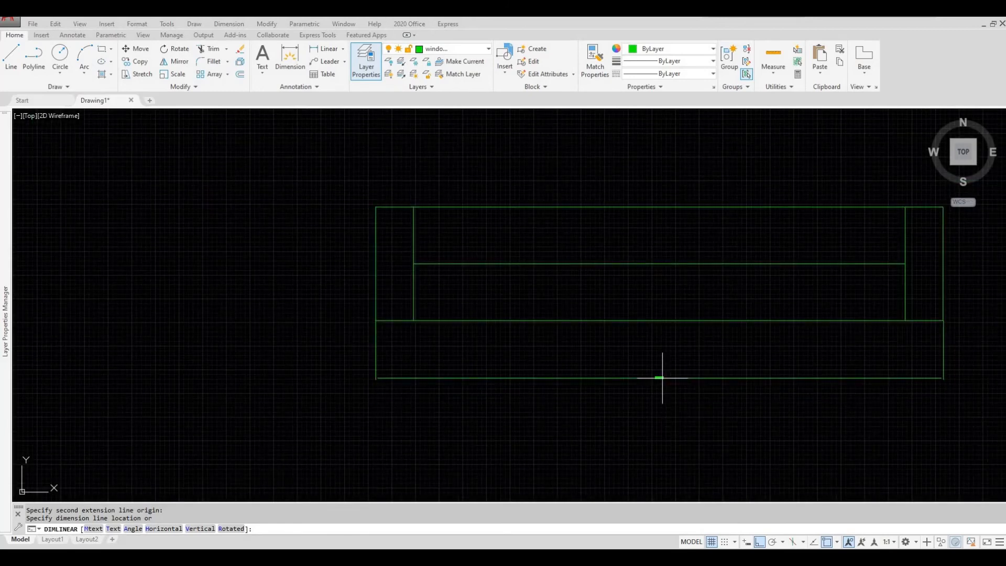
key("Escape")
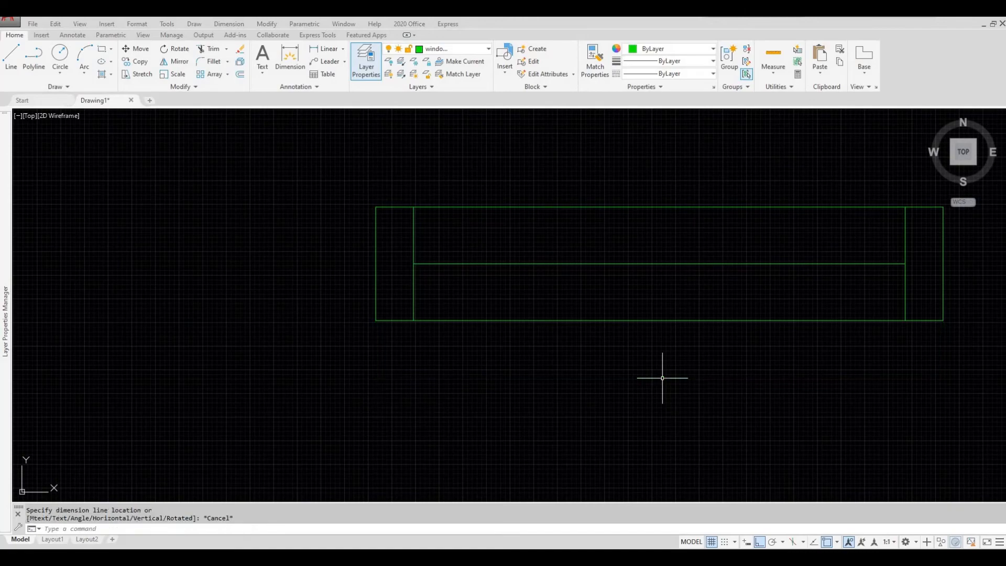
Step: Convert the shorter window symbol into a block named "window 1", with the midpoint of its left edge as base point
scroll(658, 370, "down", 4)
middle_click_drag(658, 366, 640, 312)
scroll(654, 340, "down", 2)
scroll(655, 341, "down", 3)
scroll(640, 312, "down", 2)
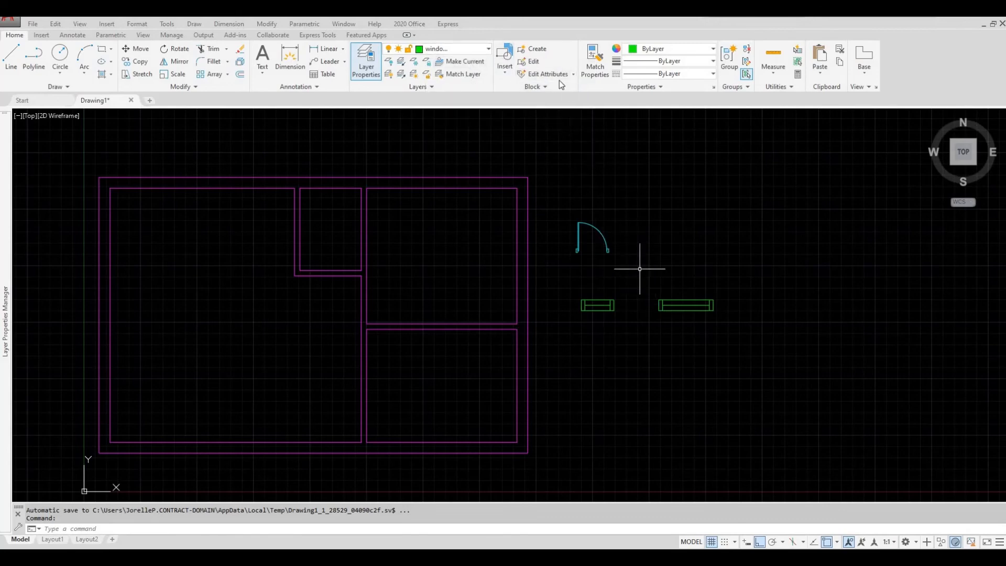
left_click(537, 48)
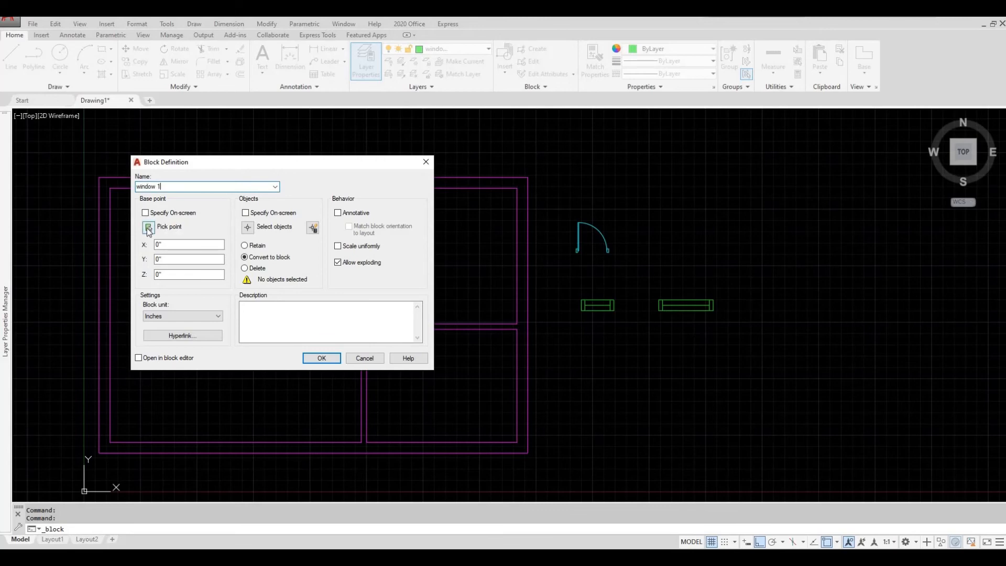
left_click(149, 229)
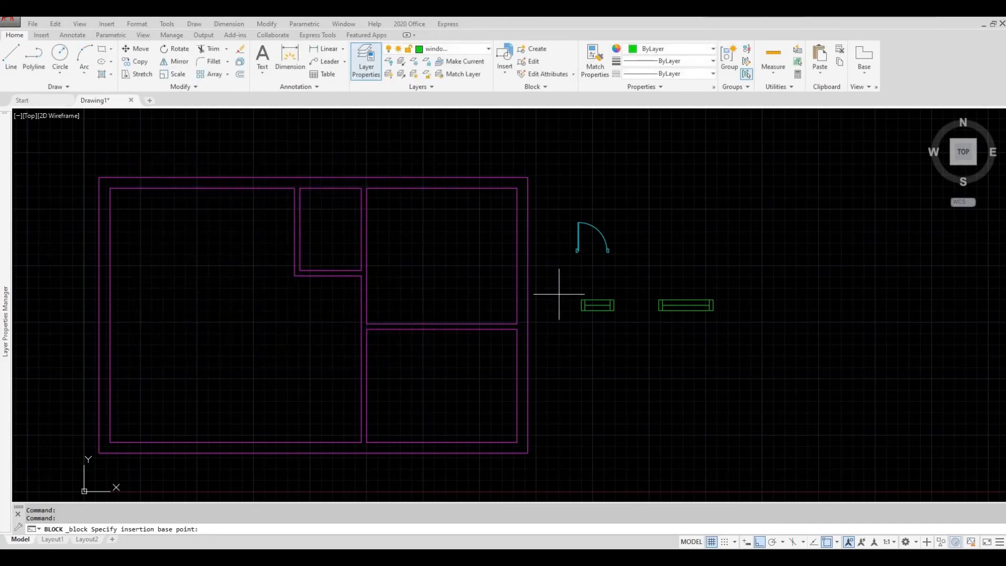
scroll(582, 304, "up", 4)
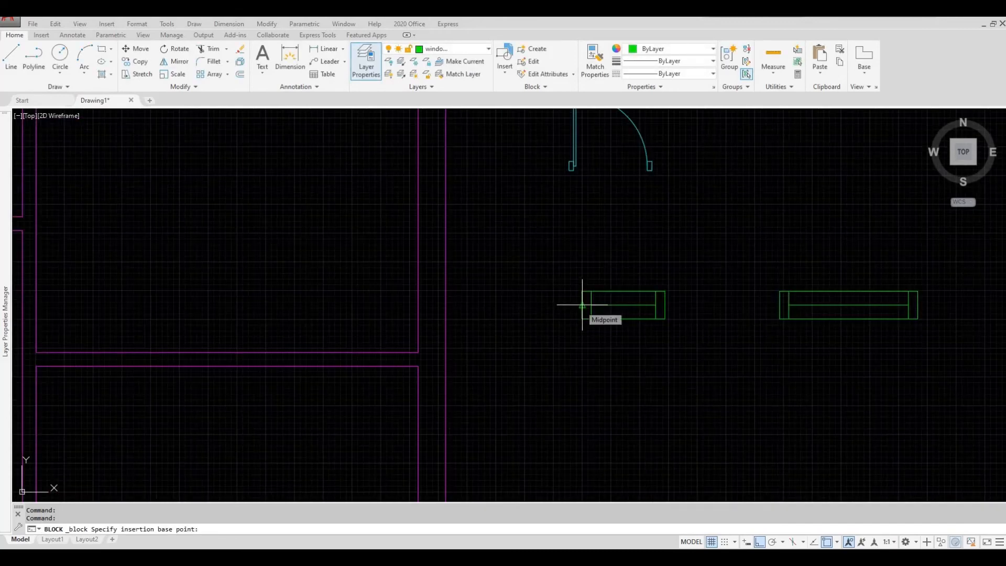
left_click(582, 305)
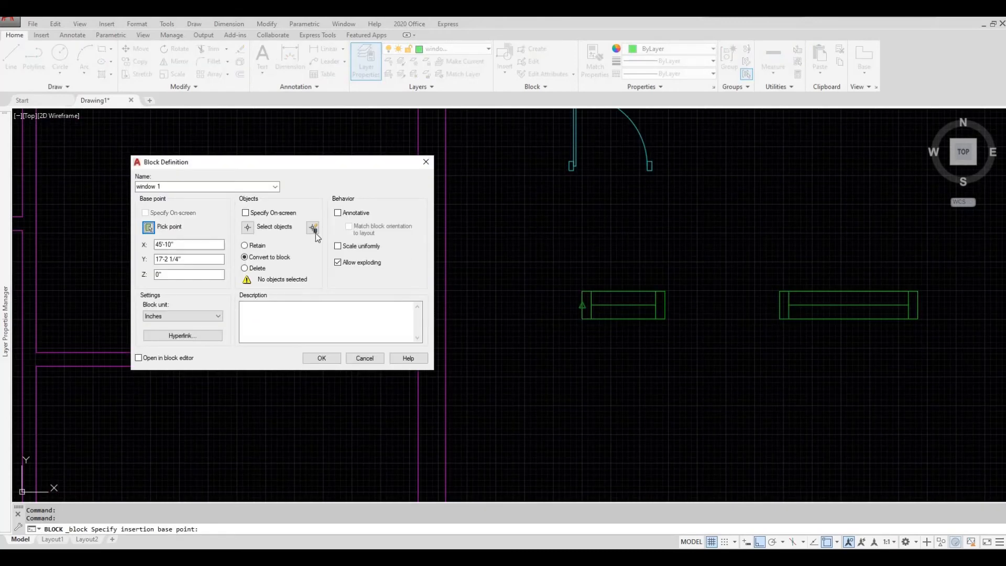
left_click(249, 227)
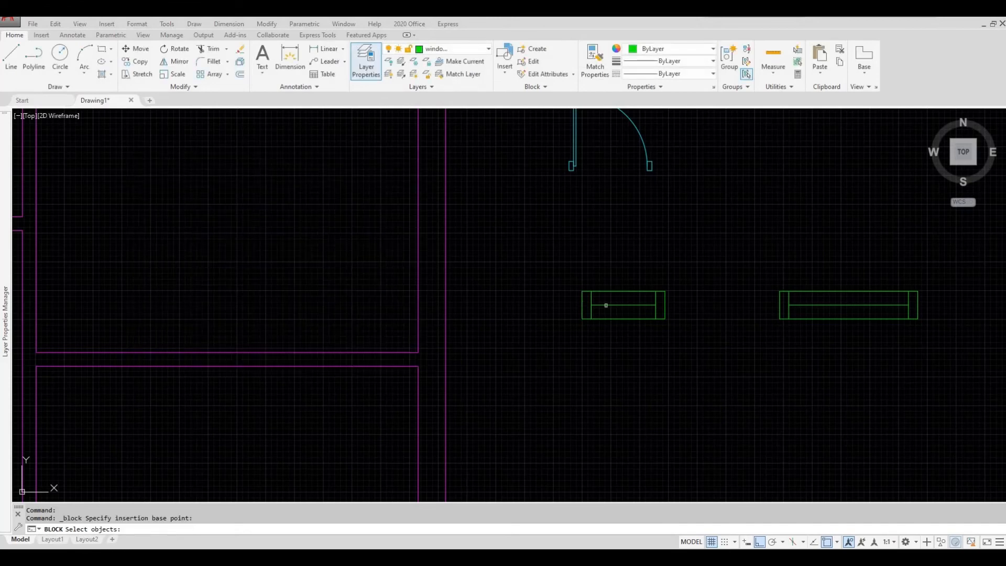
left_click(686, 337)
left_click(530, 253)
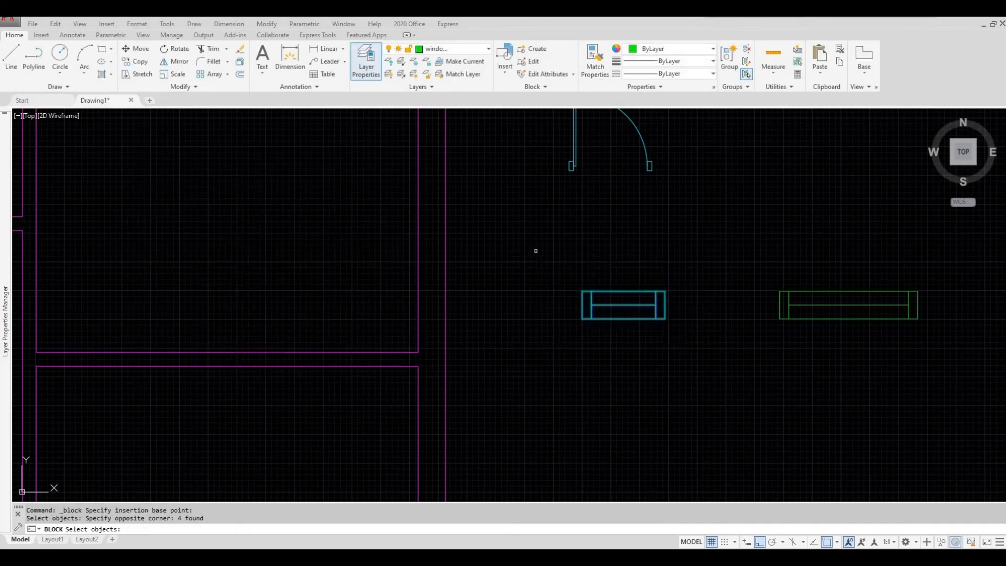
key("Return")
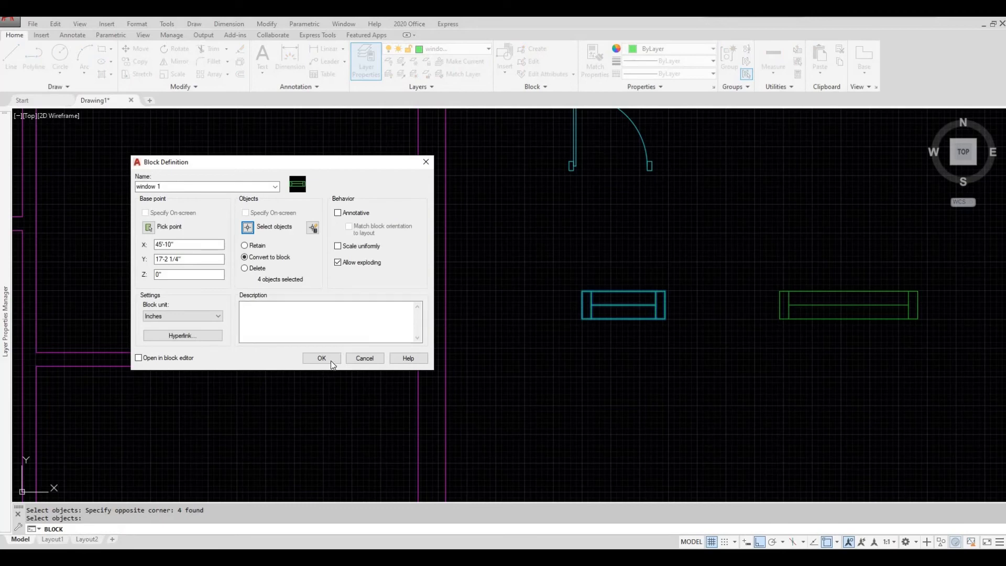
left_click(331, 360)
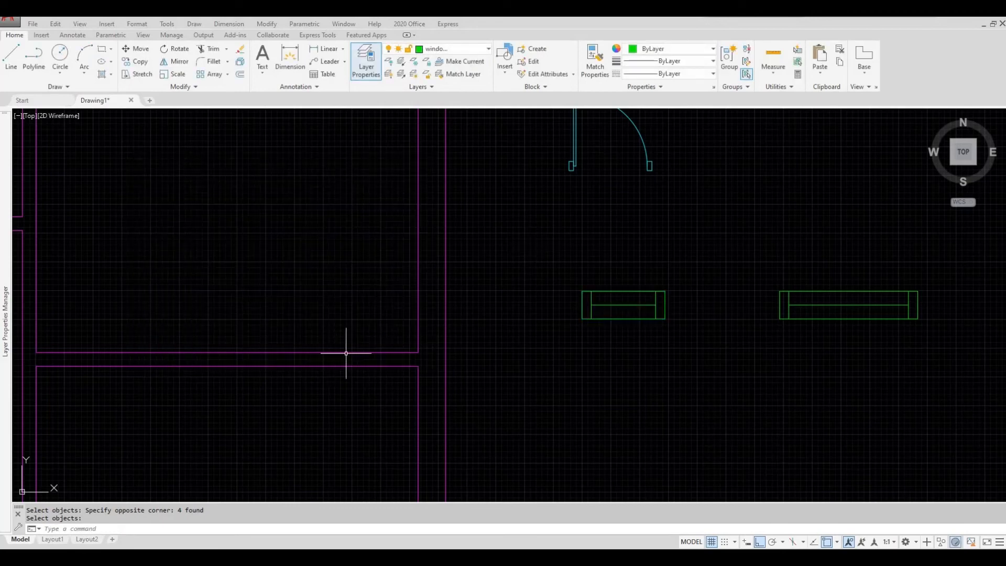
Step: Convert the longer window symbol into a block named "window 2", with the midpoint of its left edge as base point
left_click(537, 51)
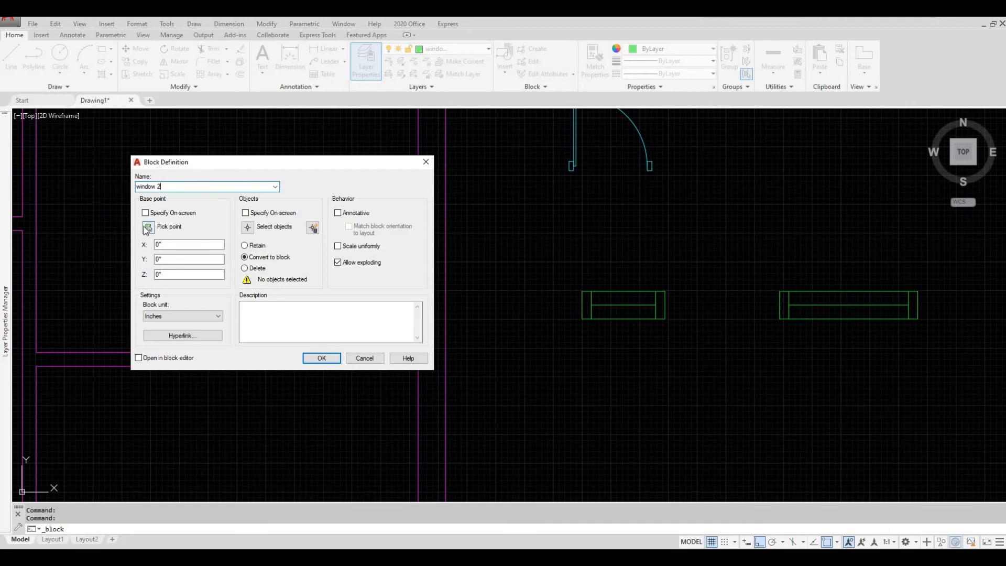
left_click(149, 228)
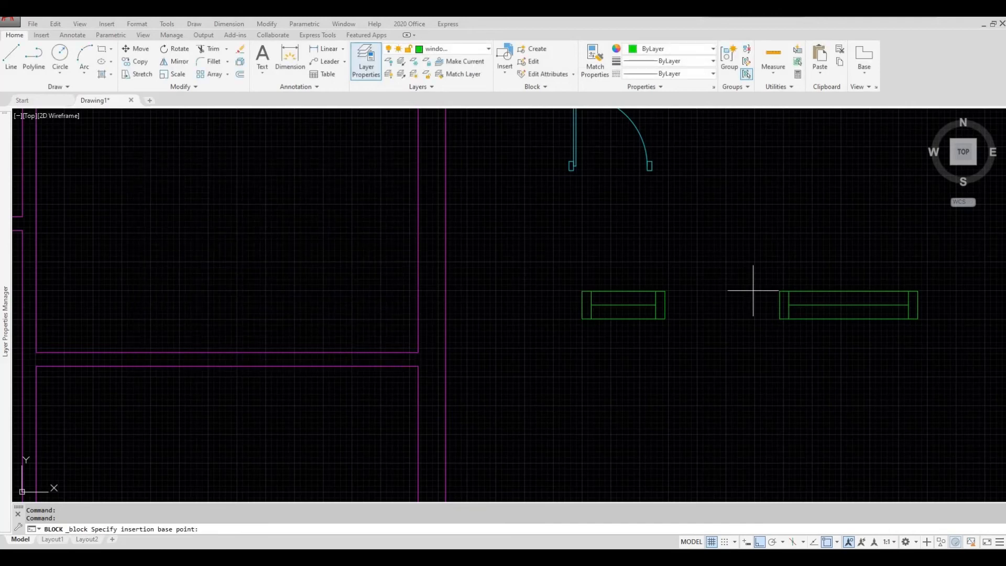
left_click(780, 304)
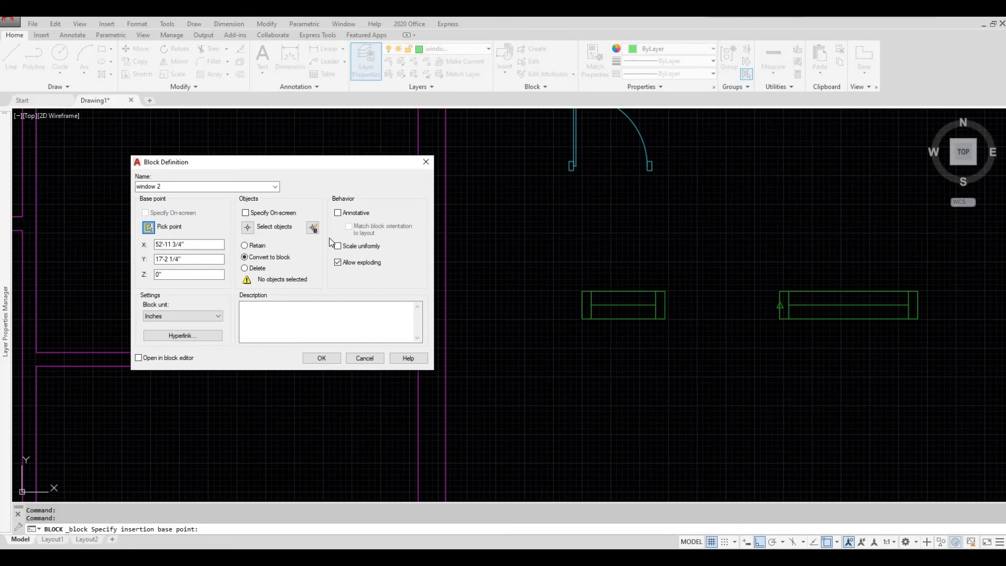
left_click(262, 227)
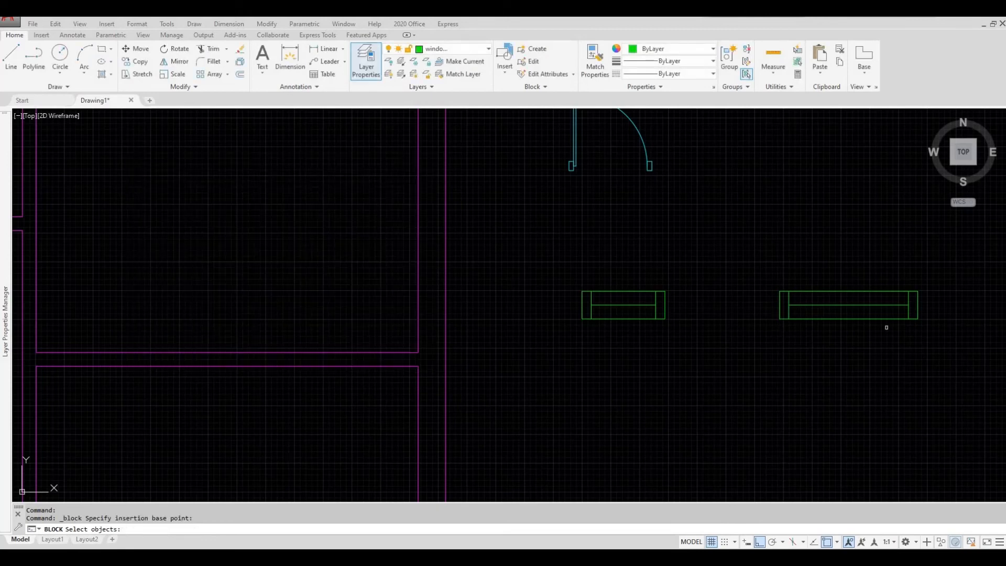
left_click(946, 355)
left_click(745, 241)
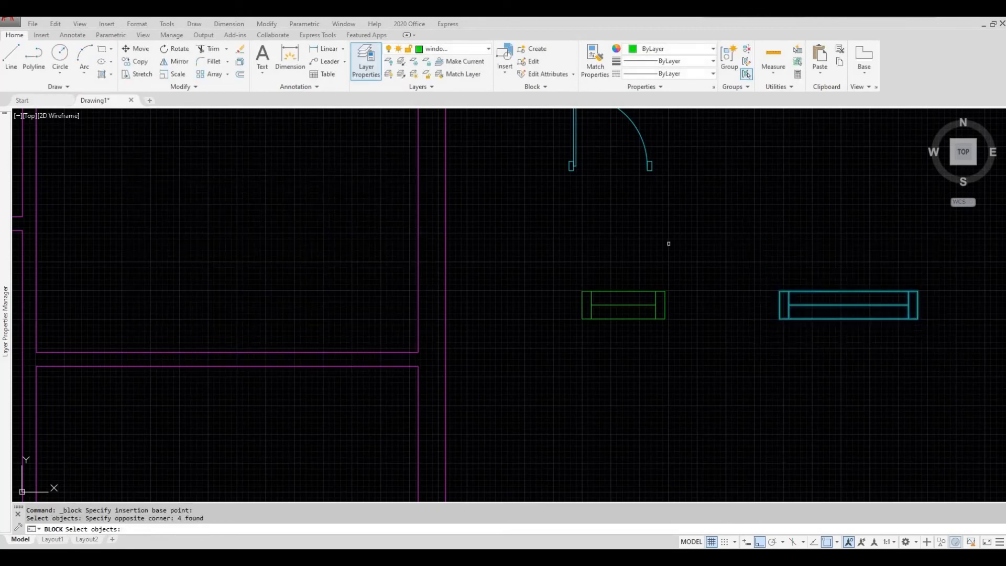
right_click(668, 243)
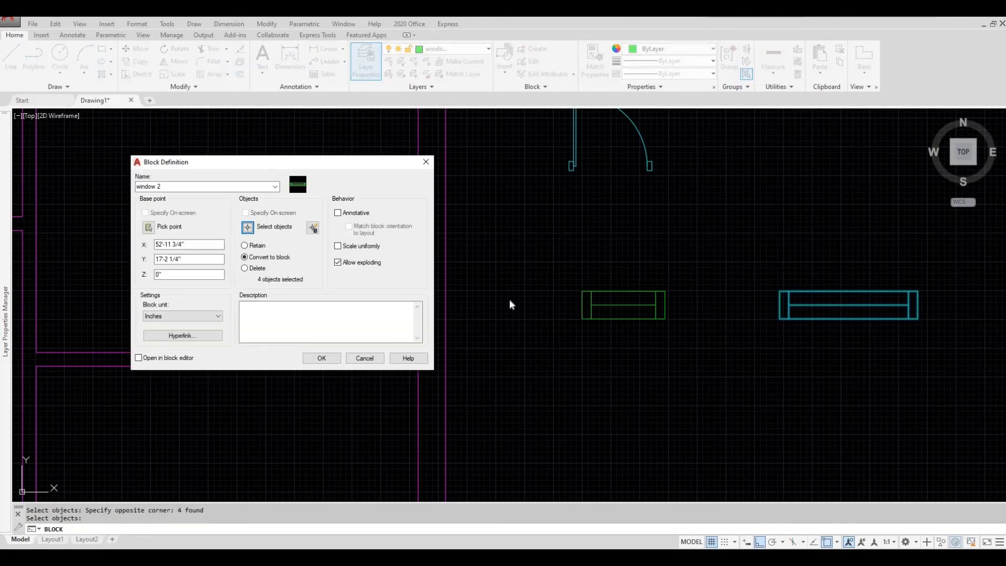
left_click(322, 358)
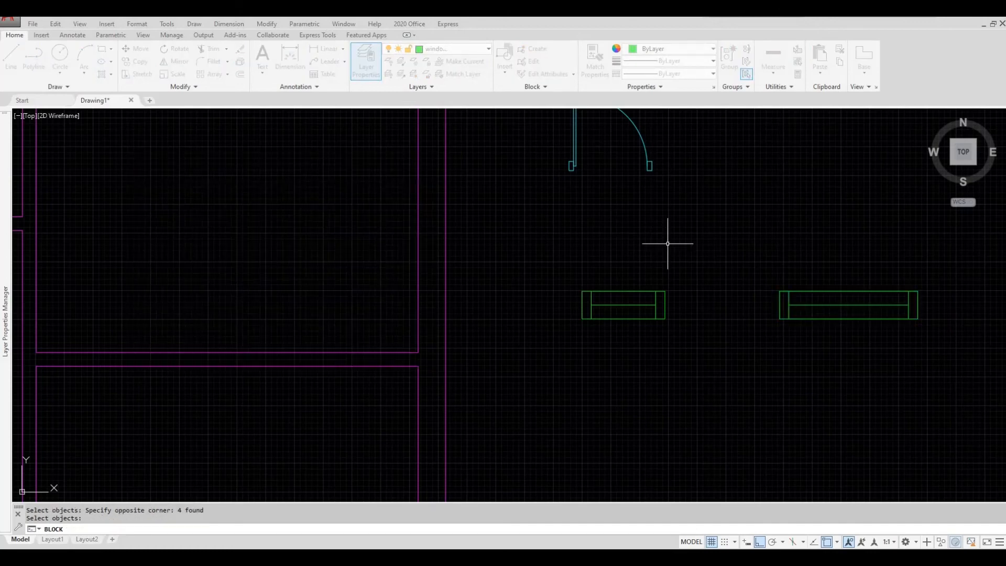
Step: Make the doors layer current
mouse_move(526, 283)
middle_mouse_down()
mouse_move(422, 357)
mouse_move(398, 392)
middle_mouse_up()
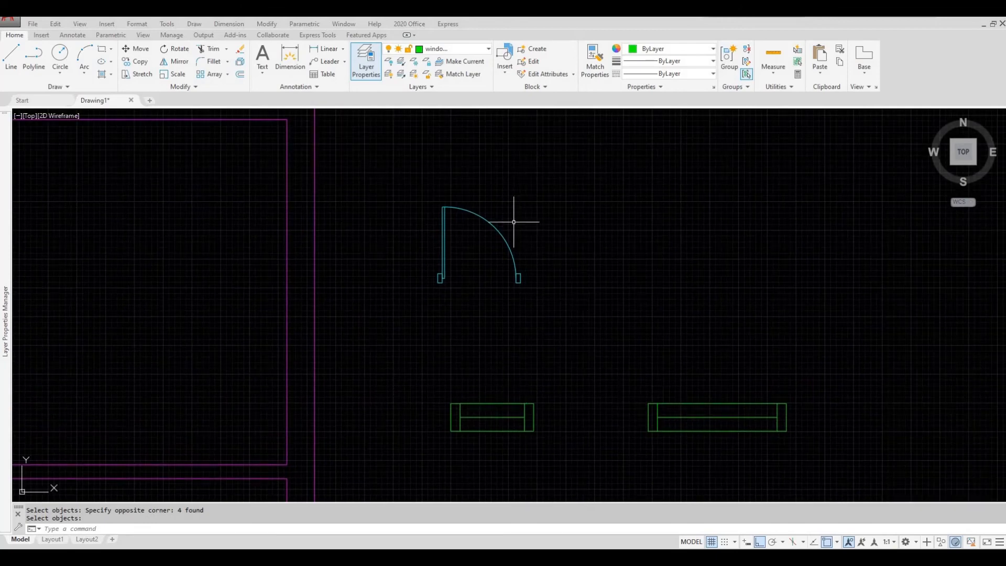
left_click(487, 49)
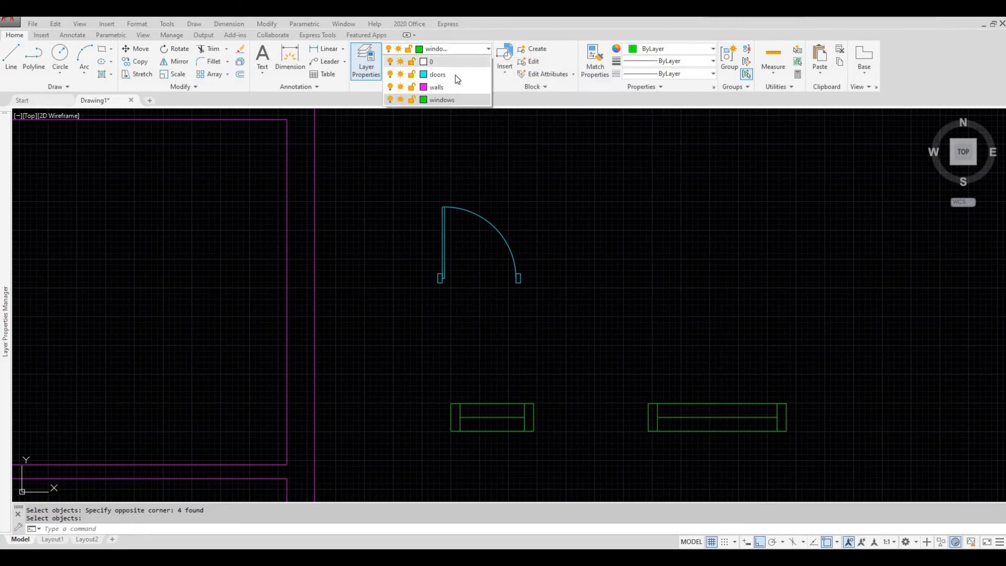
left_click(457, 75)
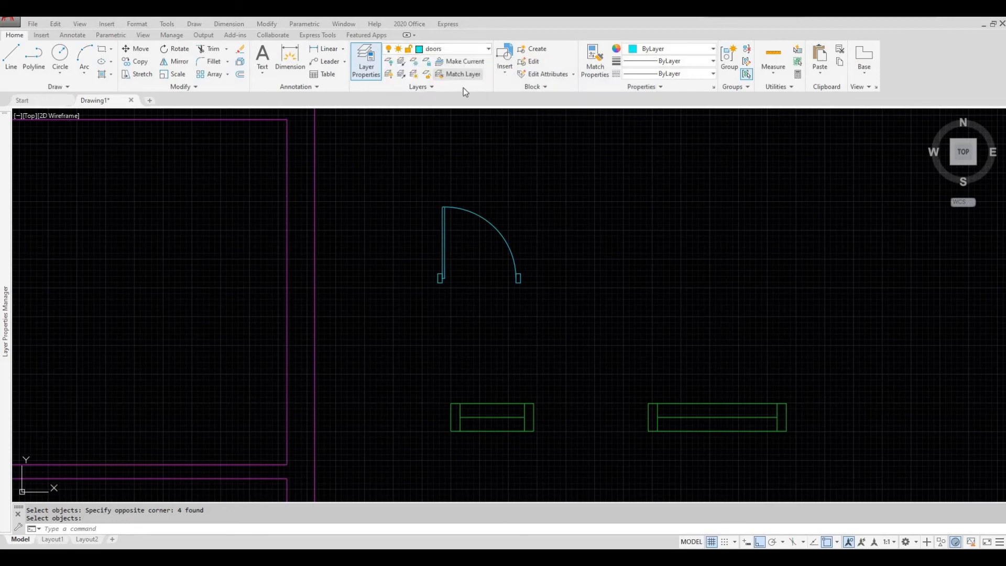
Step: Convert the door symbol into a block named "doors", with the midpoint of the left jamb's outer edge as base point
left_click(545, 51)
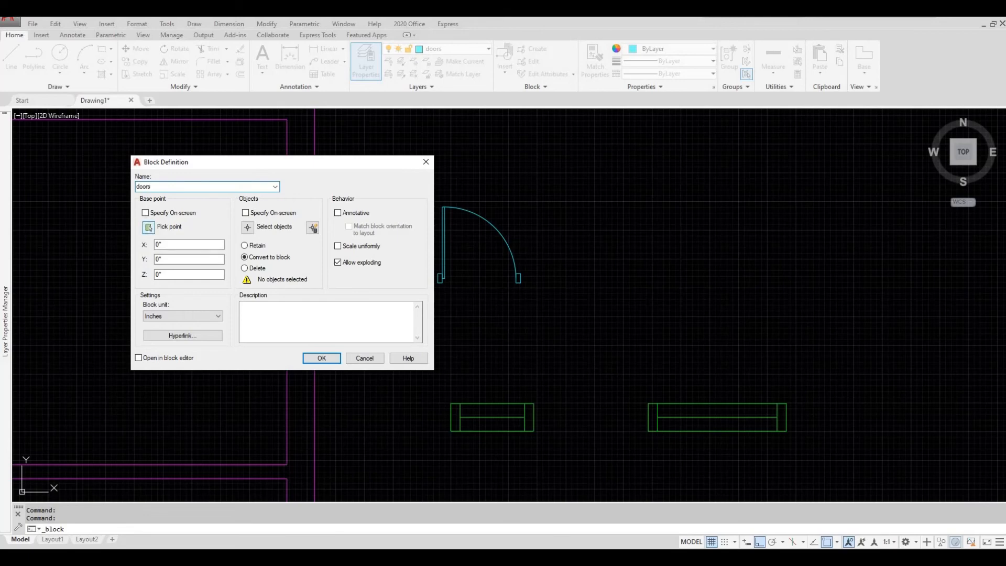
left_click(149, 227)
scroll(445, 274, "up", 4)
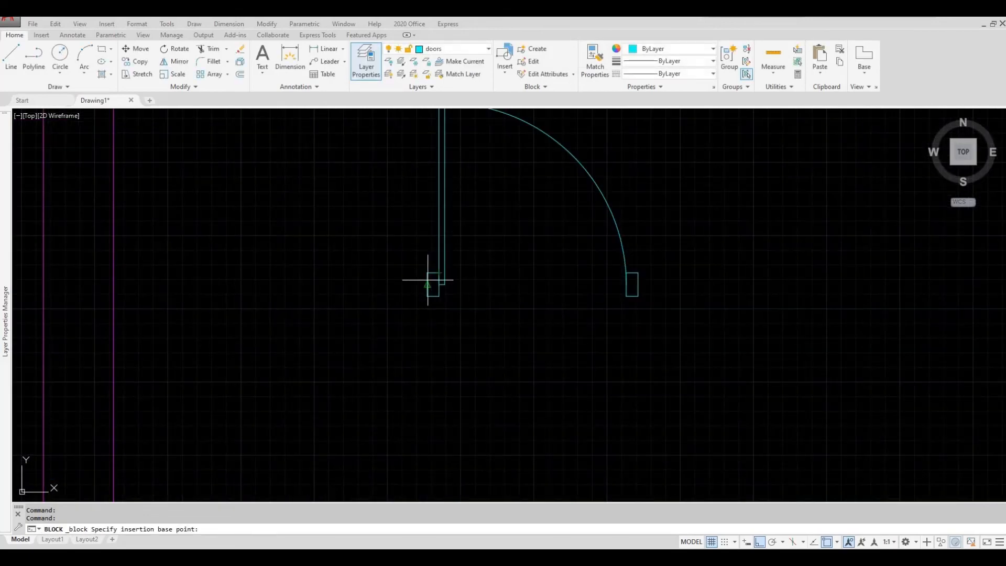
left_click(428, 285)
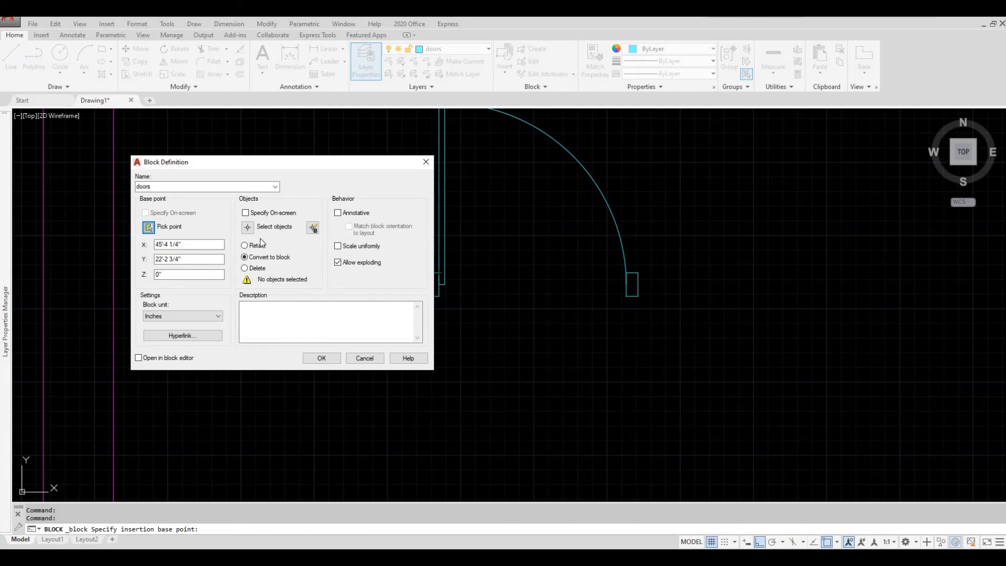
left_click(249, 230)
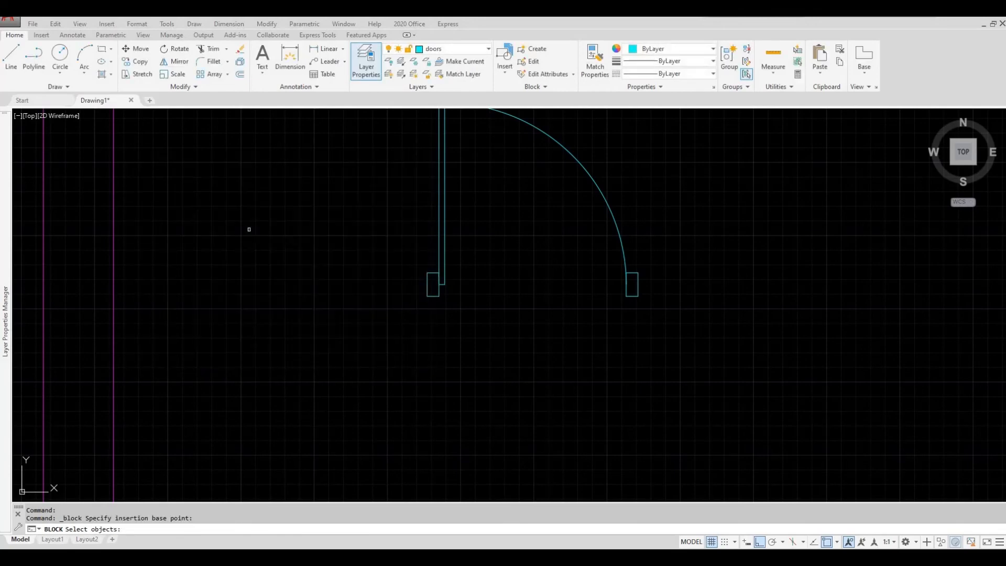
scroll(396, 270, "down", 3)
left_click(681, 391)
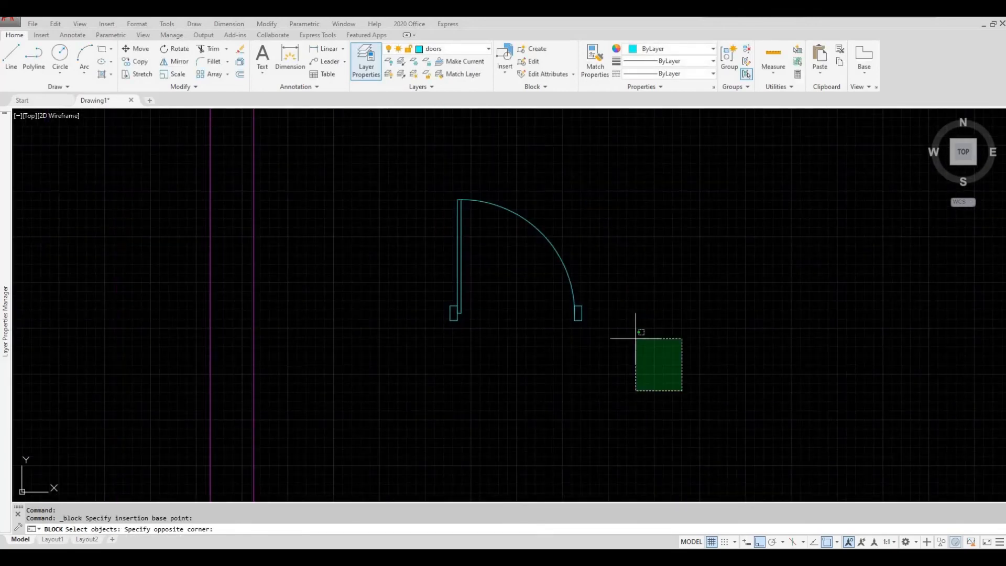
left_click(387, 177)
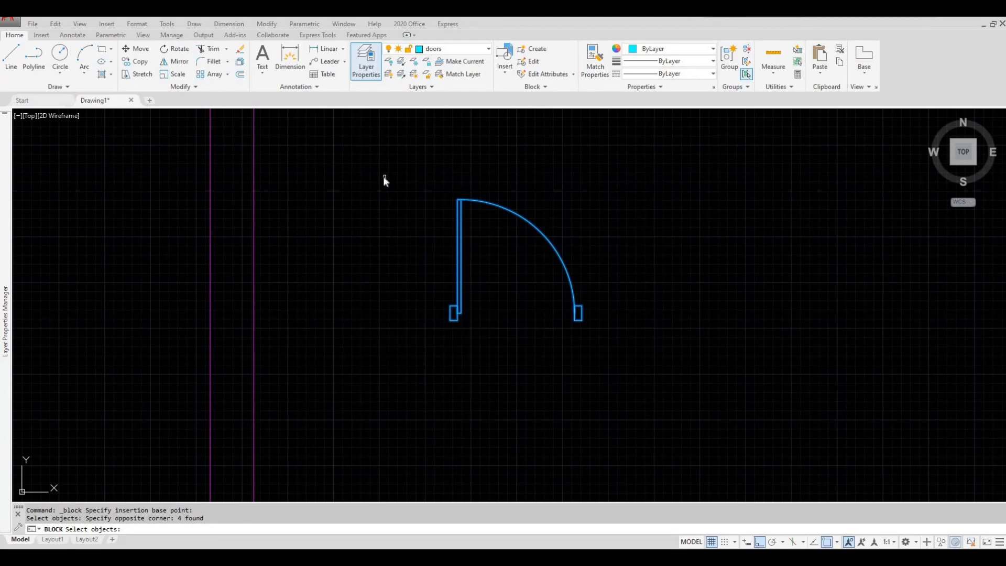
key("Return")
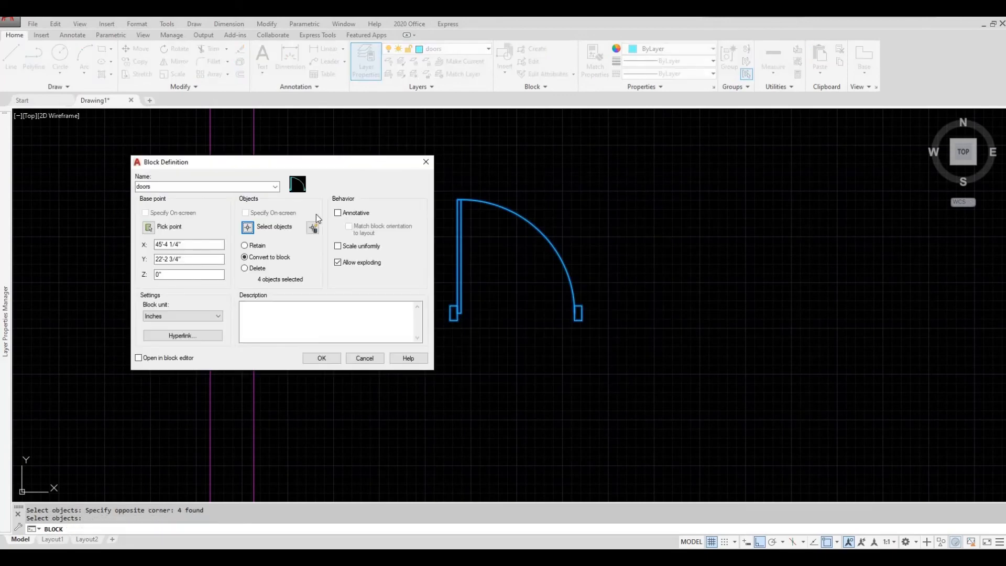
left_click(328, 360)
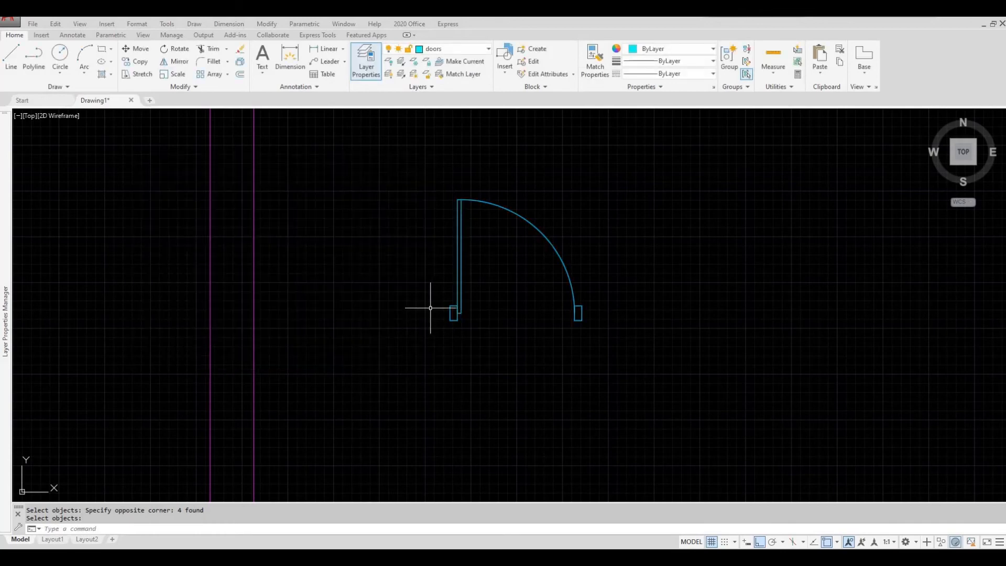
Step: Check that the door and the longer window each select as a single block, clearing the selection each time
scroll(422, 251, "down", 3)
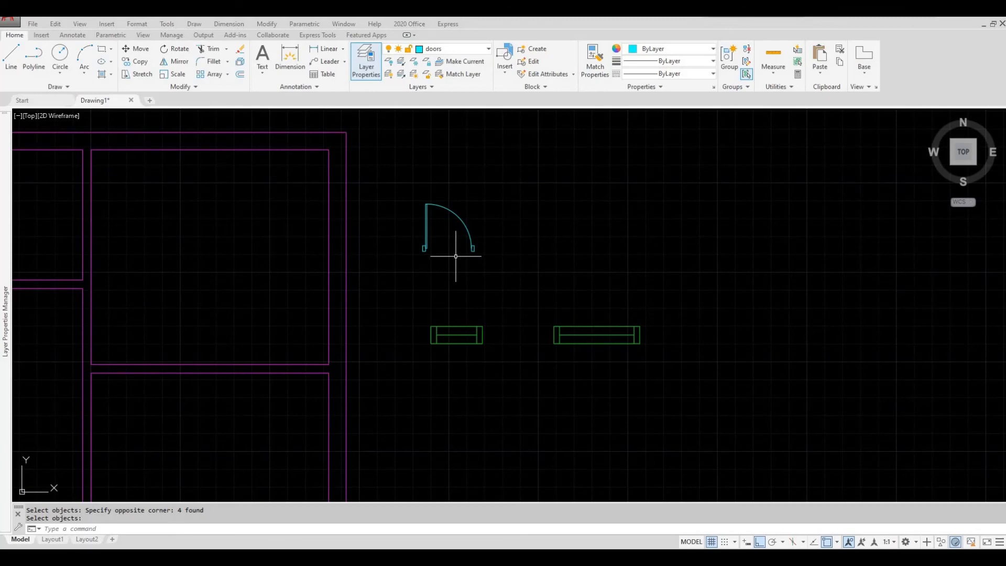
key("Escape")
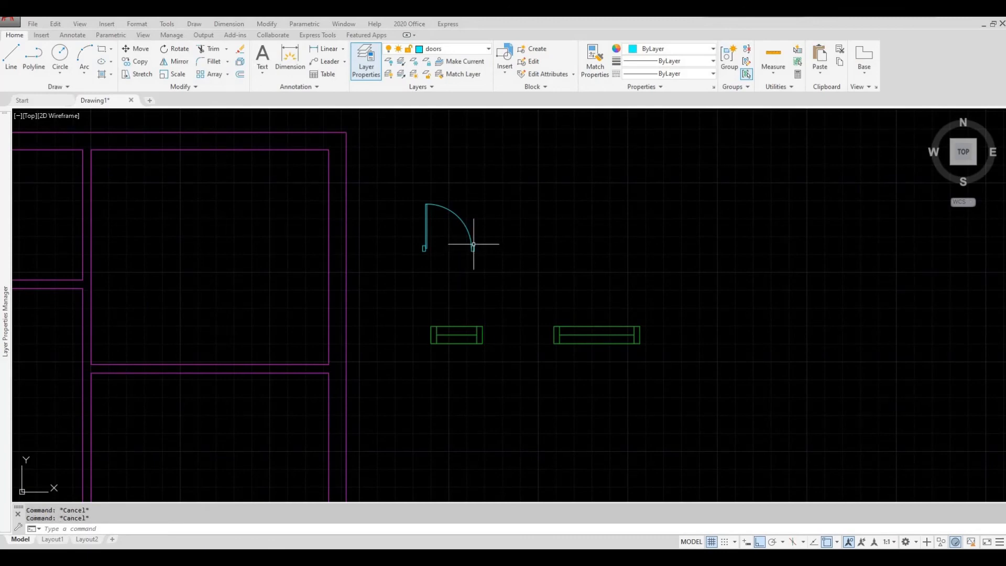
left_click(471, 242)
key("Escape")
left_click(574, 326)
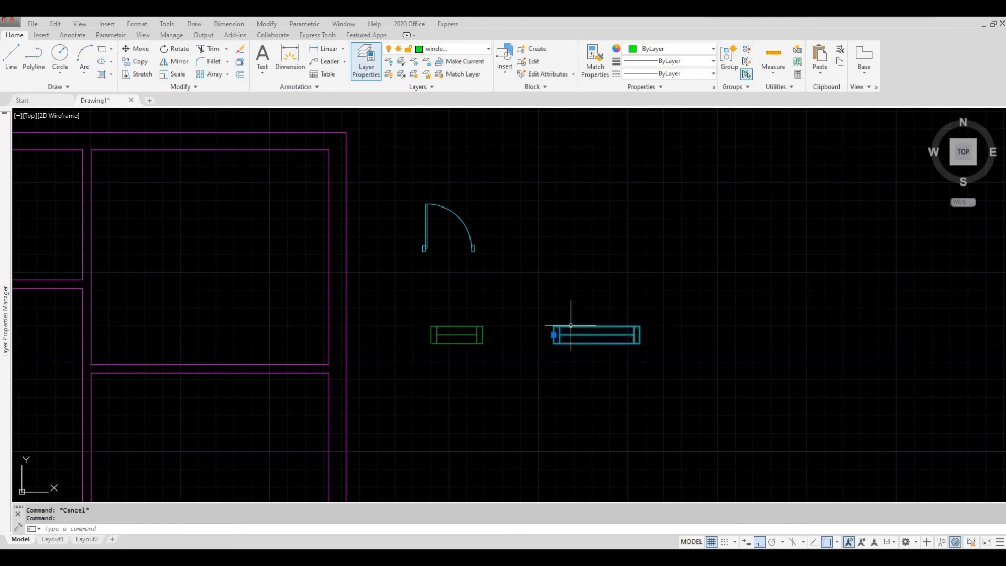
key("Escape")
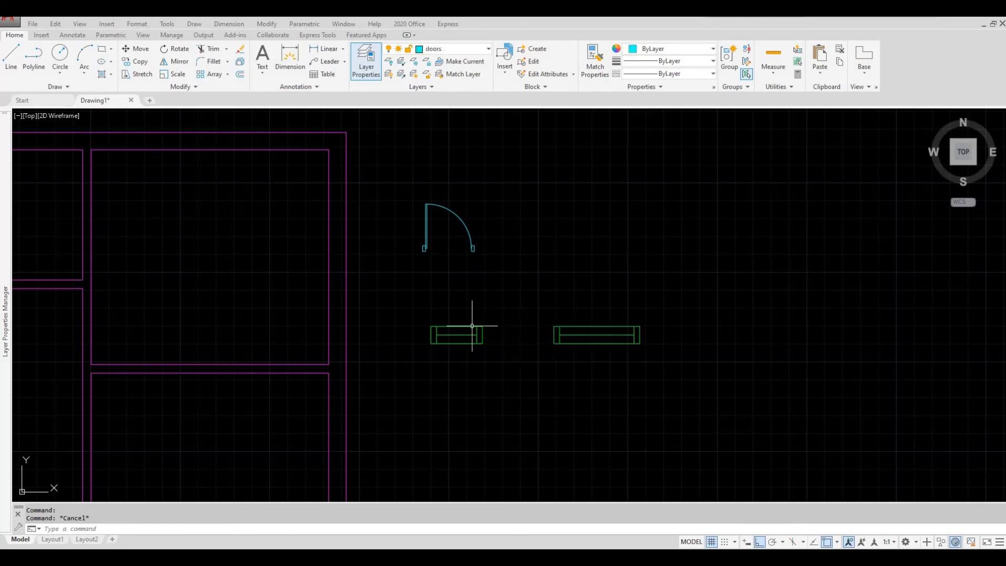
Step: Move both window blocks about 8'-3" straight down, away from the door block
scroll(472, 326, "down", 2)
scroll(461, 292, "up", 2)
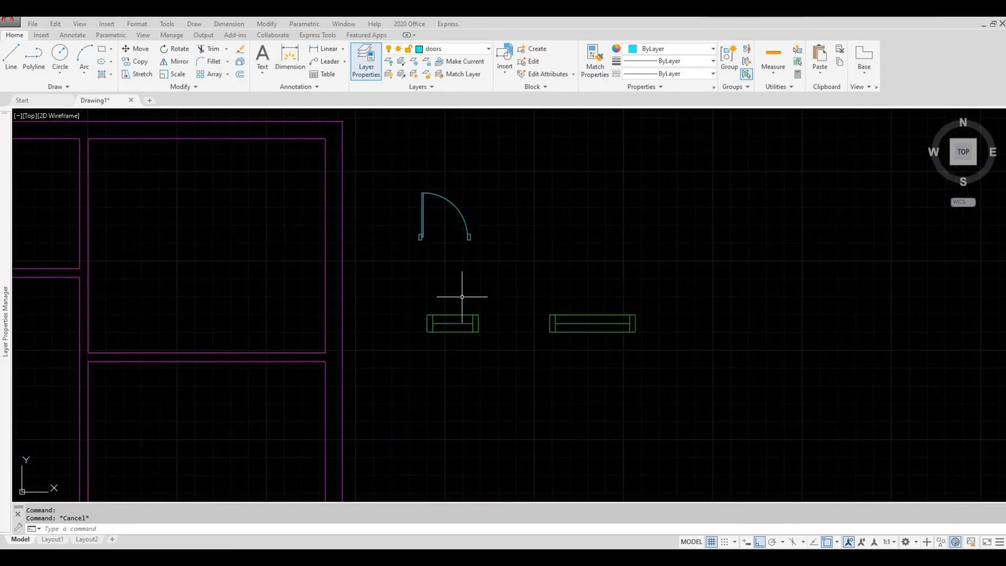
left_click(667, 370)
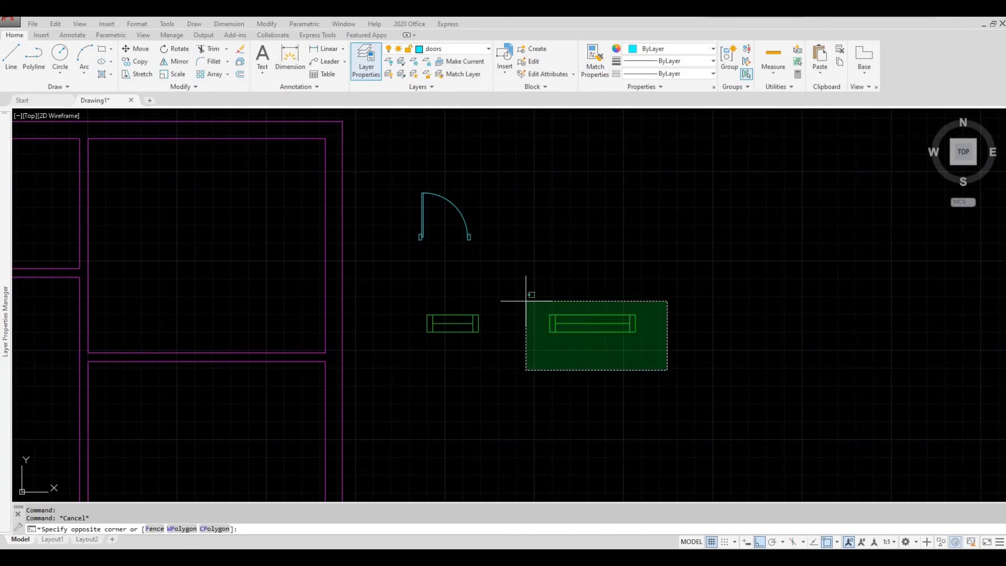
left_click(419, 284)
scroll(512, 287, "down", 3)
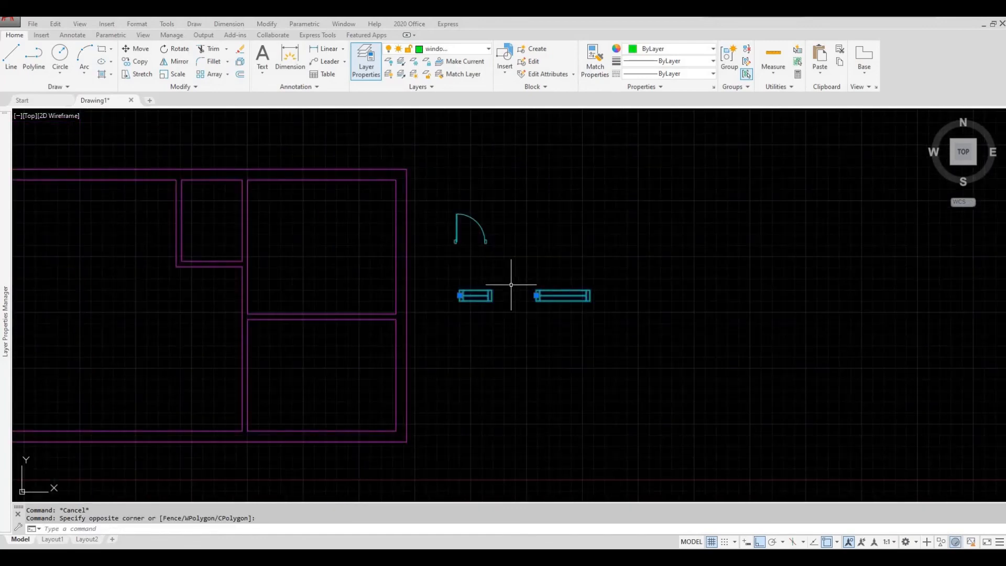
left_click(143, 54)
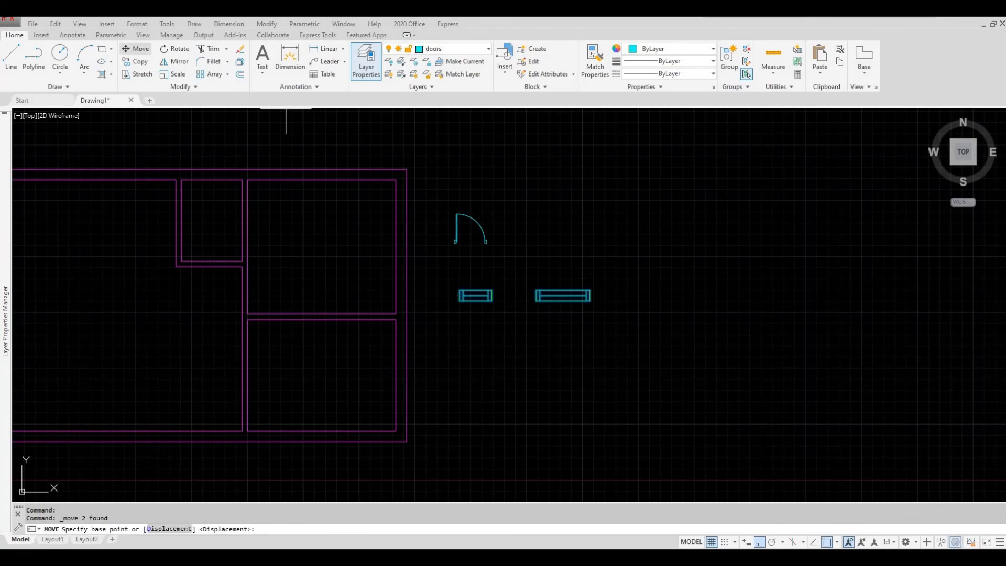
left_click(658, 294)
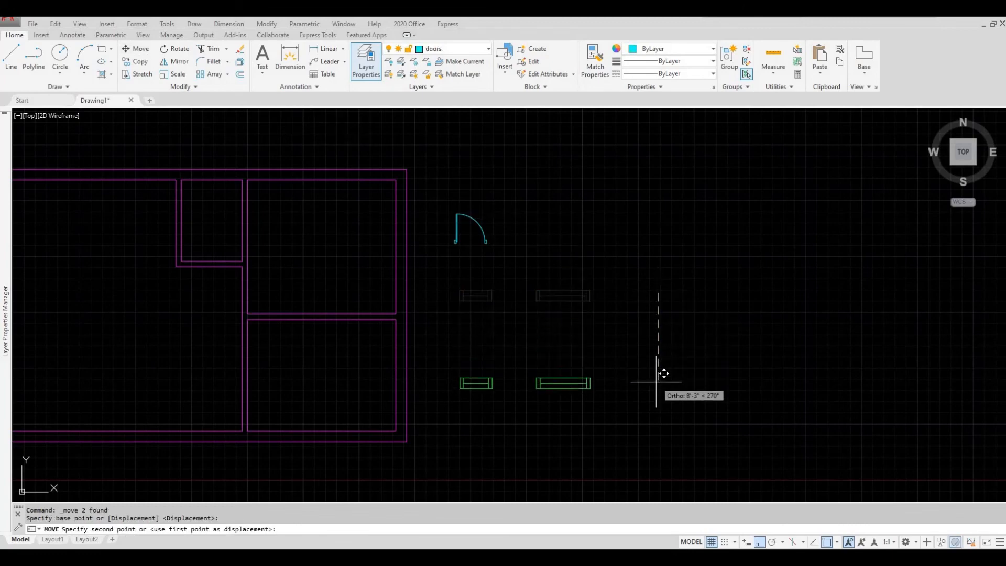
left_click(656, 381)
middle_click_drag(653, 365, 618, 362)
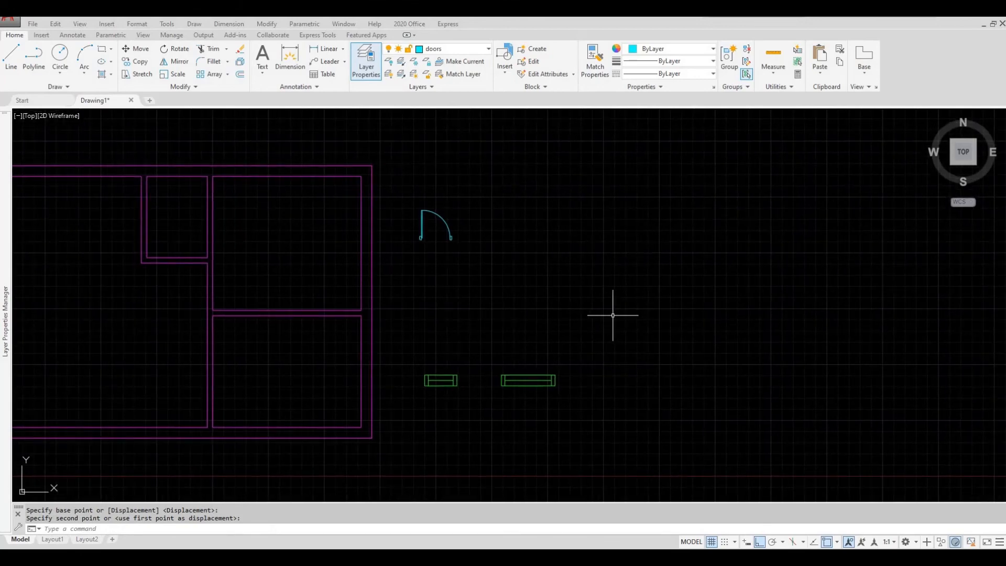
Step: Mirror the door block about a vertical line just to its right, keeping the original door
key("Escape")
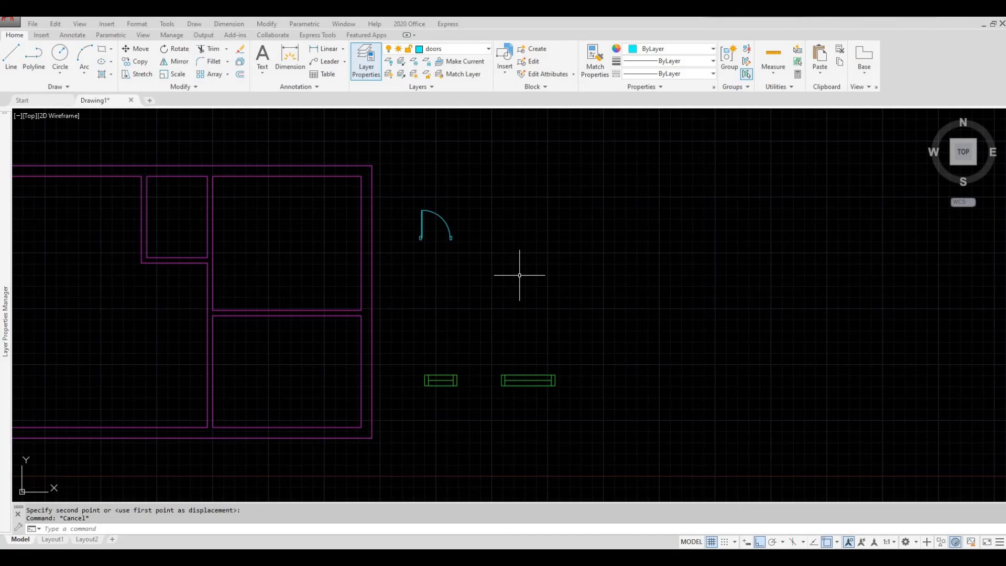
left_click(482, 261)
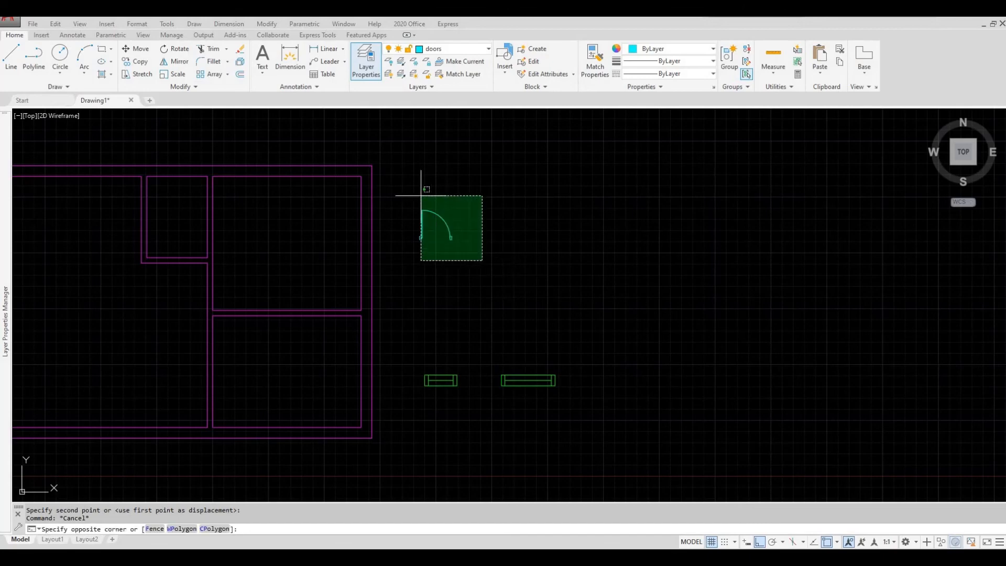
left_click(402, 194)
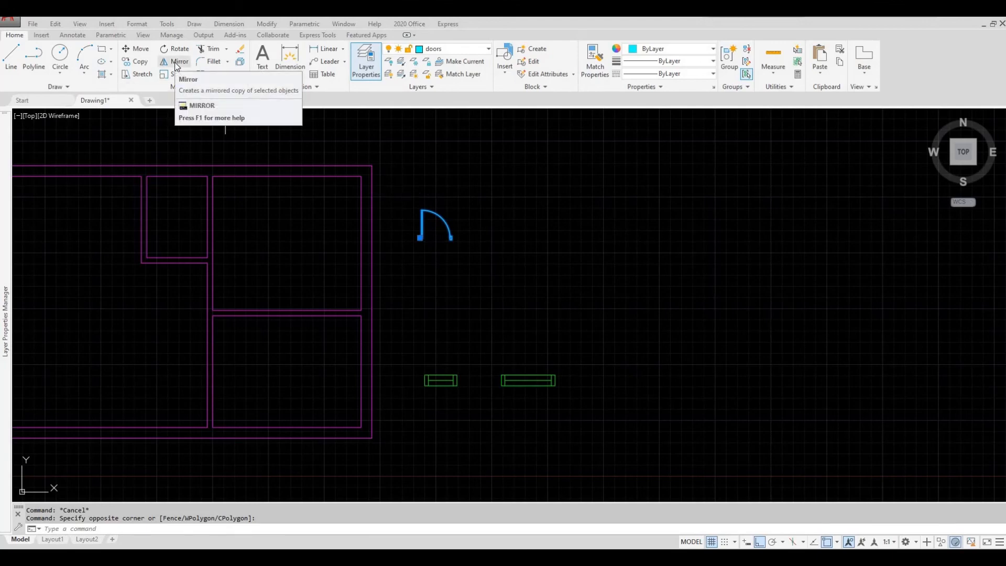
left_click(178, 61)
left_click(467, 213)
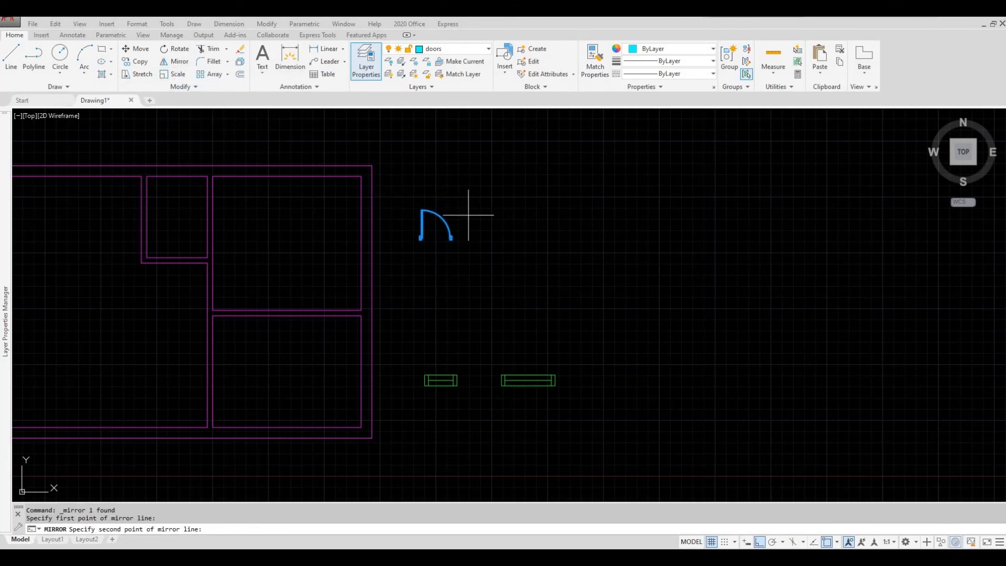
left_click(468, 298)
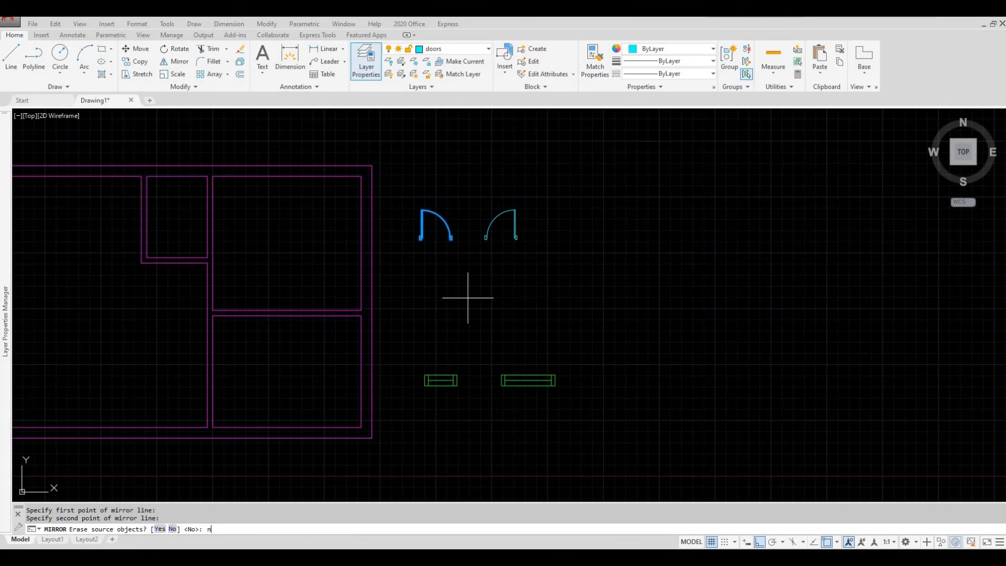
type("n")
key("Return")
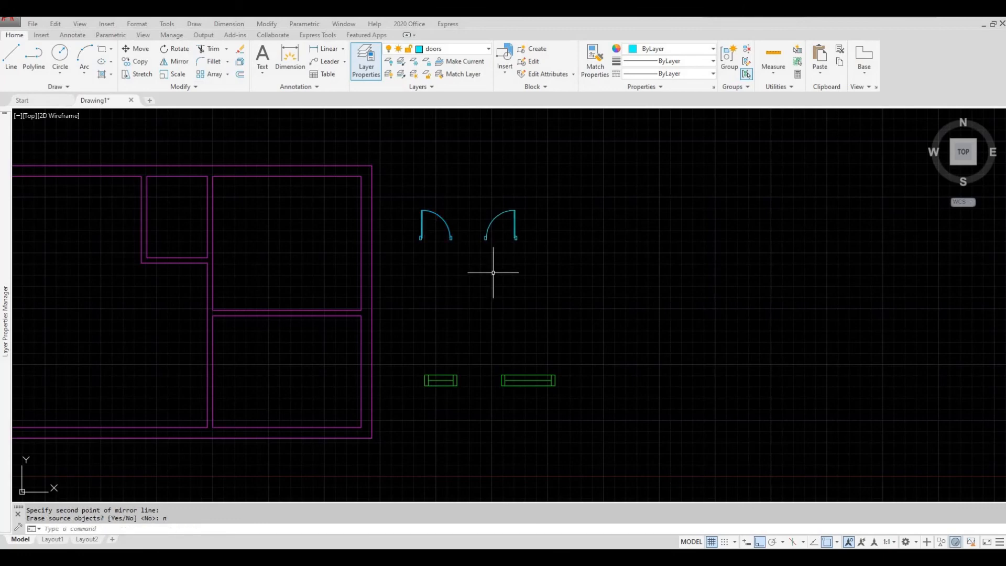
Step: Mirror both door blocks about a horizontal line just below them, keeping the two original doors
left_click(554, 261)
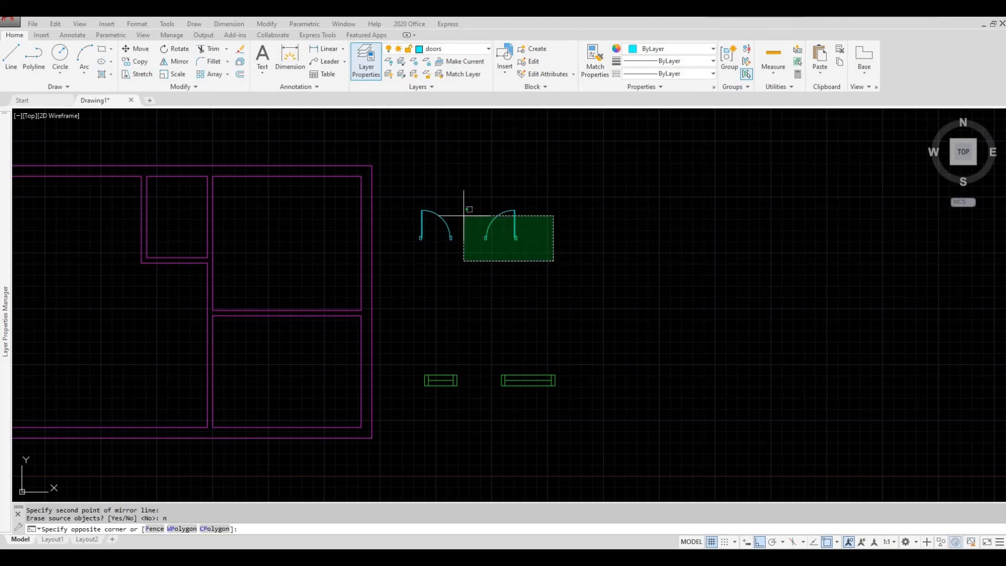
left_click(406, 192)
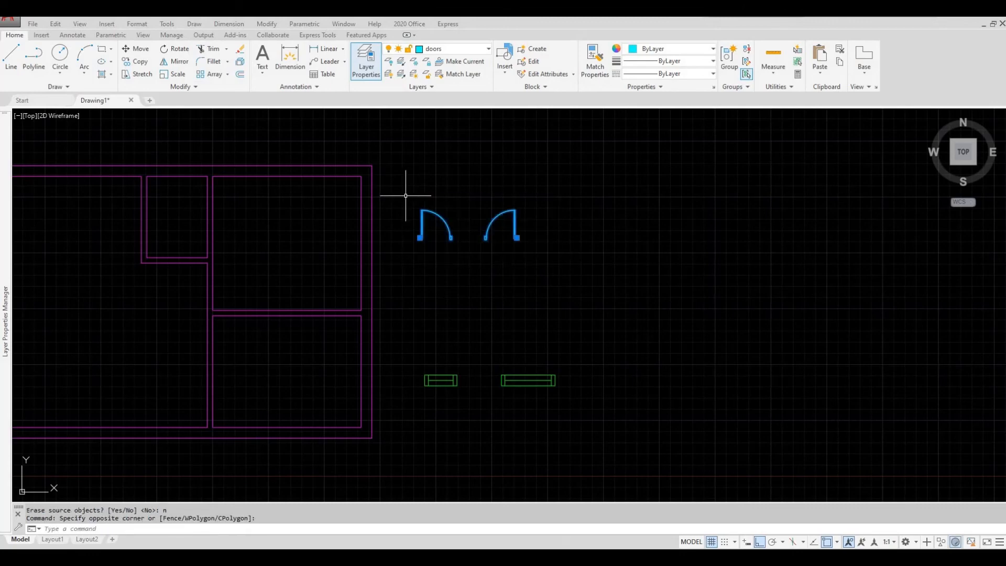
left_click(174, 62)
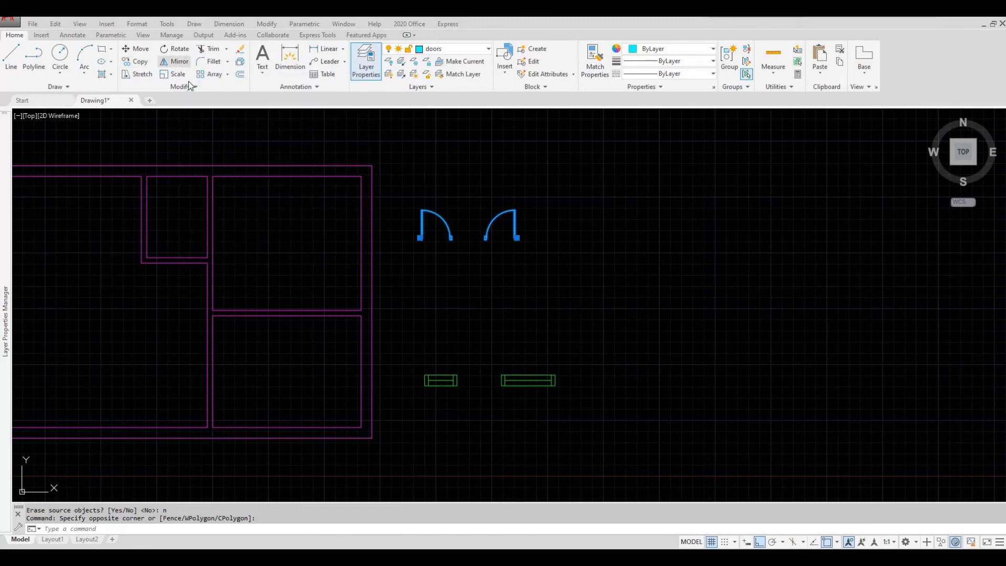
left_click(420, 263)
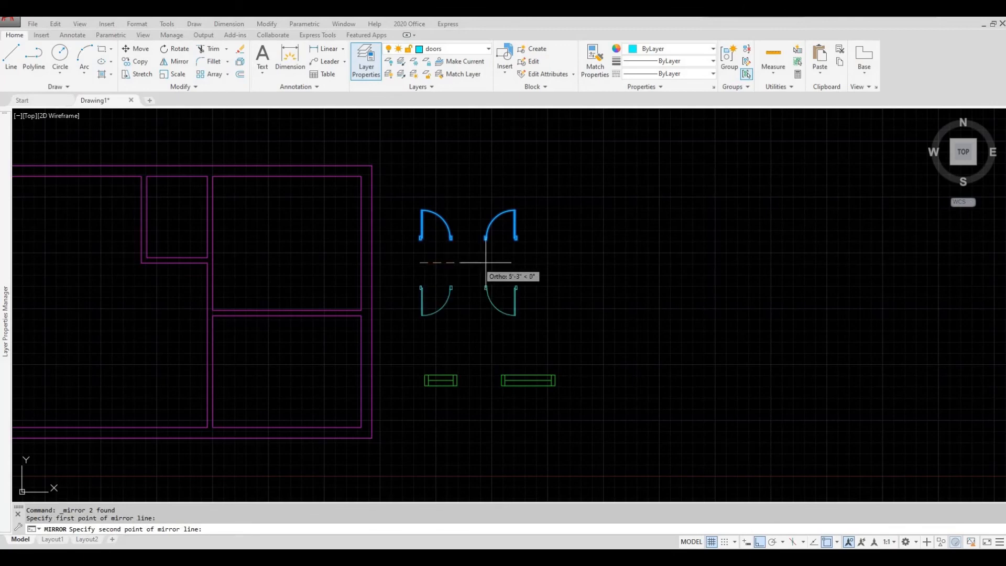
left_click(518, 263)
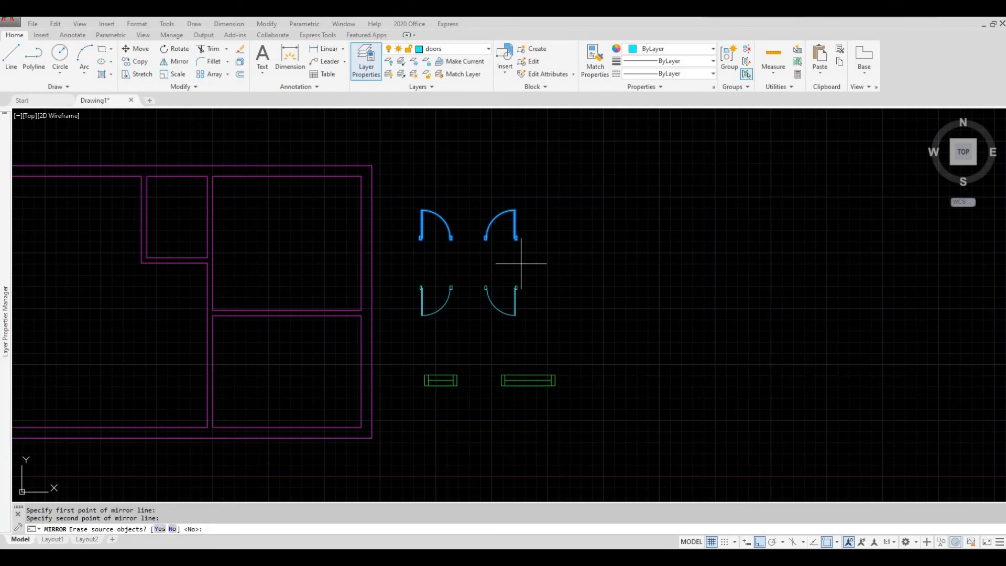
key("Return")
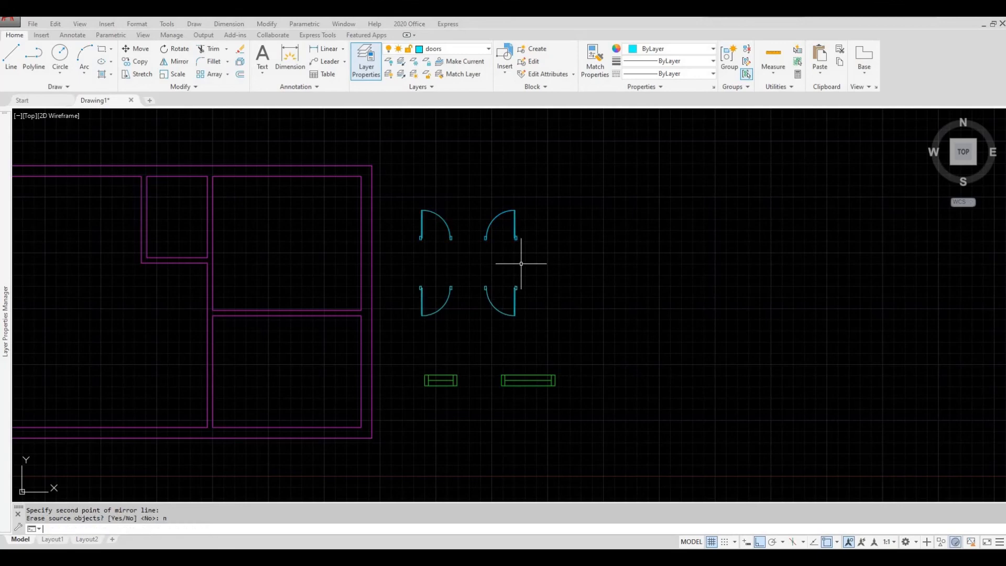
Step: Copy the four door blocks about 18'-8" horizontally to the right
left_click(577, 323)
left_click(398, 179)
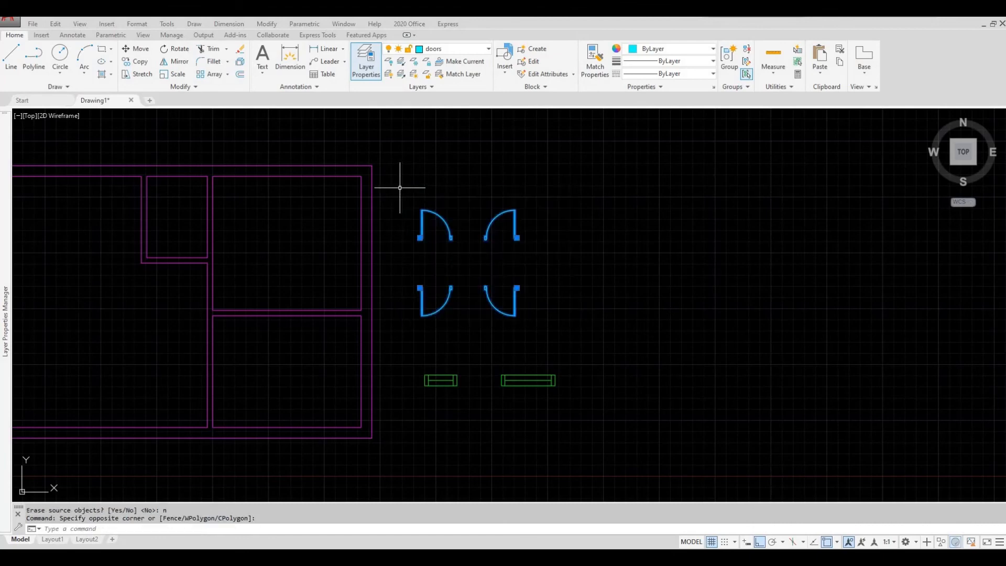
left_click(140, 61)
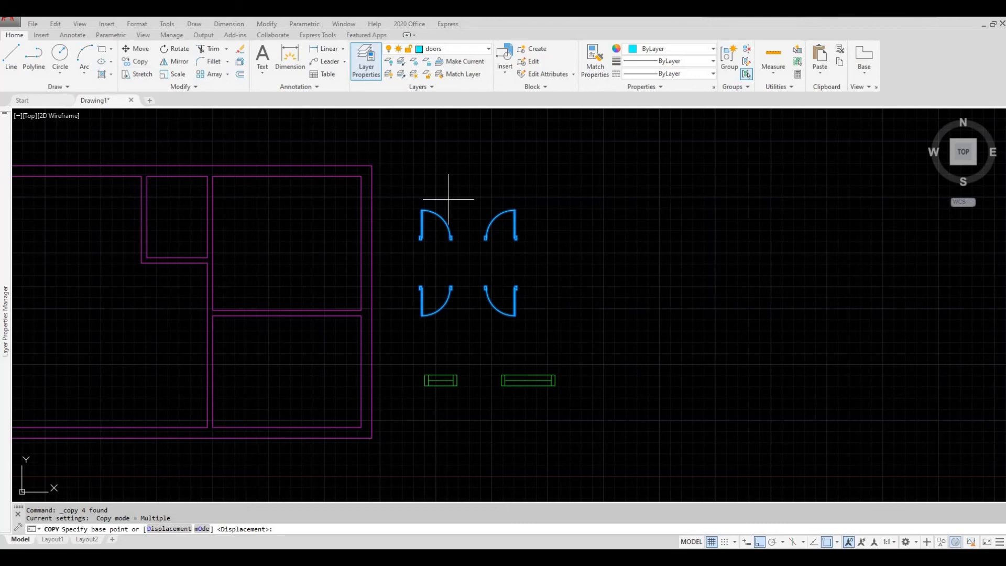
left_click(467, 264)
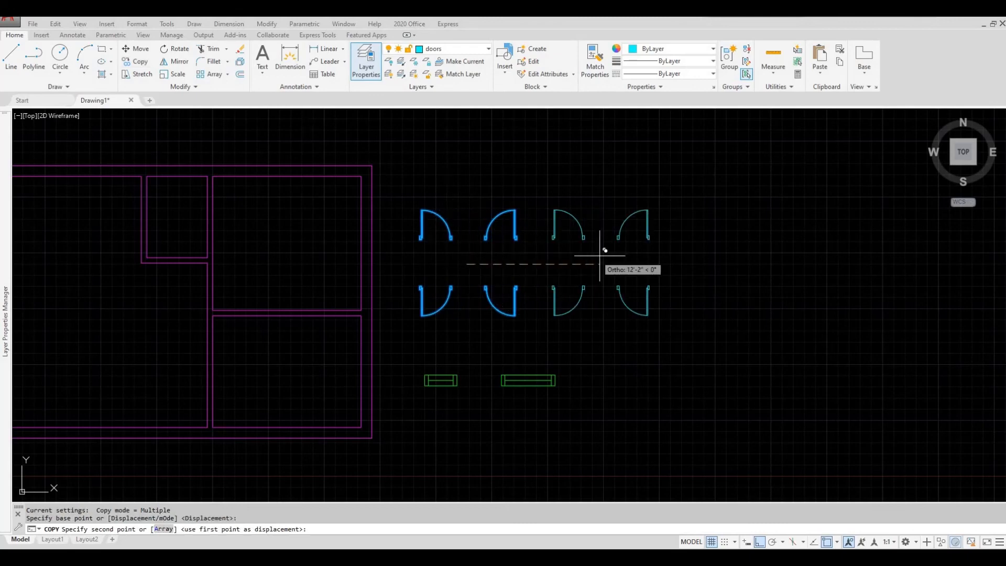
left_click(668, 260)
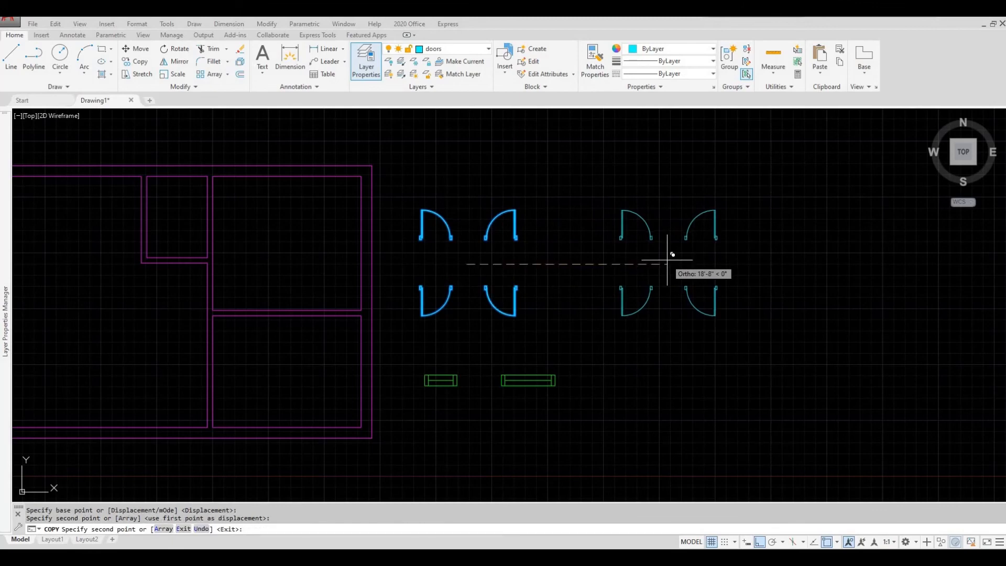
key("Escape")
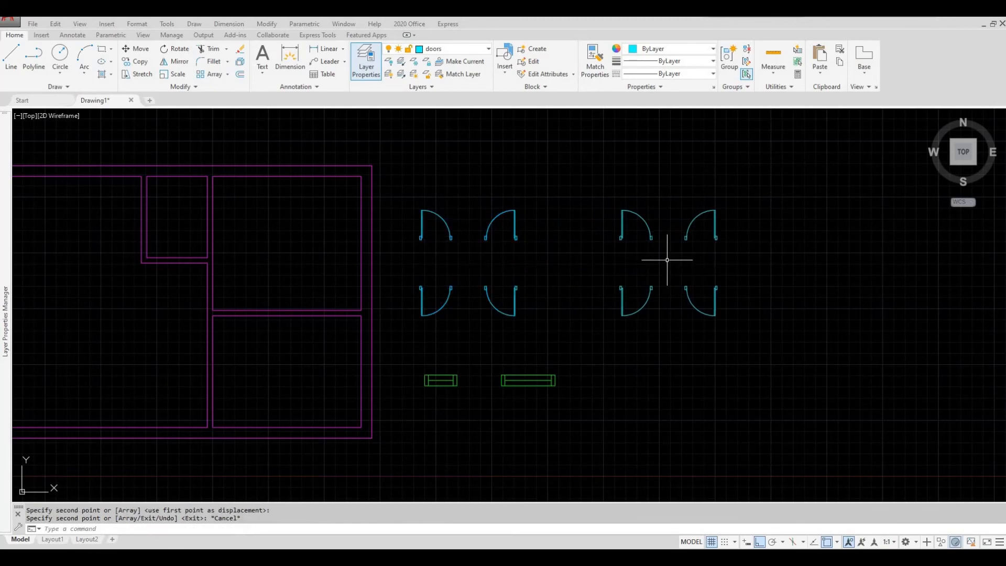
Step: Rotate the four copied doors by 270° about the centre of their group
left_click(752, 334)
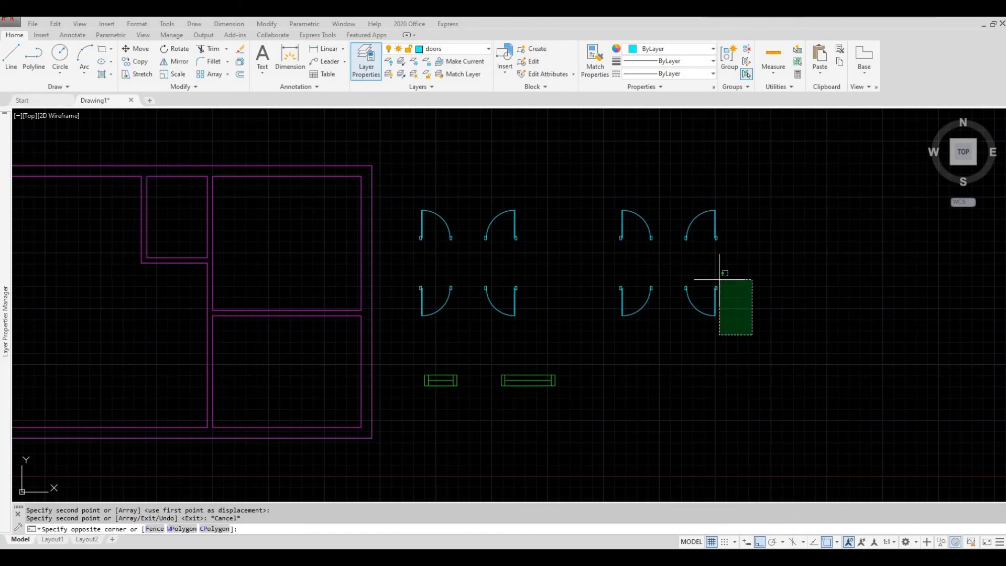
left_click(601, 185)
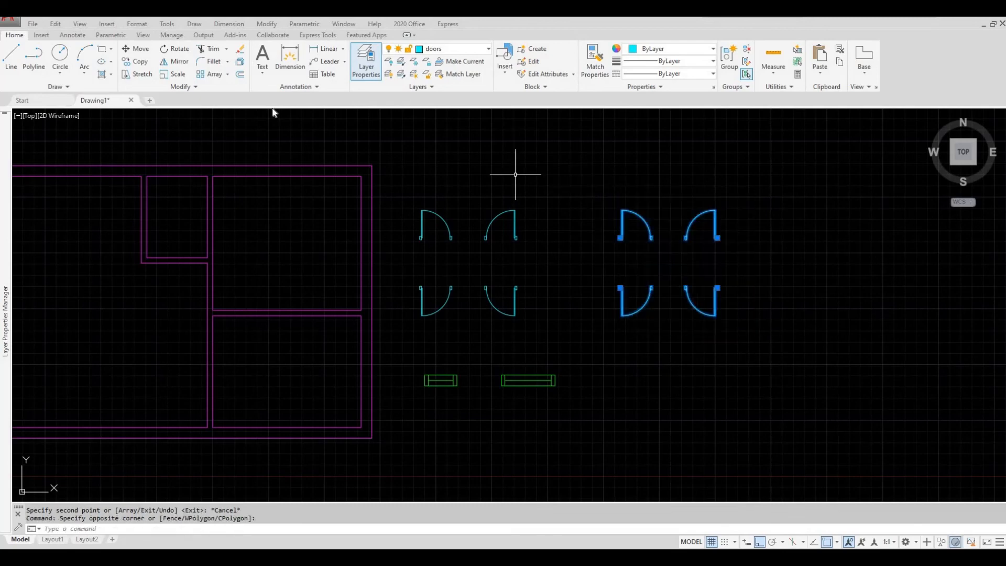
left_click(180, 50)
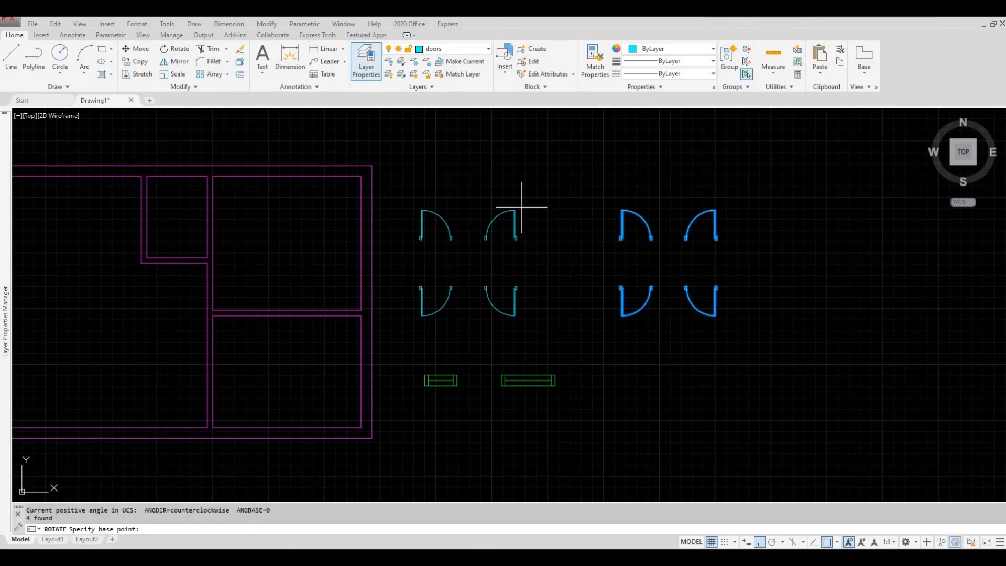
left_click(668, 266)
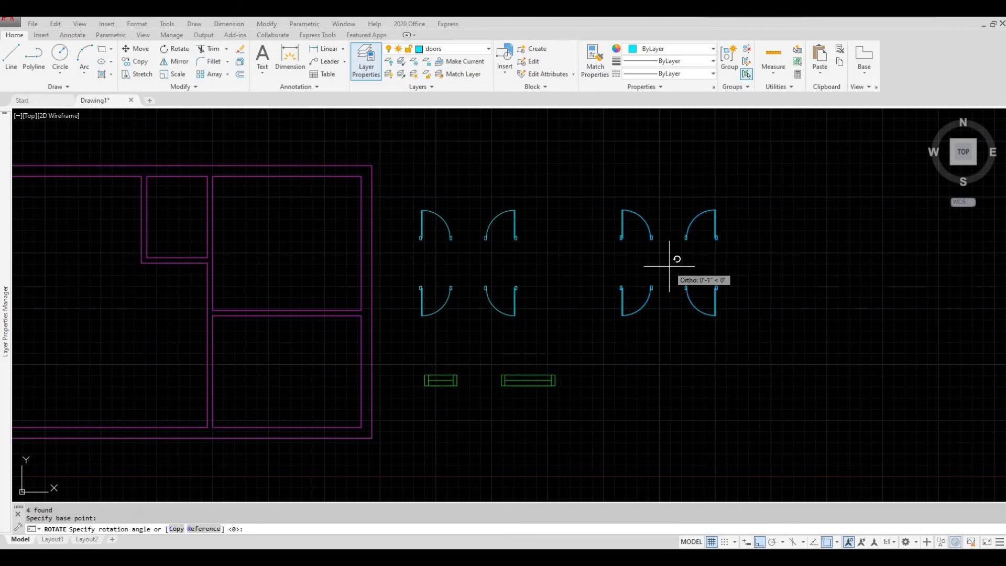
left_click(676, 351)
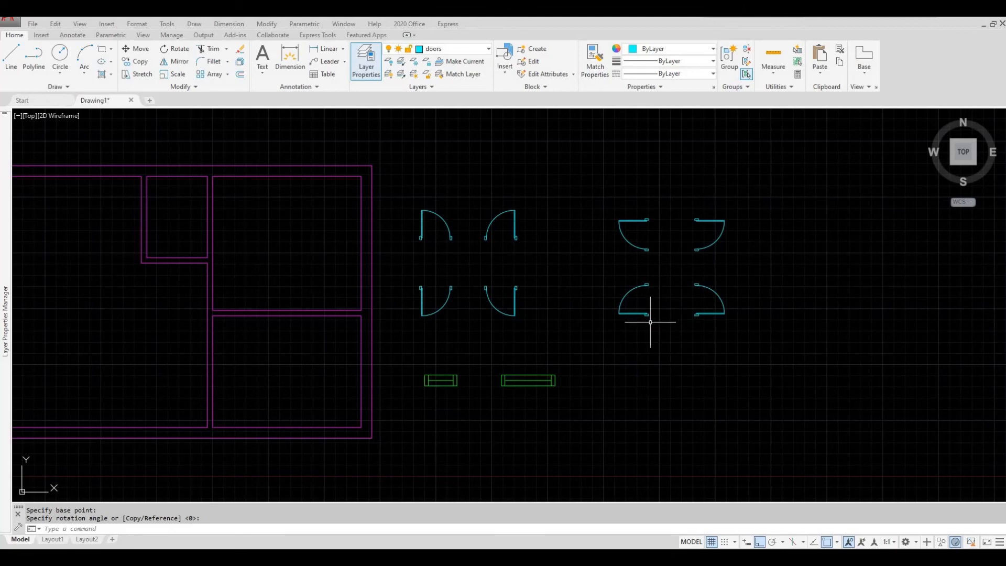
Step: Copy both window blocks horizontally to the right, placing the copies below the rotated doors
middle_click_drag(635, 338, 645, 295)
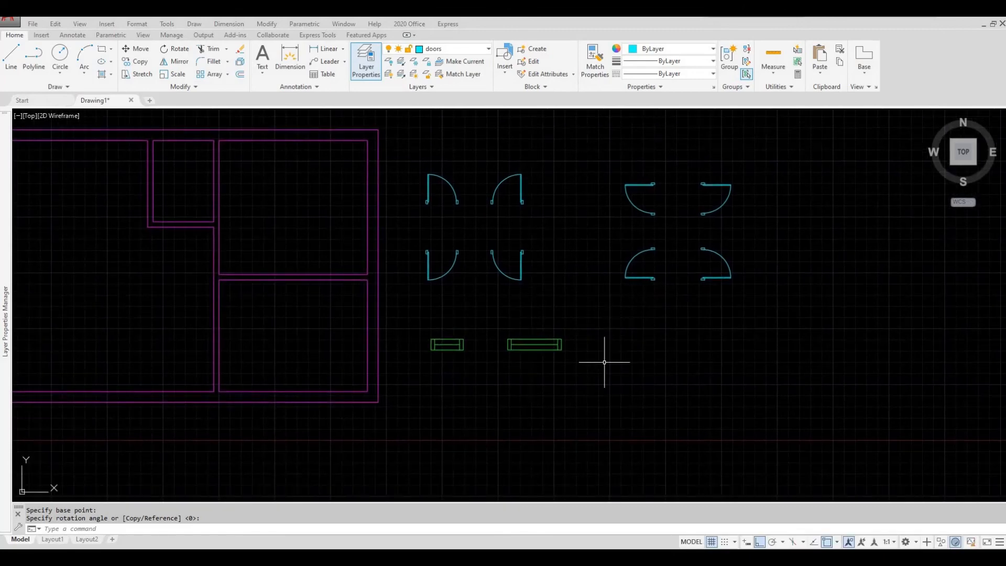
left_click(653, 385)
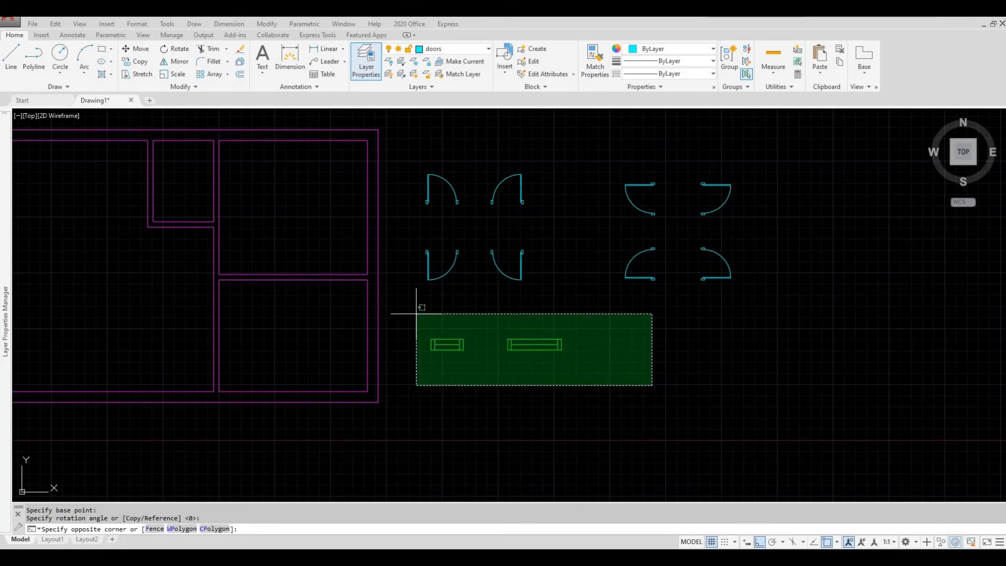
left_click(416, 314)
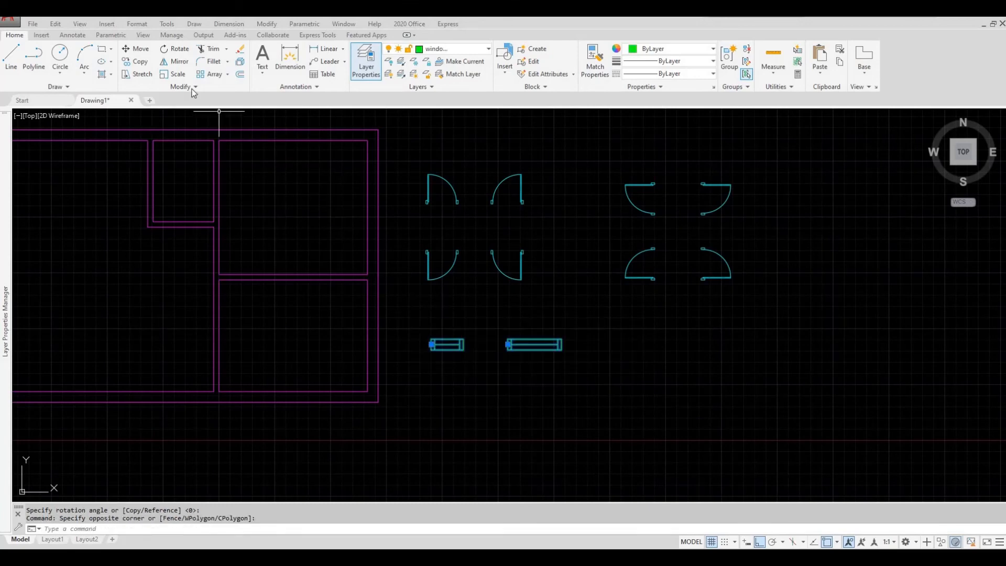
left_click(139, 61)
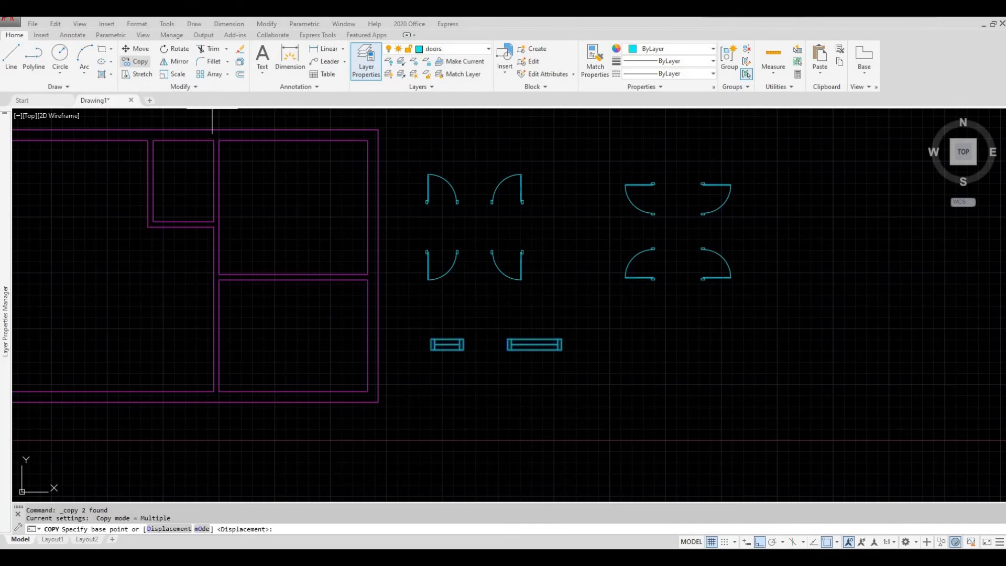
left_click(427, 324)
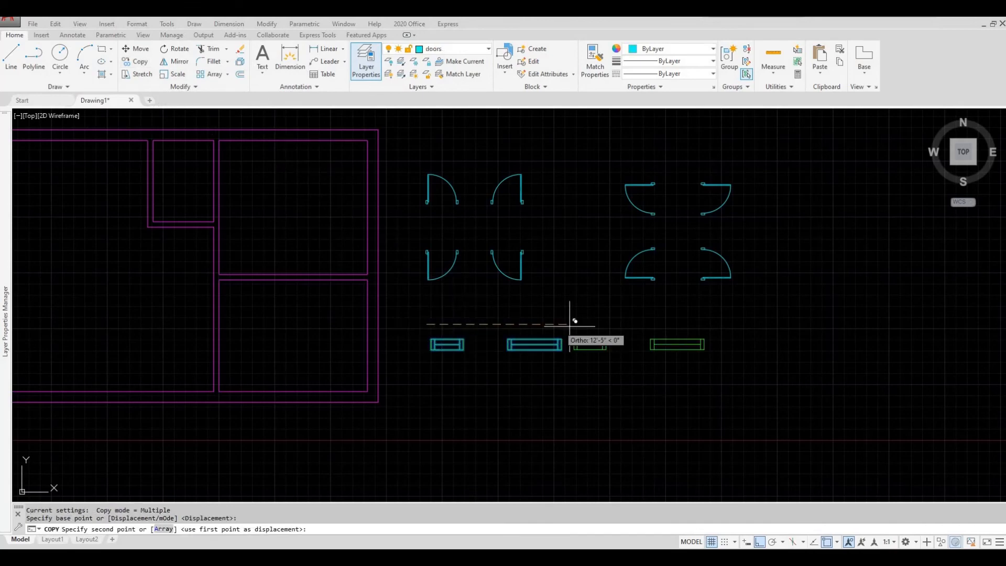
left_click(659, 340)
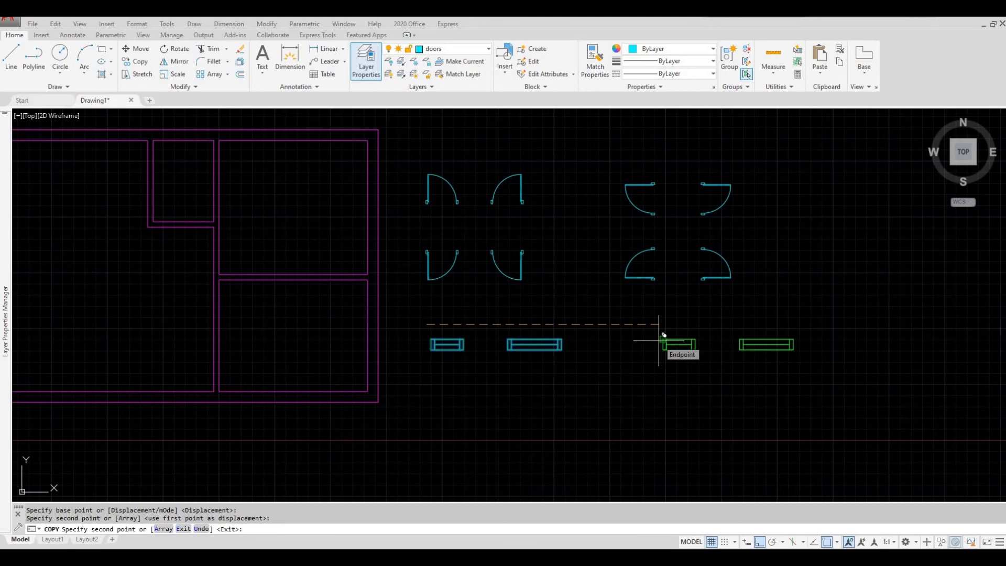
key("Escape")
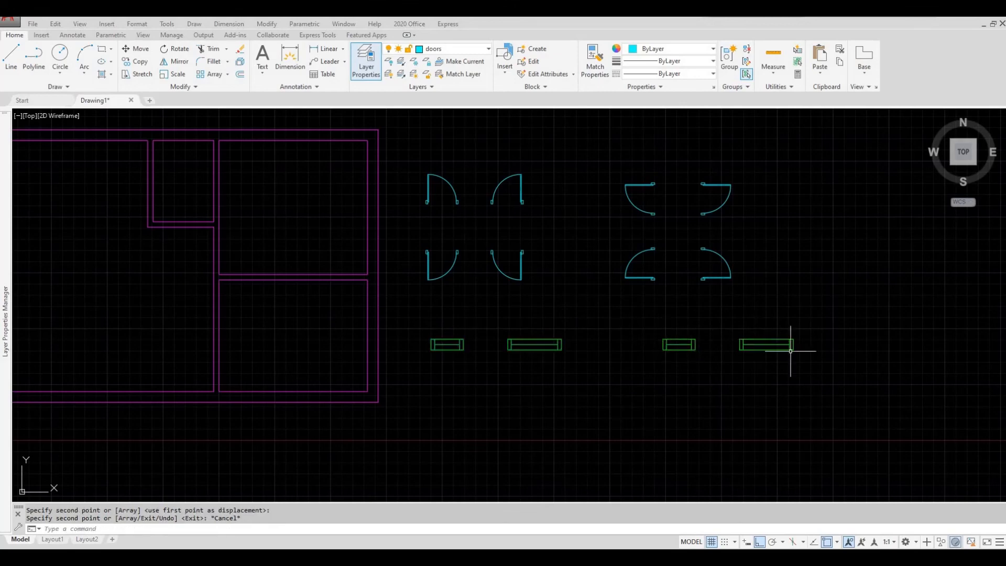
Step: Rotate the two copied windows by 270° about a point just above the shorter one so they stand vertically
left_click(842, 393)
left_click(643, 320)
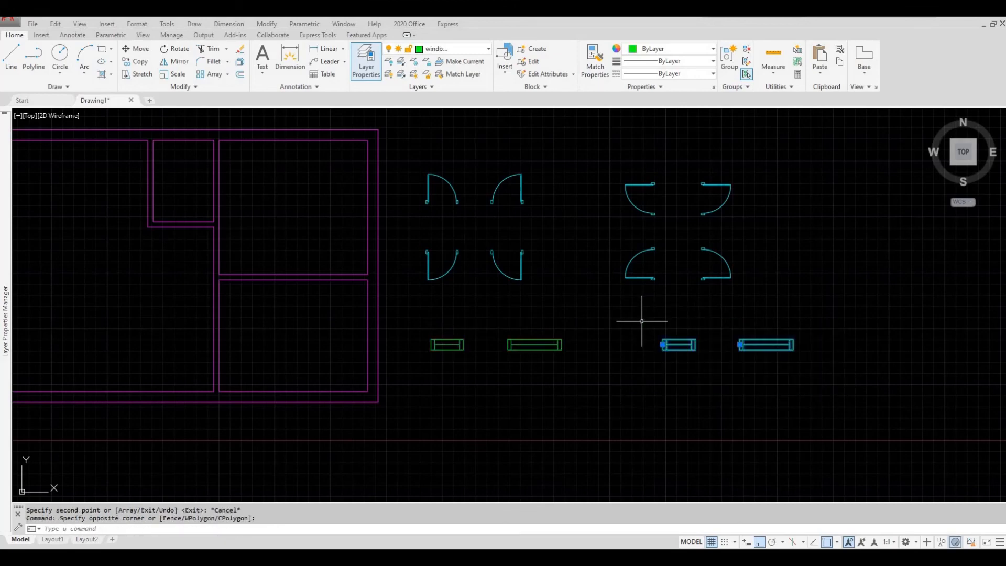
left_click(179, 48)
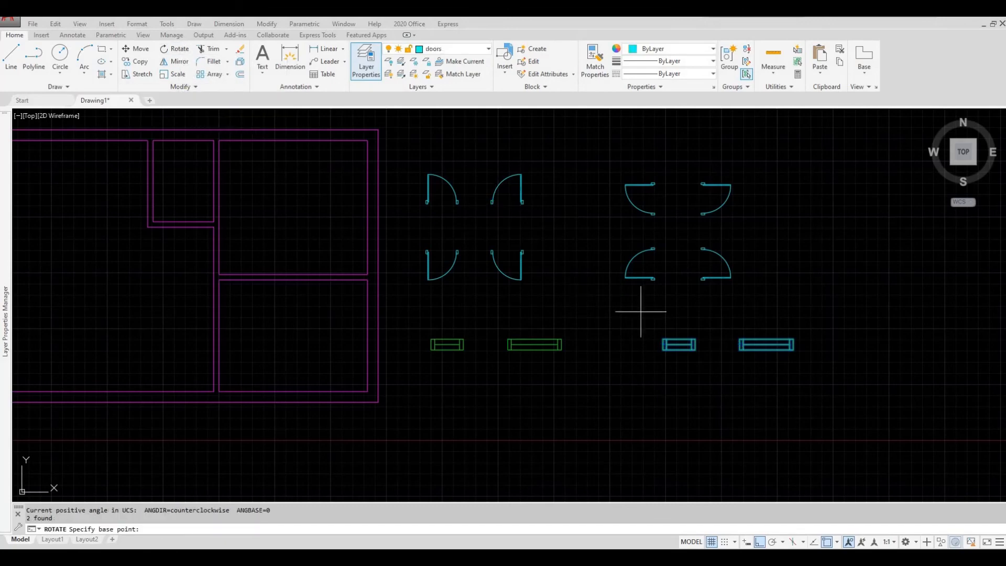
left_click(687, 321)
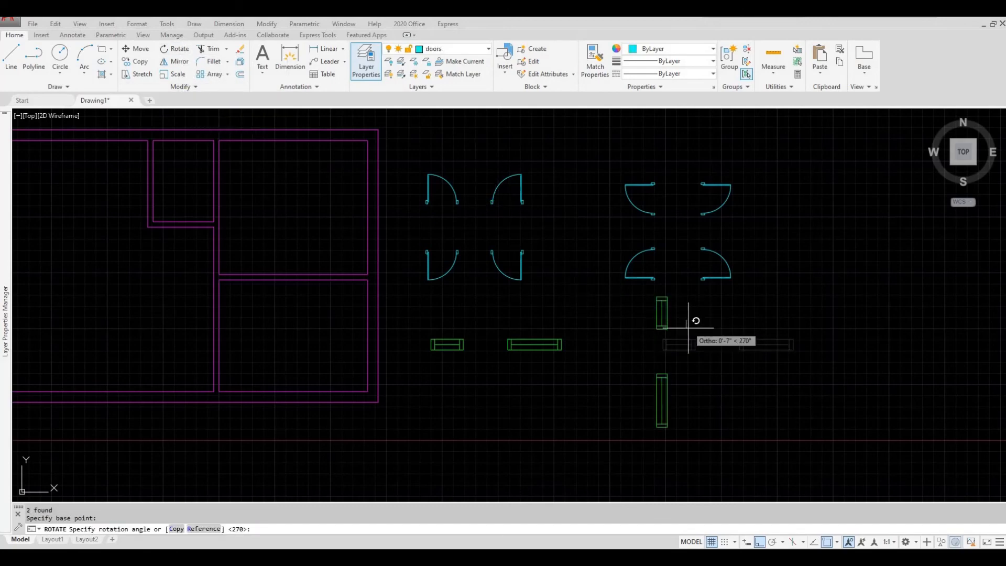
left_click(692, 419)
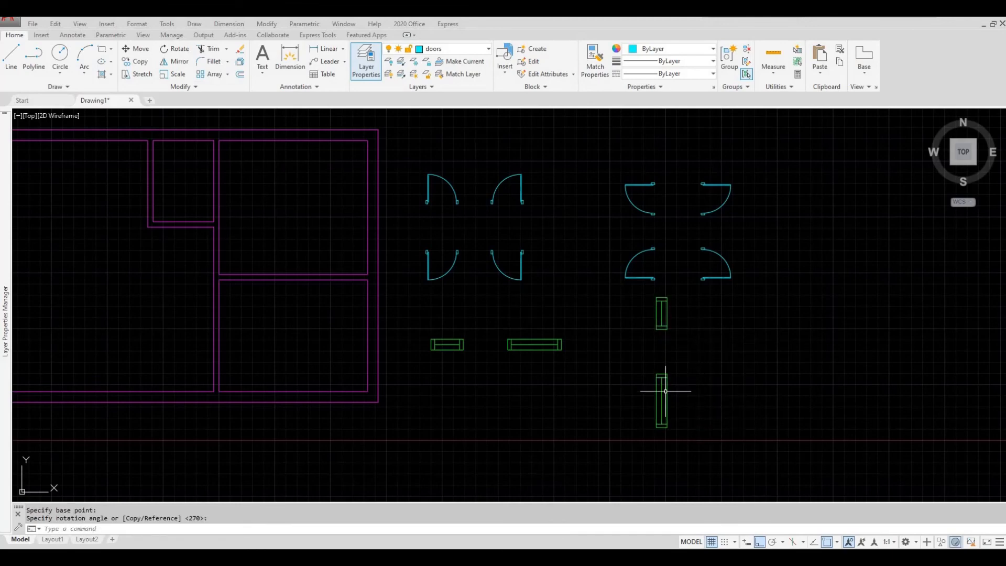
middle_click_drag(659, 400, 744, 404)
middle_click_drag(660, 355, 667, 362)
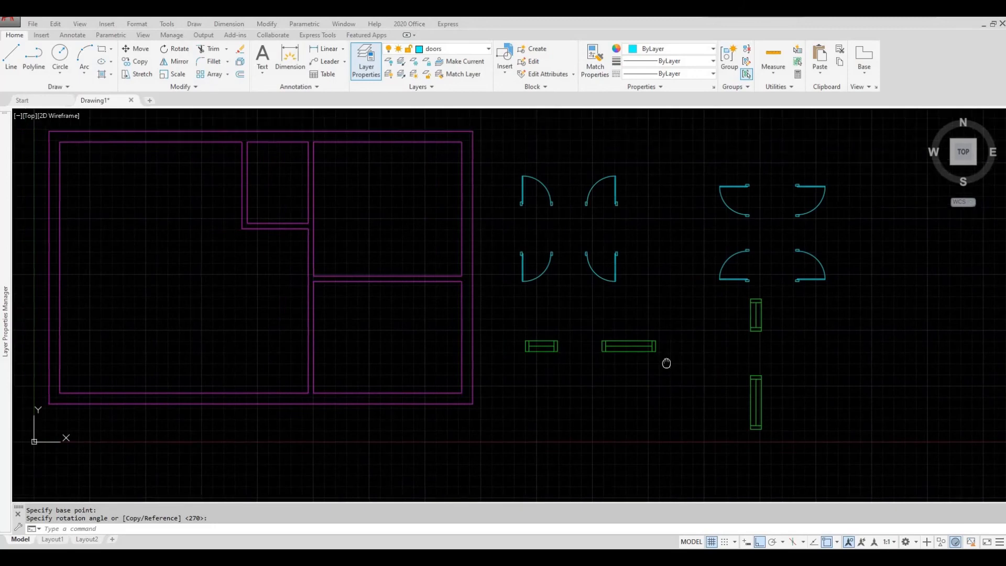
mouse_move(625, 323)
middle_mouse_down()
mouse_move(640, 331)
mouse_move(617, 313)
mouse_move(623, 318)
middle_mouse_up()
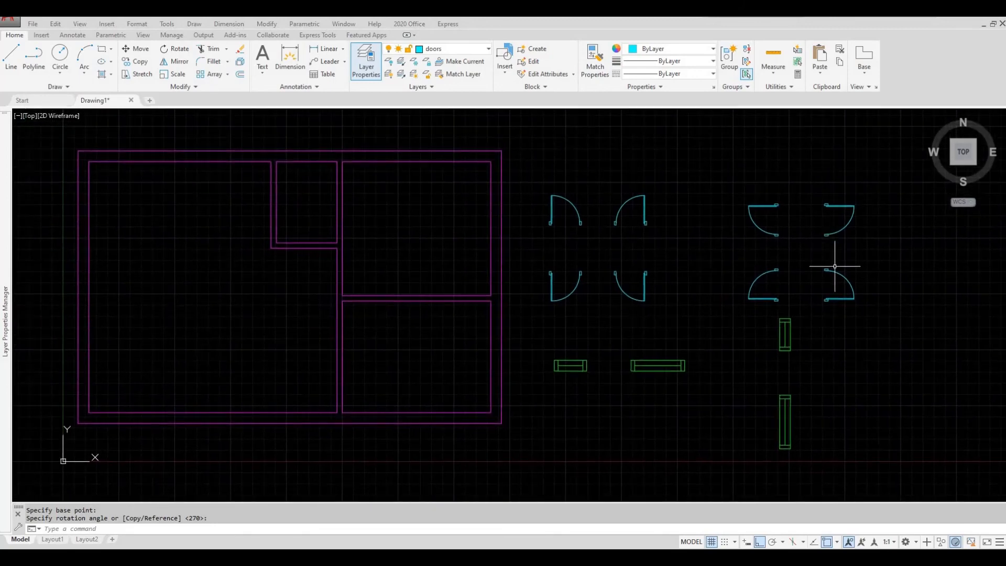
left_click(848, 250)
left_click(829, 212)
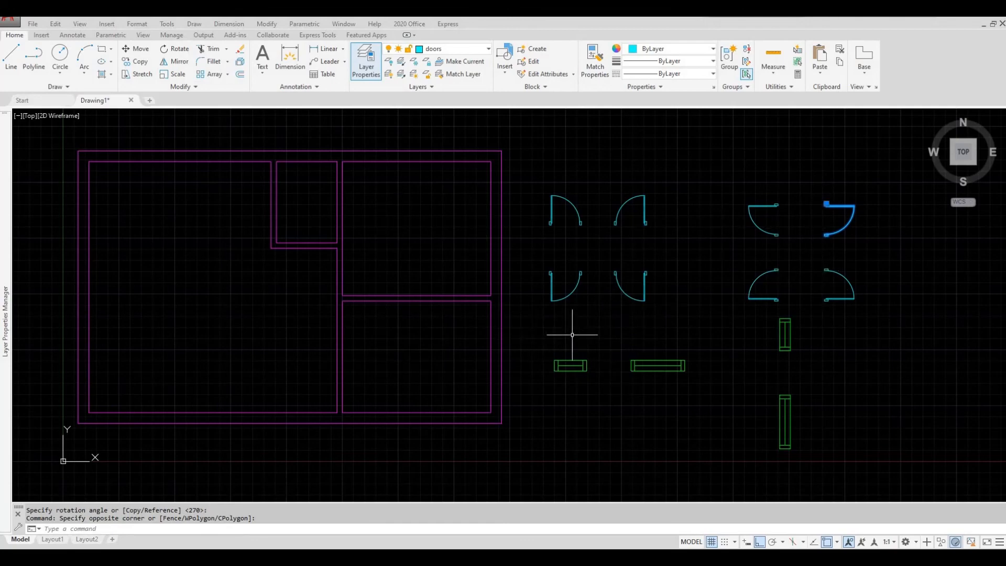
key("Escape")
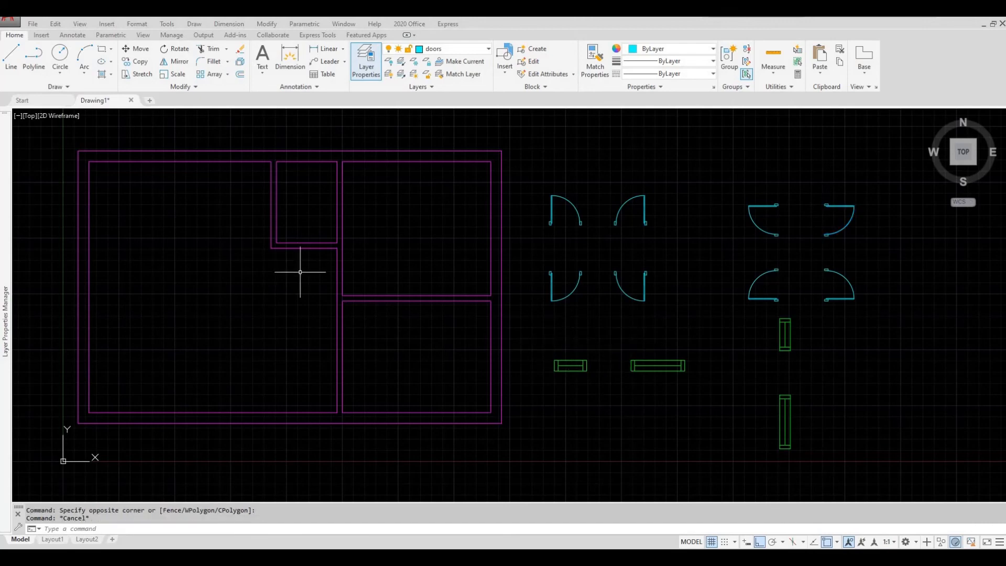